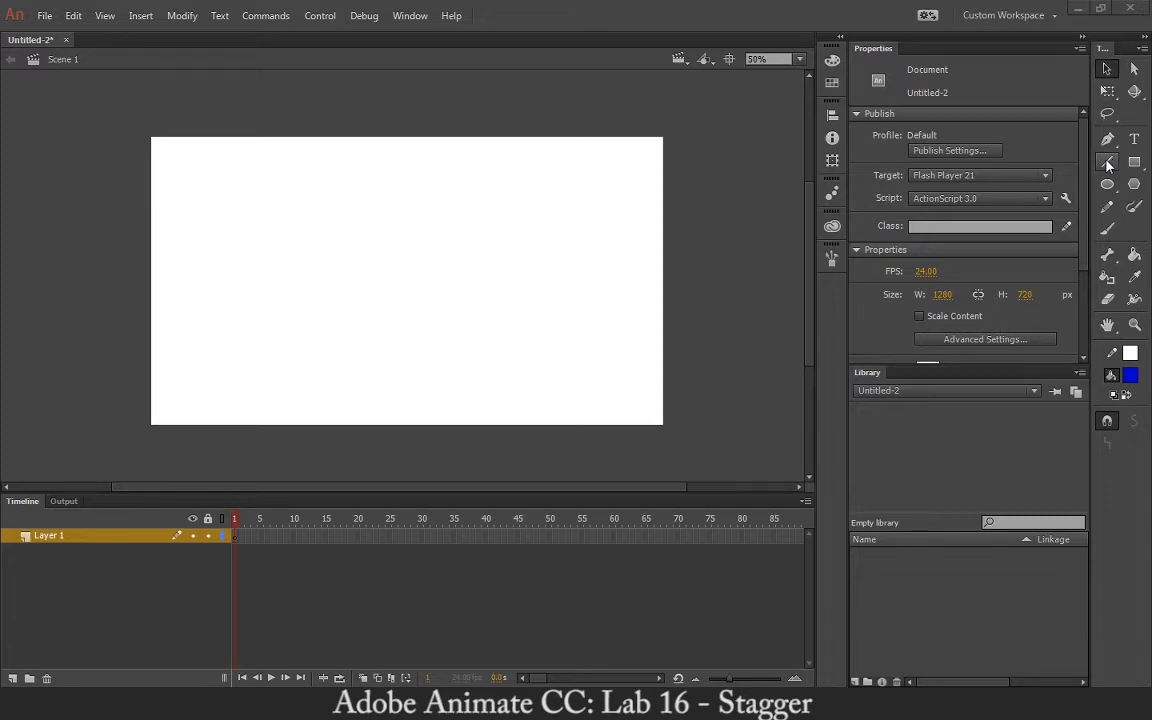
Choose the Line tool and set both the fill and stroke colours to black.
left_click(1108, 164)
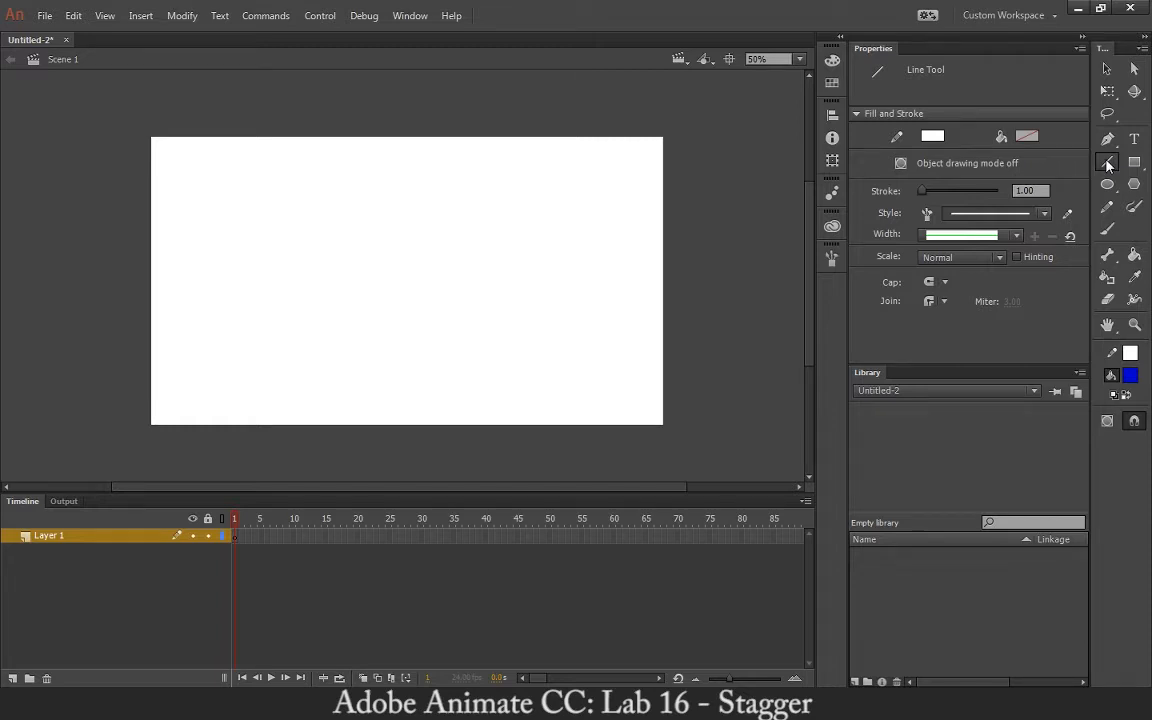
left_click(1128, 375)
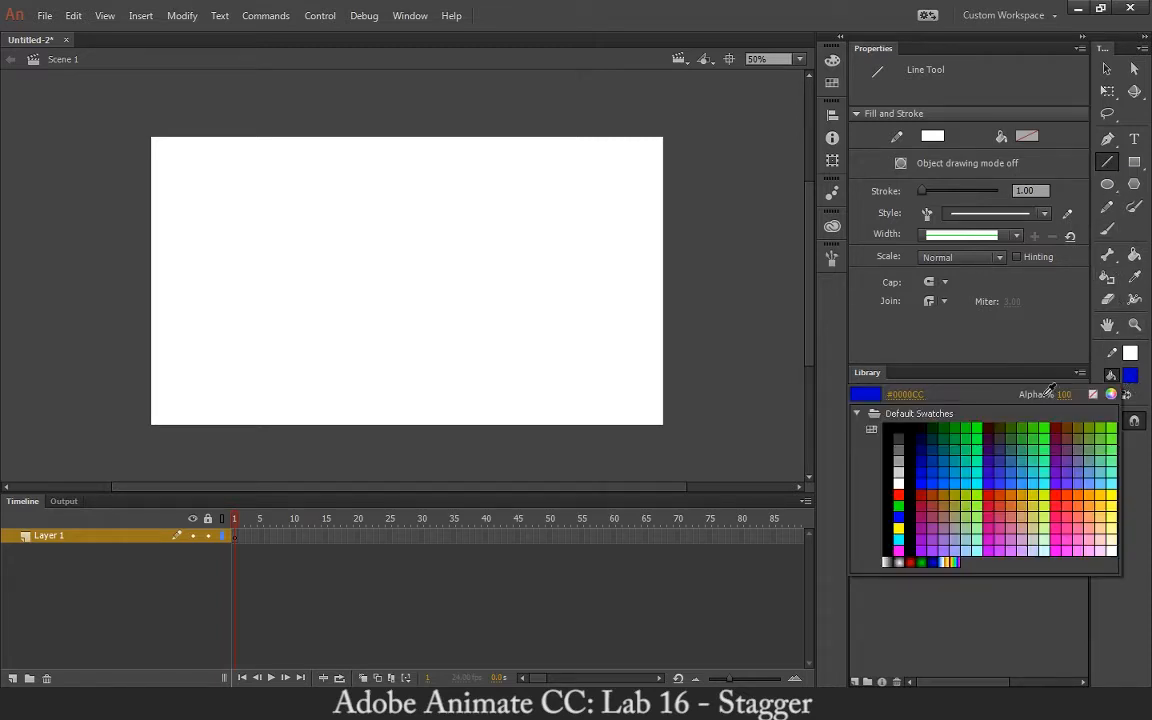
left_click(898, 430)
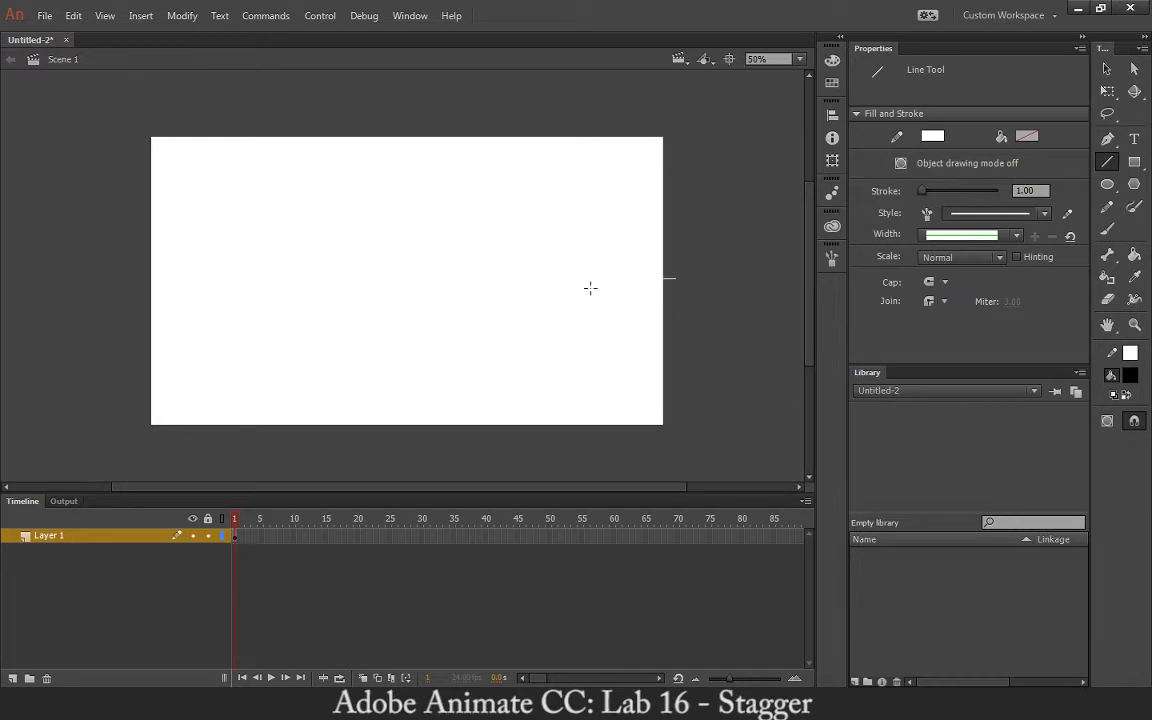
left_click(1130, 352)
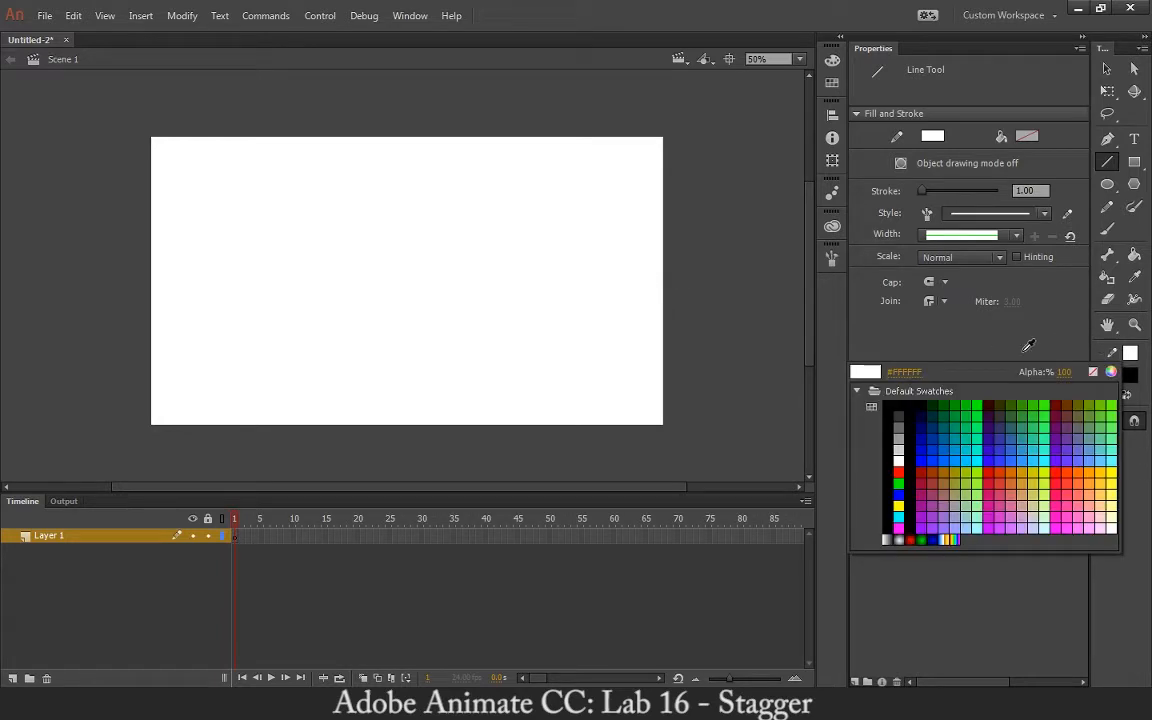
left_click(899, 407)
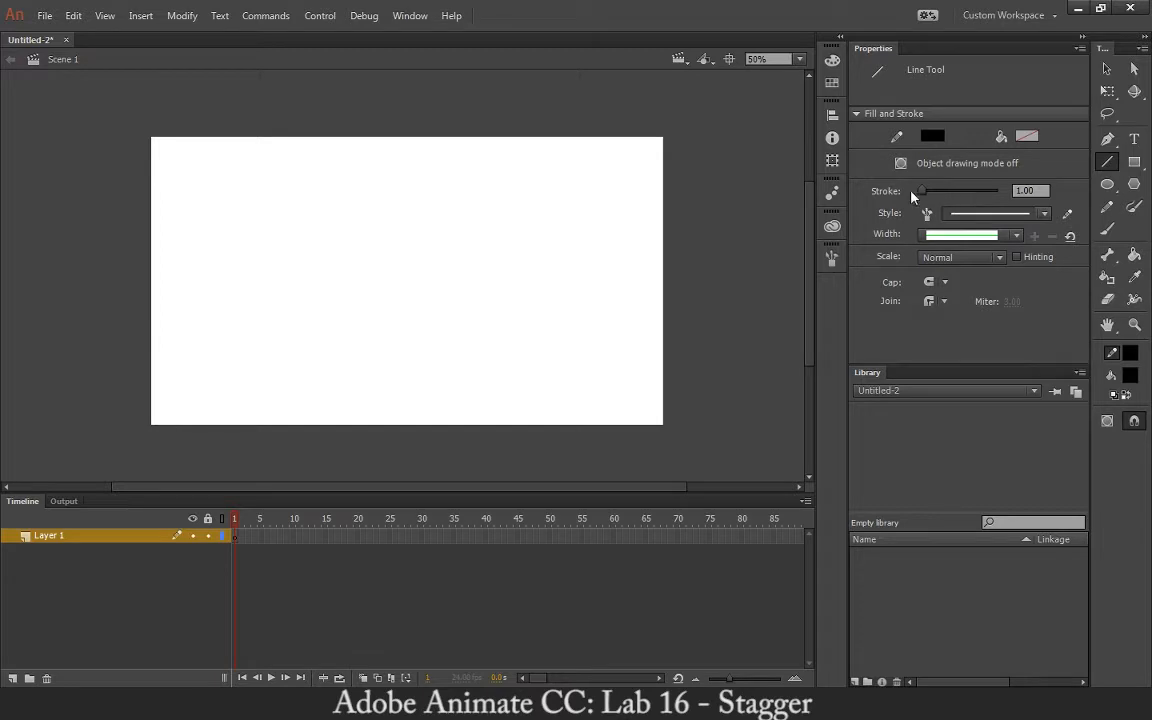
Try horizontal lines across the stage's right edge with stroke sizes 3 and 5, undoing each one.
left_click(1030, 191)
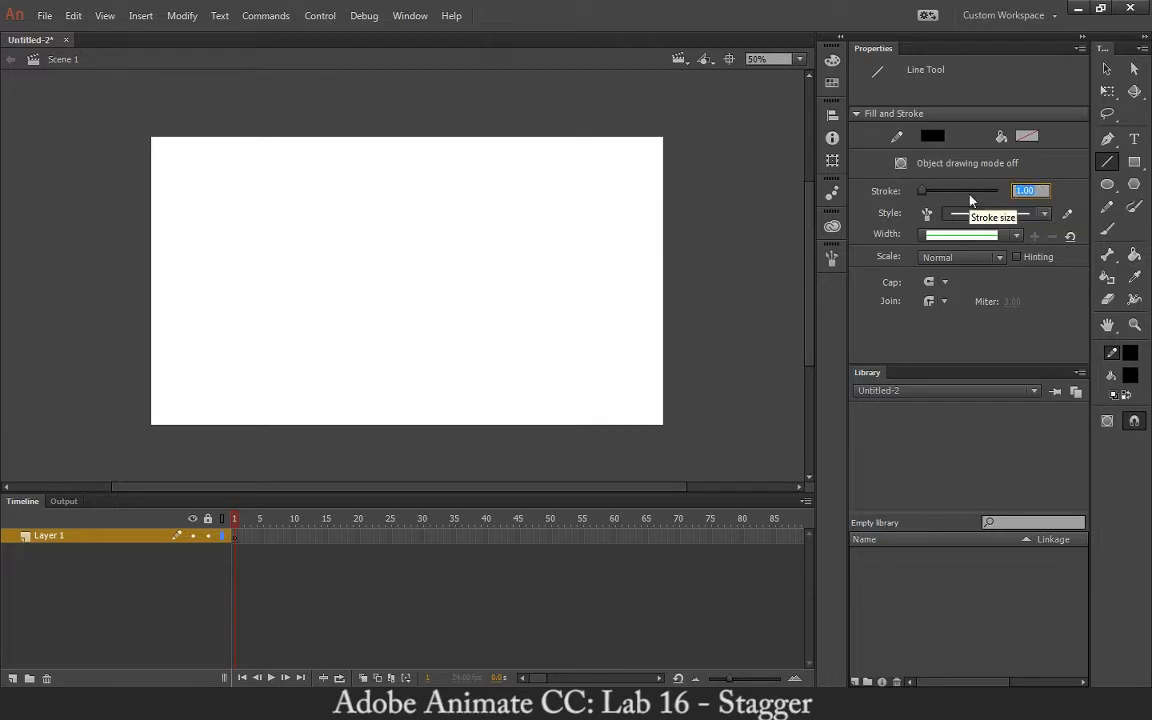
type("3")
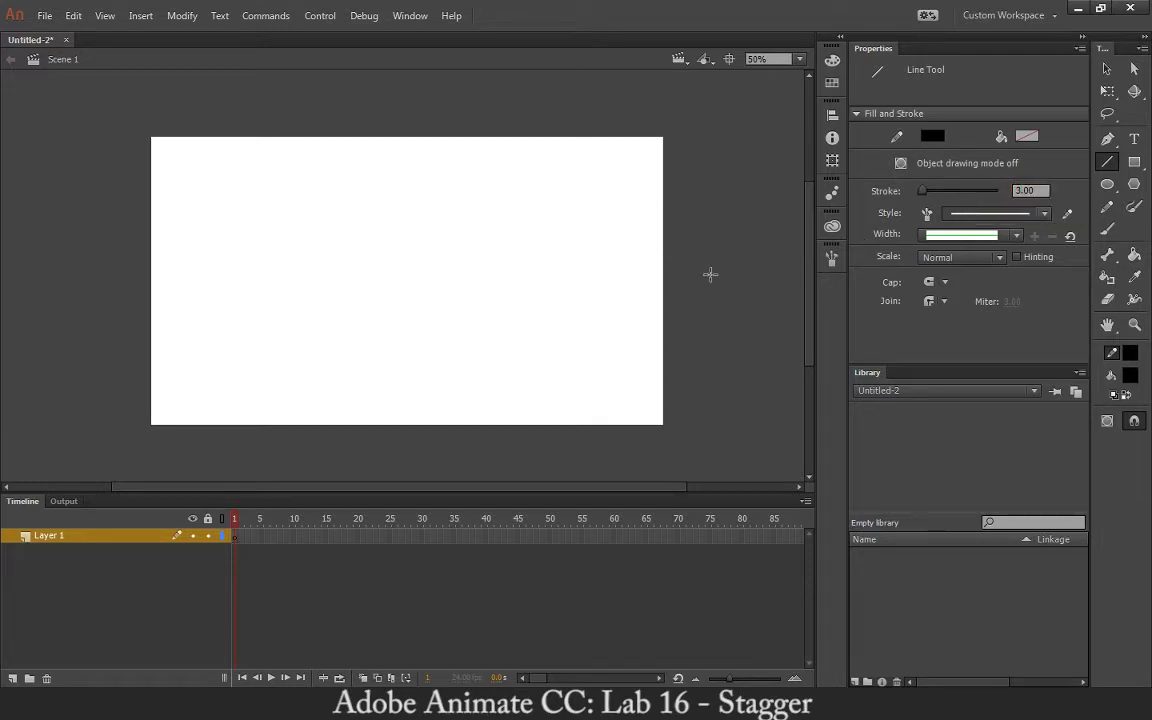
left_click_drag(697, 281, 546, 282)
key("ctrl+z")
left_click(1035, 188)
type("5")
key("Return")
left_click_drag(702, 274, 553, 270)
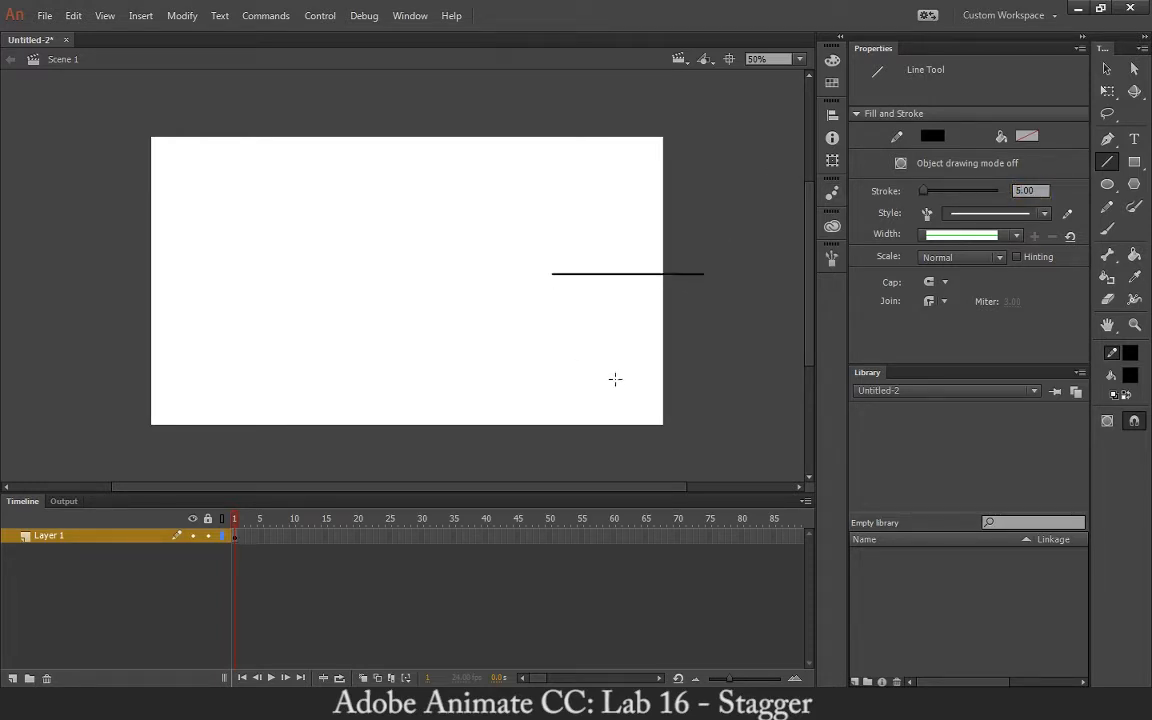
key("ctrl+z")
Set the Line tool's stroke size to 8.
left_click(1040, 190)
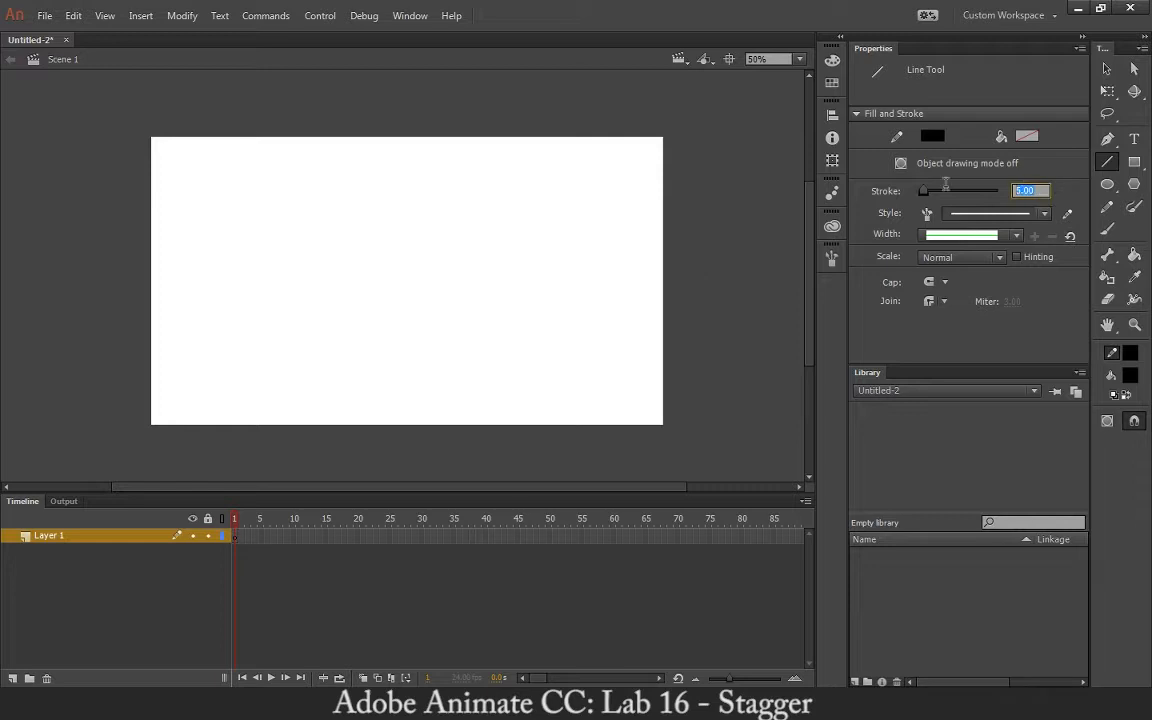
type("8")
key("Return")
Try two horizontal lines across the stage's right edge at the current stroke size, undoing both.
left_click_drag(699, 282, 476, 283)
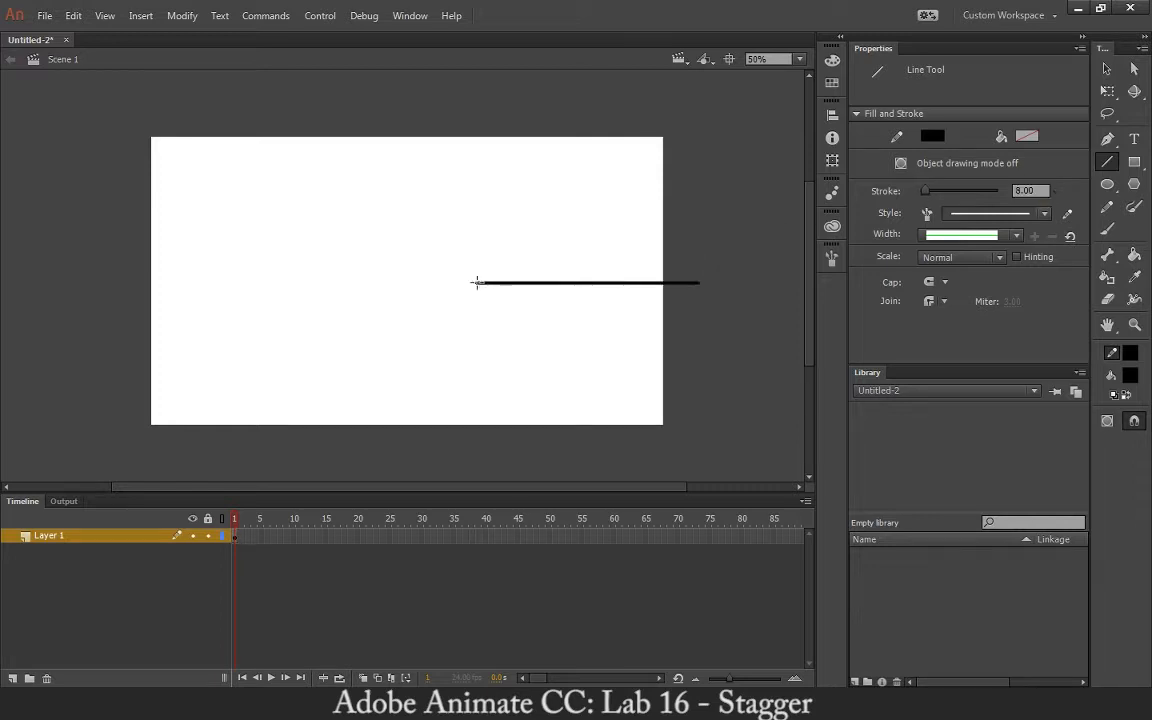
key("ctrl+z")
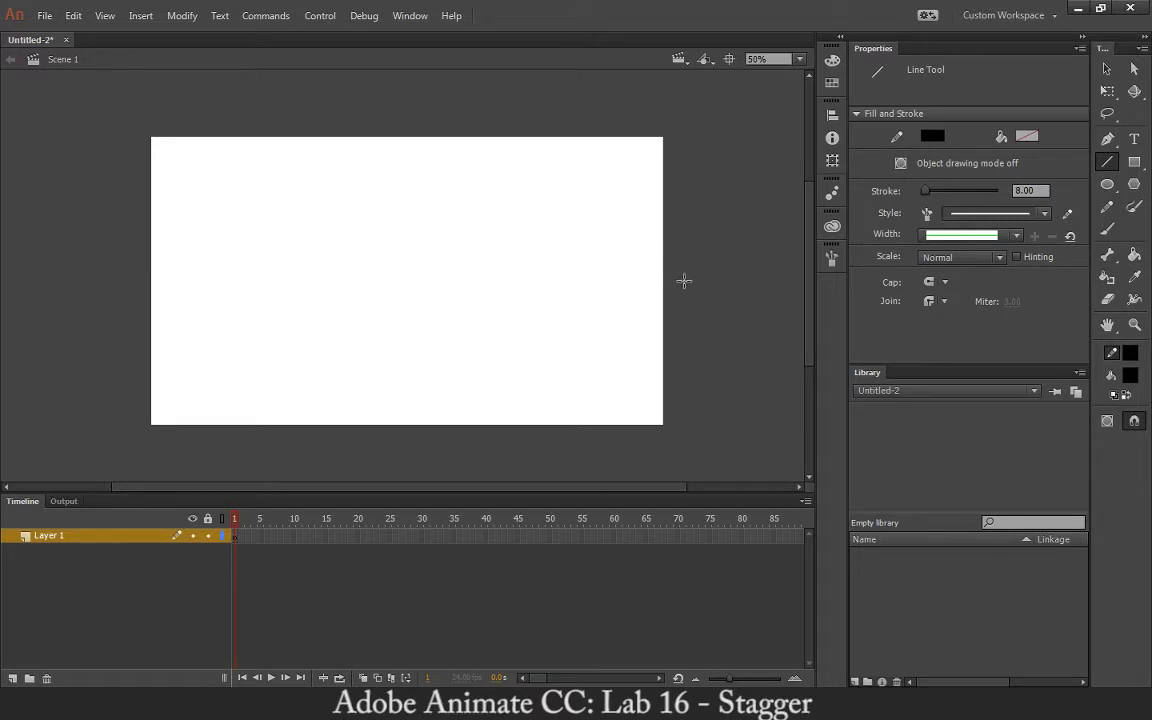
left_click_drag(692, 279, 489, 291)
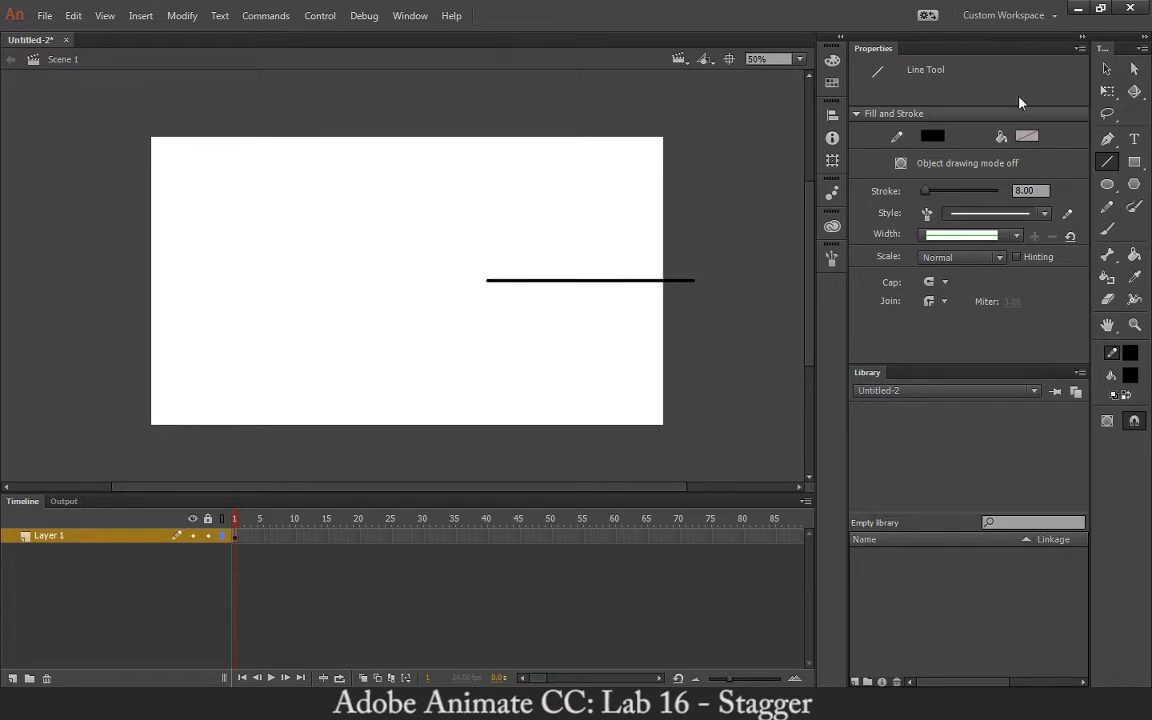
key("ctrl+z")
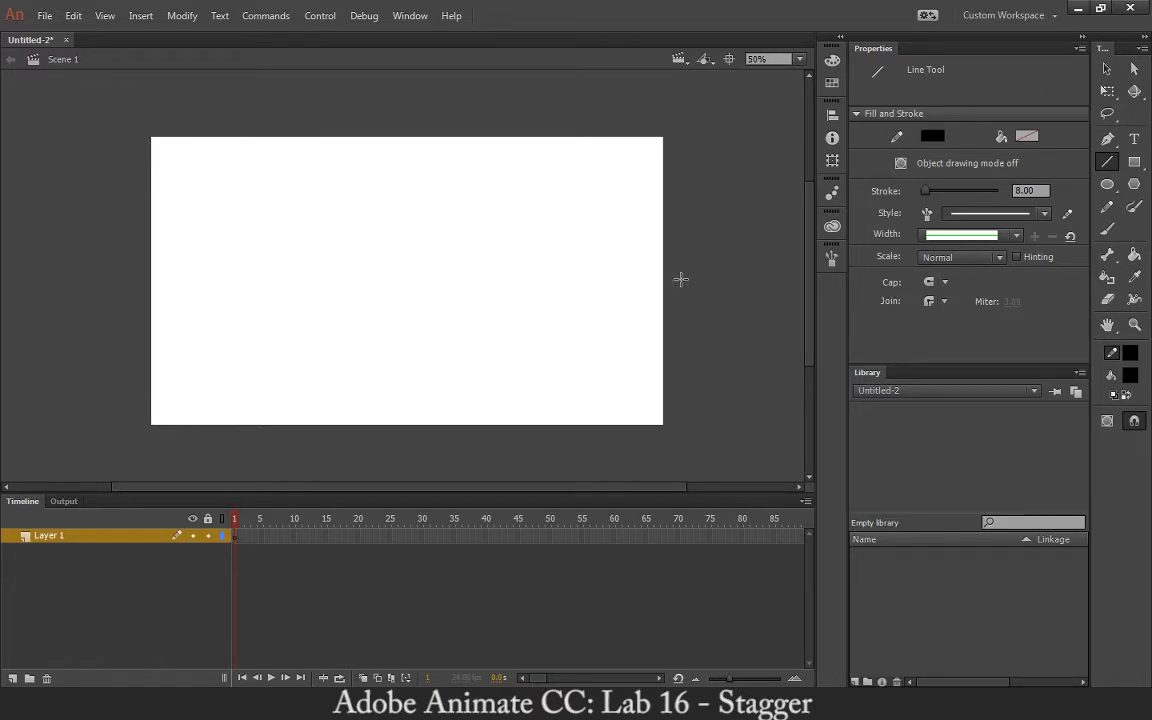
Draw a line from just beyond the stage's right edge to its centre, raising and bending its left end into a curve about 708 by 173 px.
left_click_drag(680, 277, 405, 278)
key("v")
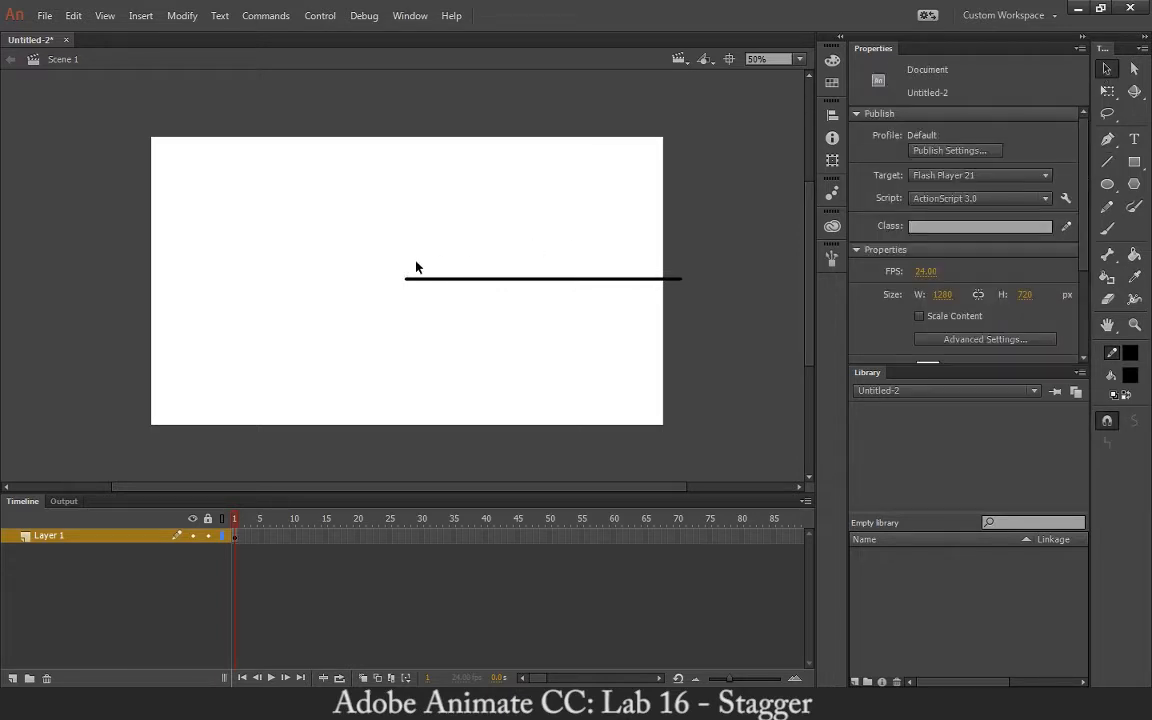
left_click_drag(405, 279, 397, 213)
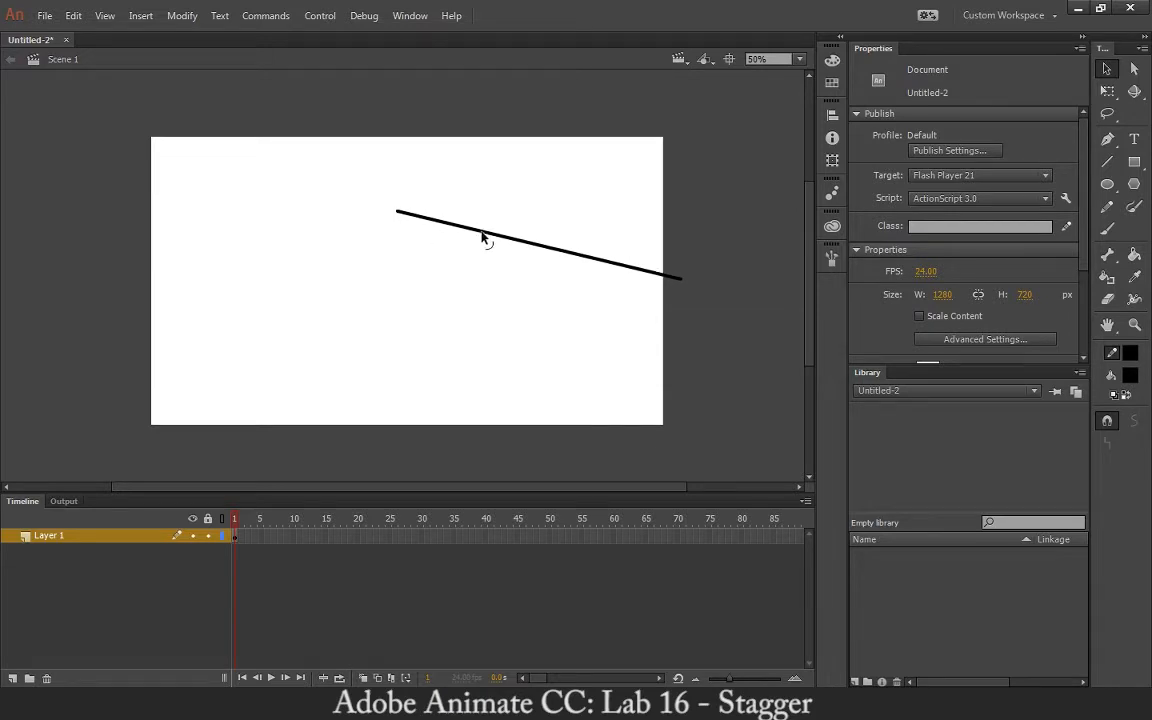
left_click_drag(478, 230, 414, 267)
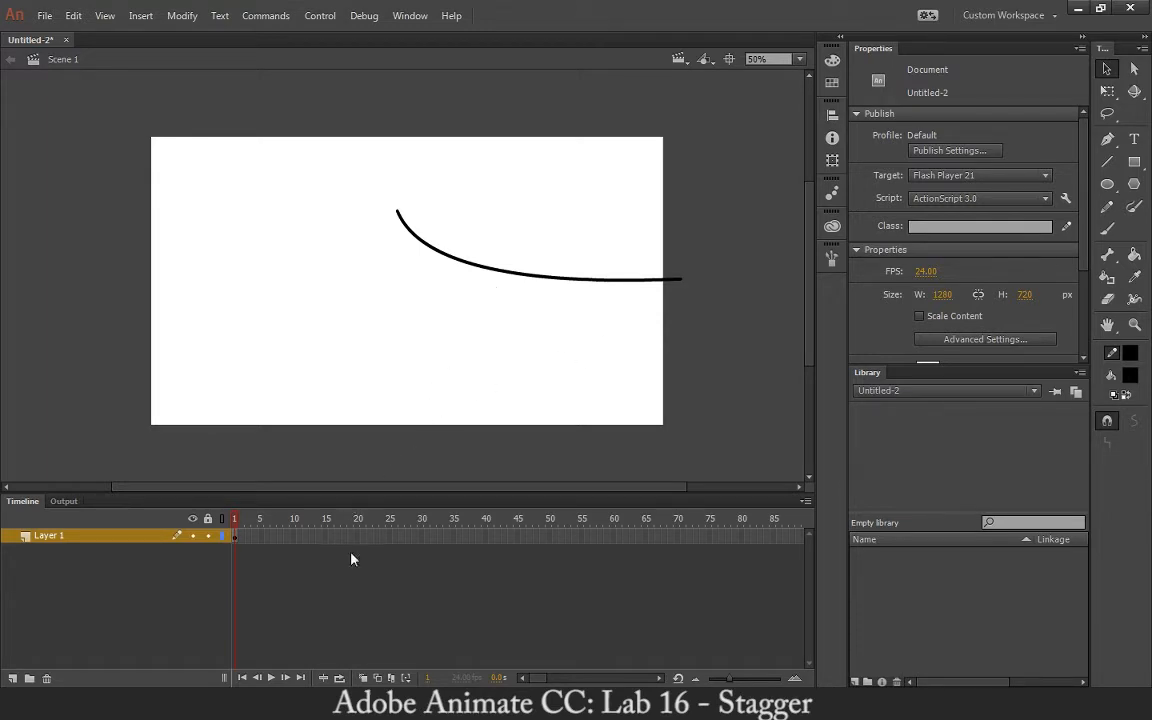
Copy the curve and paste it in place on a new blank keyframe at frame 2.
left_click(434, 258)
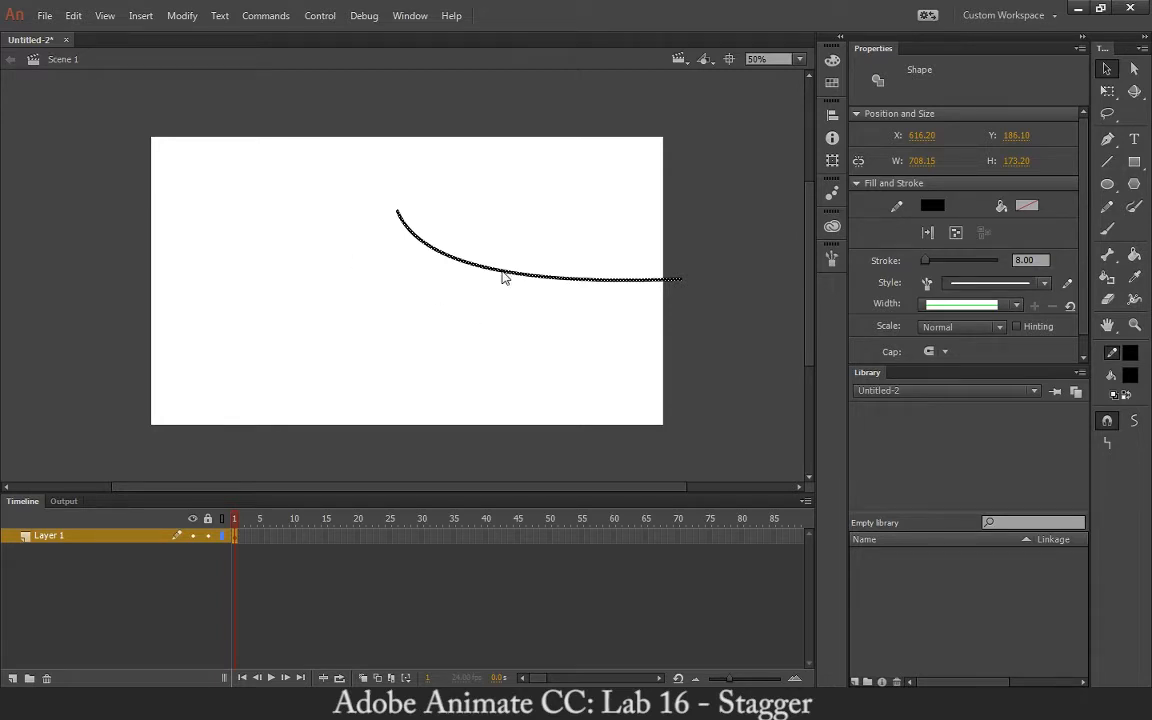
right_click(503, 272)
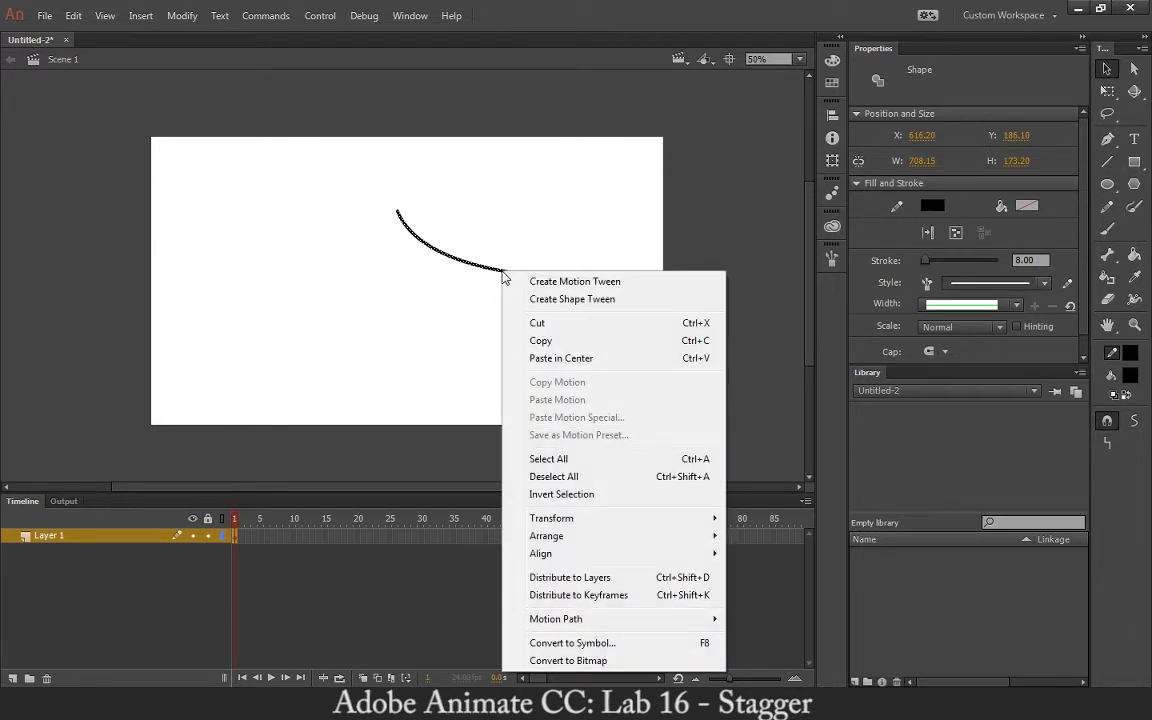
left_click(541, 341)
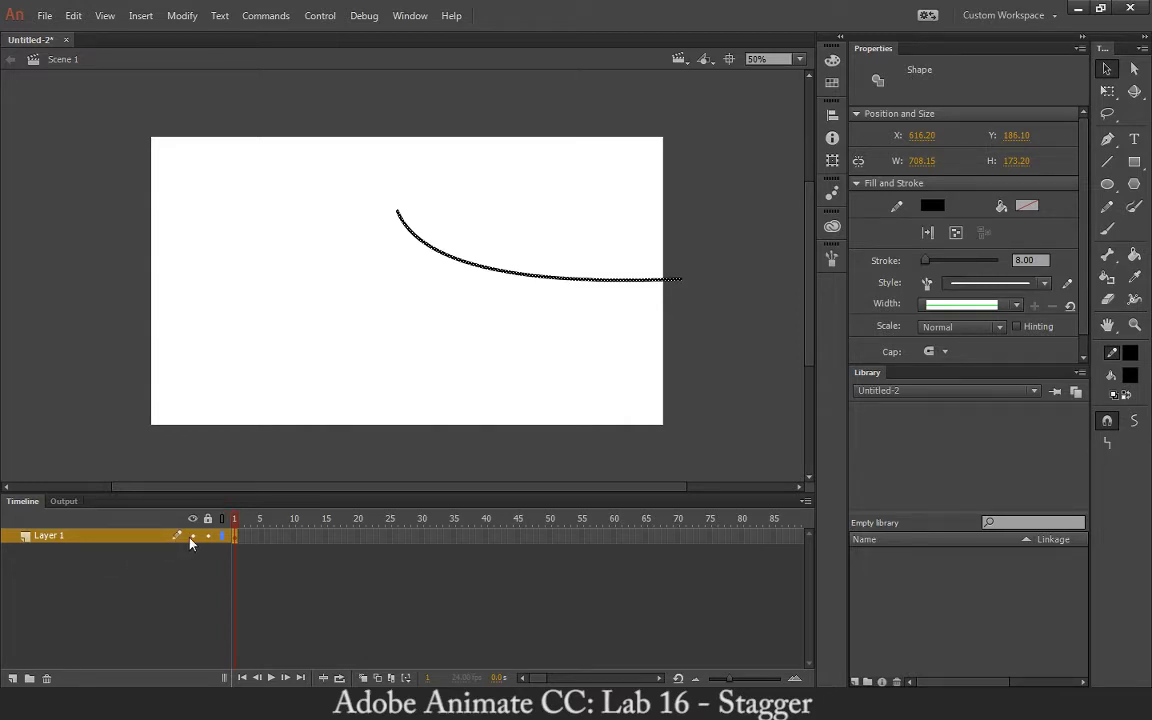
key("F7")
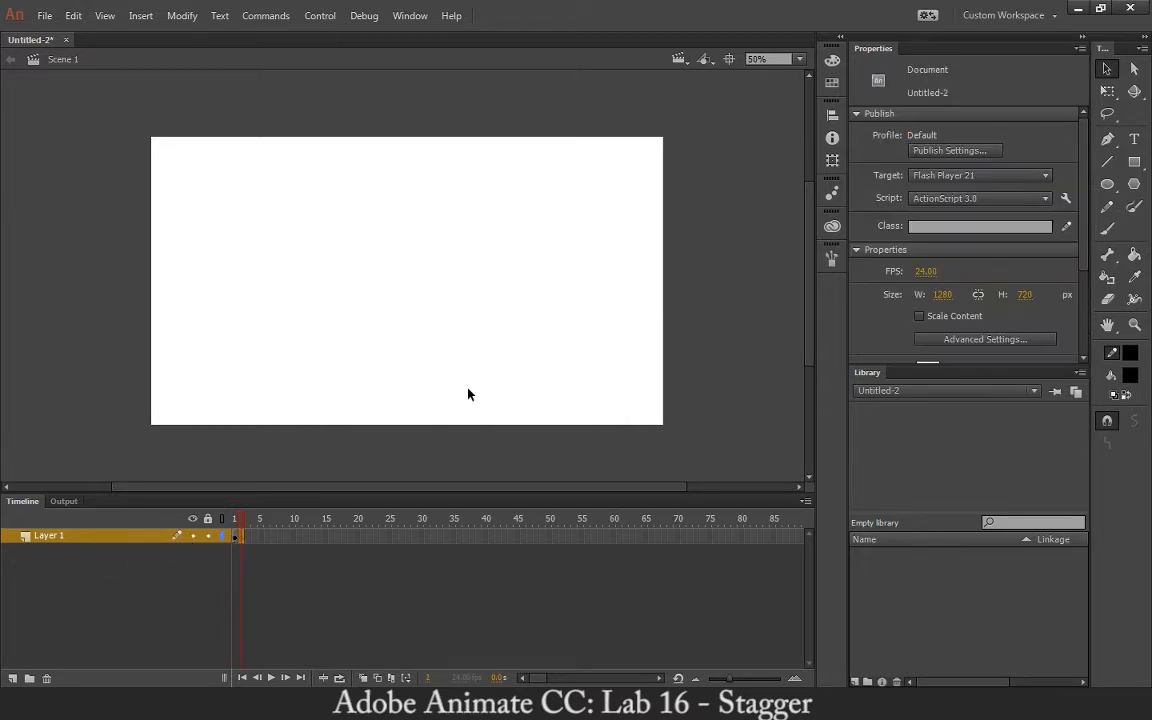
right_click(441, 335)
left_click(482, 392)
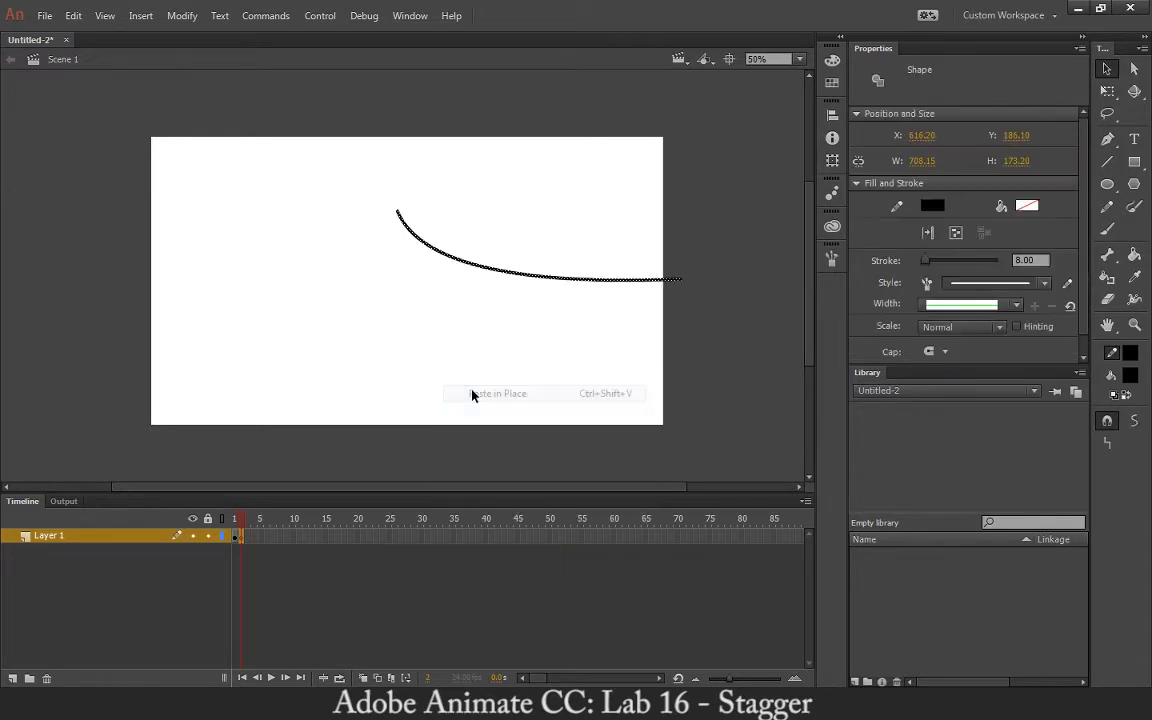
Move the transformation point of the frame 2 curve to its right end and flip the curve vertically.
left_click(1108, 92)
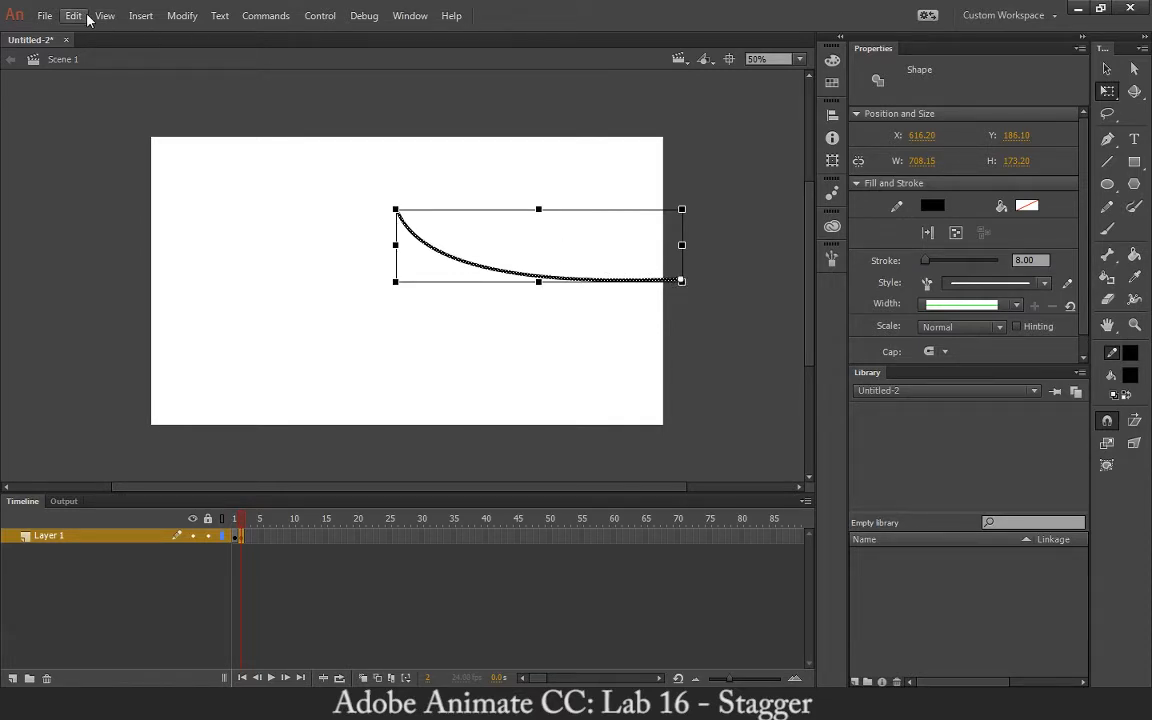
left_click(181, 16)
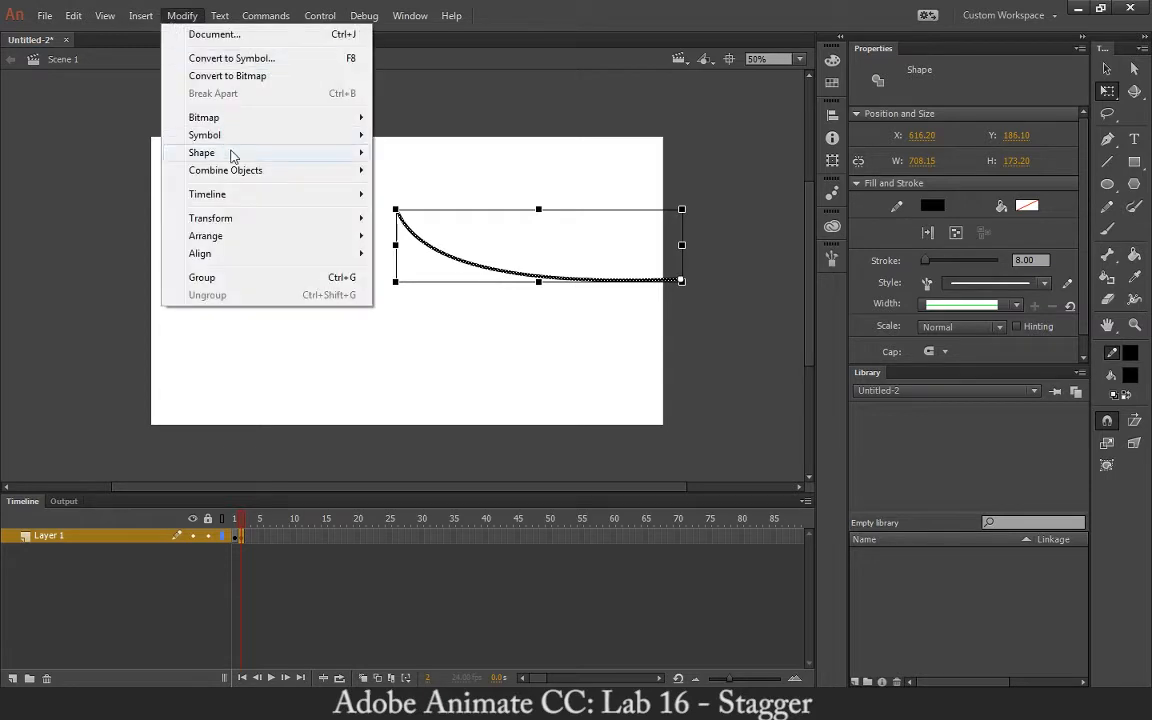
mouse_move(250, 218)
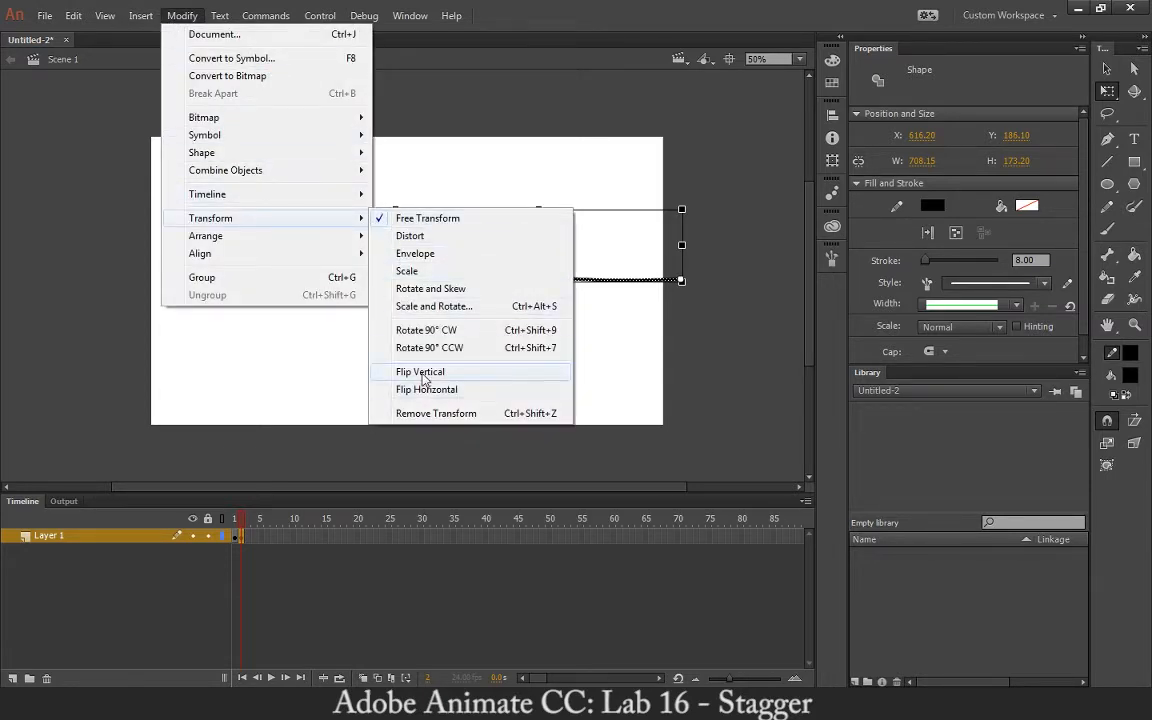
left_click(392, 372)
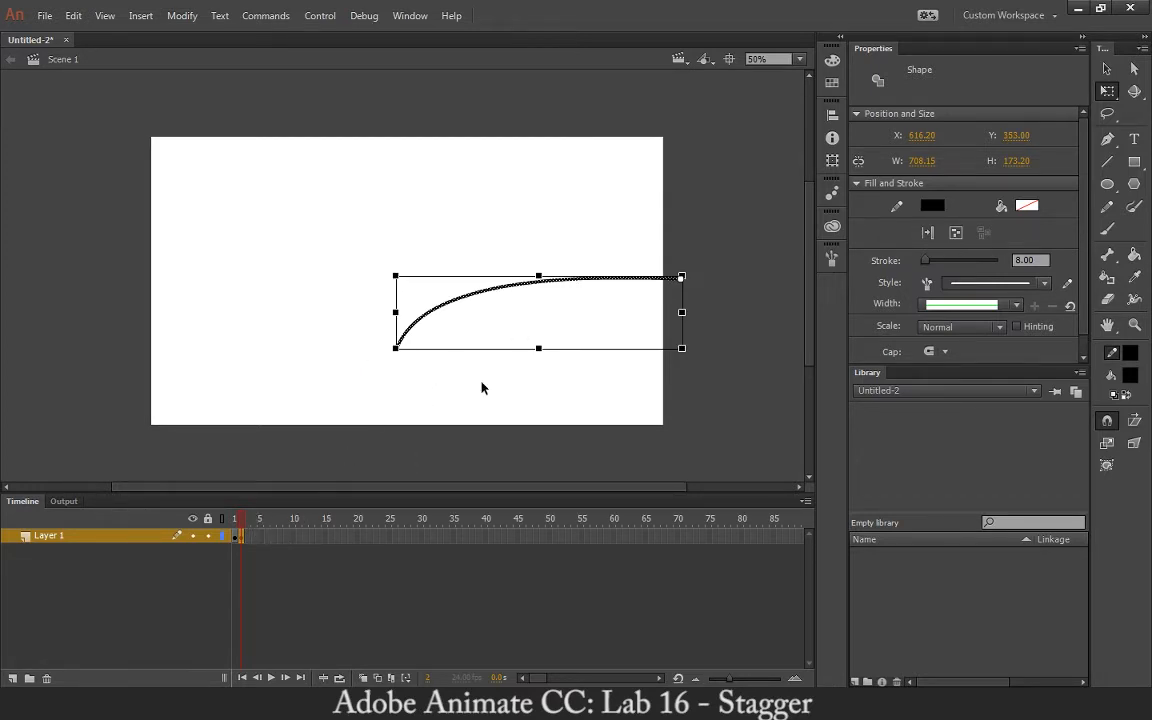
left_click(1106, 70)
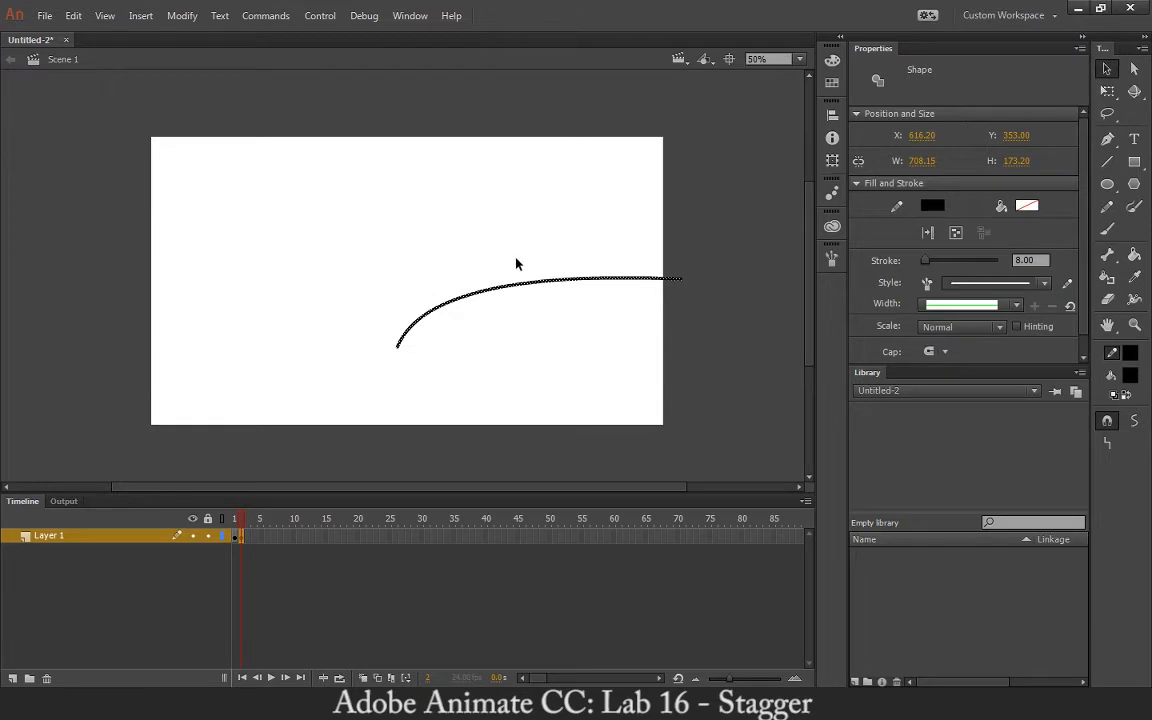
left_click(332, 285)
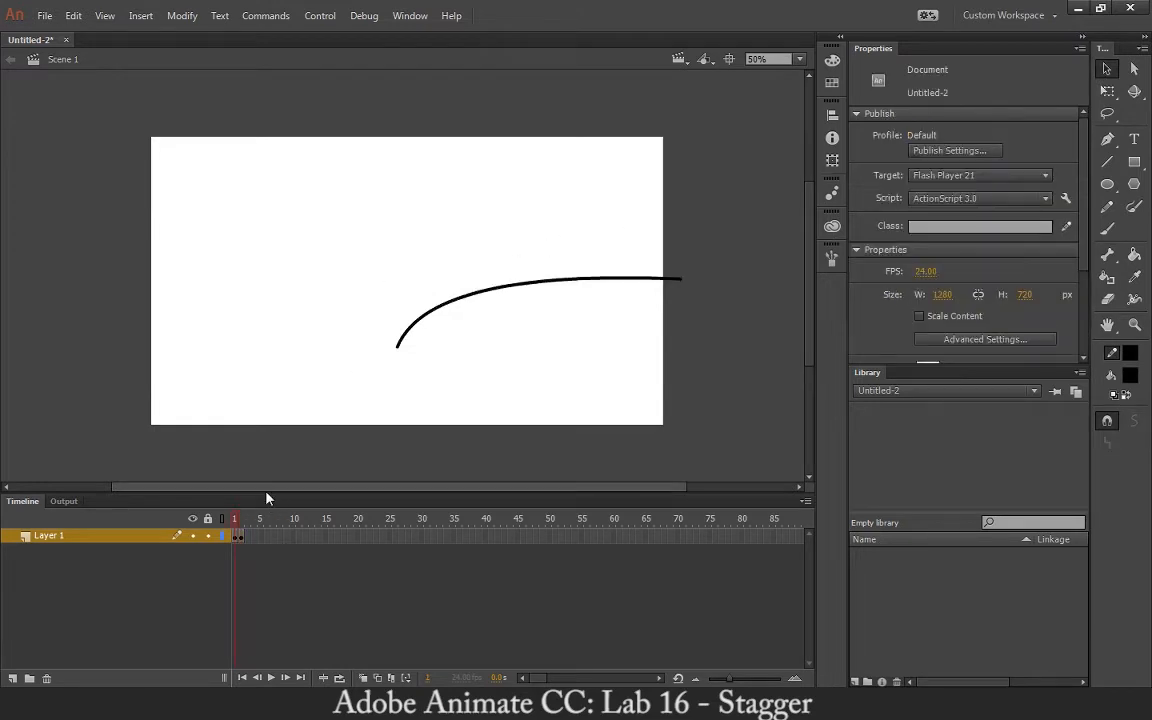
Step back and forth between frames 1 and 2 to compare the two curve positions.
key("comma")
key("period")
key("comma")
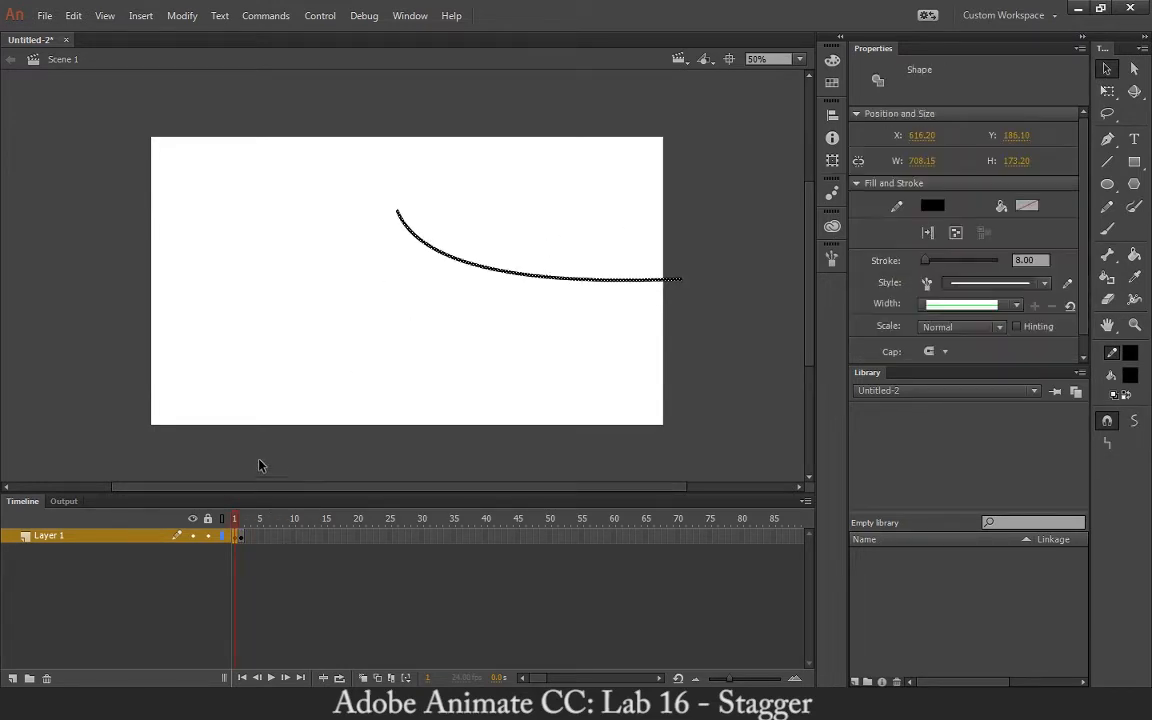
key("period")
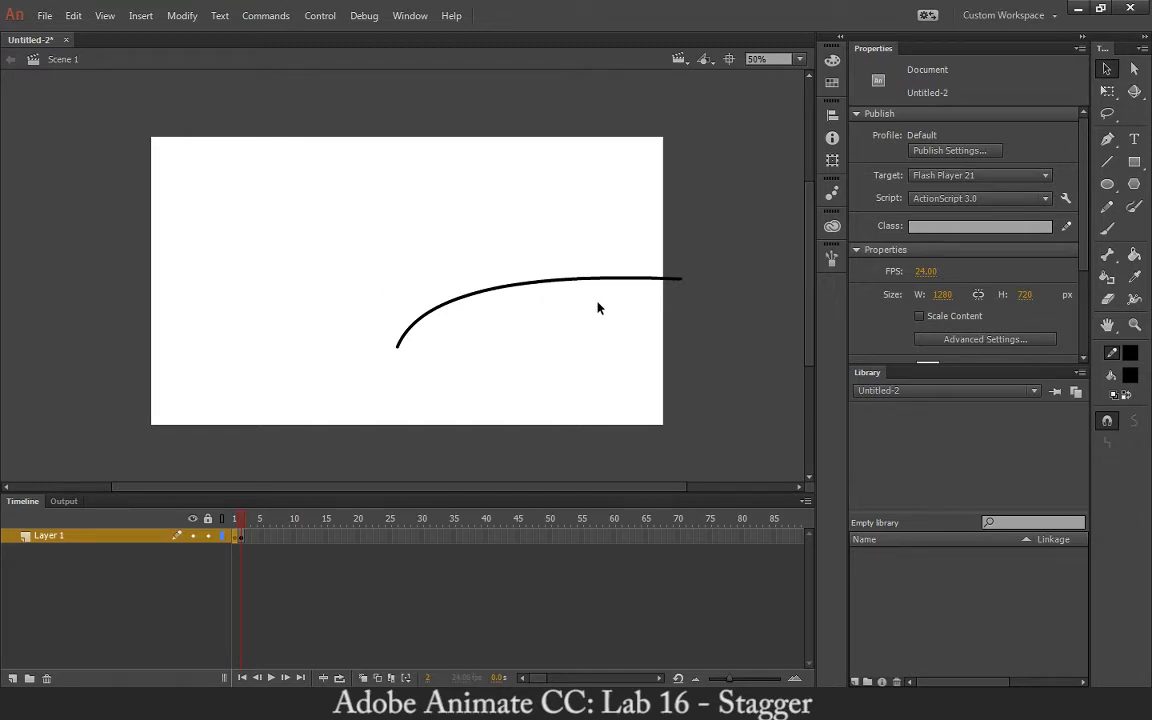
Turn on onion skinning and nudge the frame 2 curve down to Y 359 to line up its right end with the frame 1 curve.
left_click(363, 678)
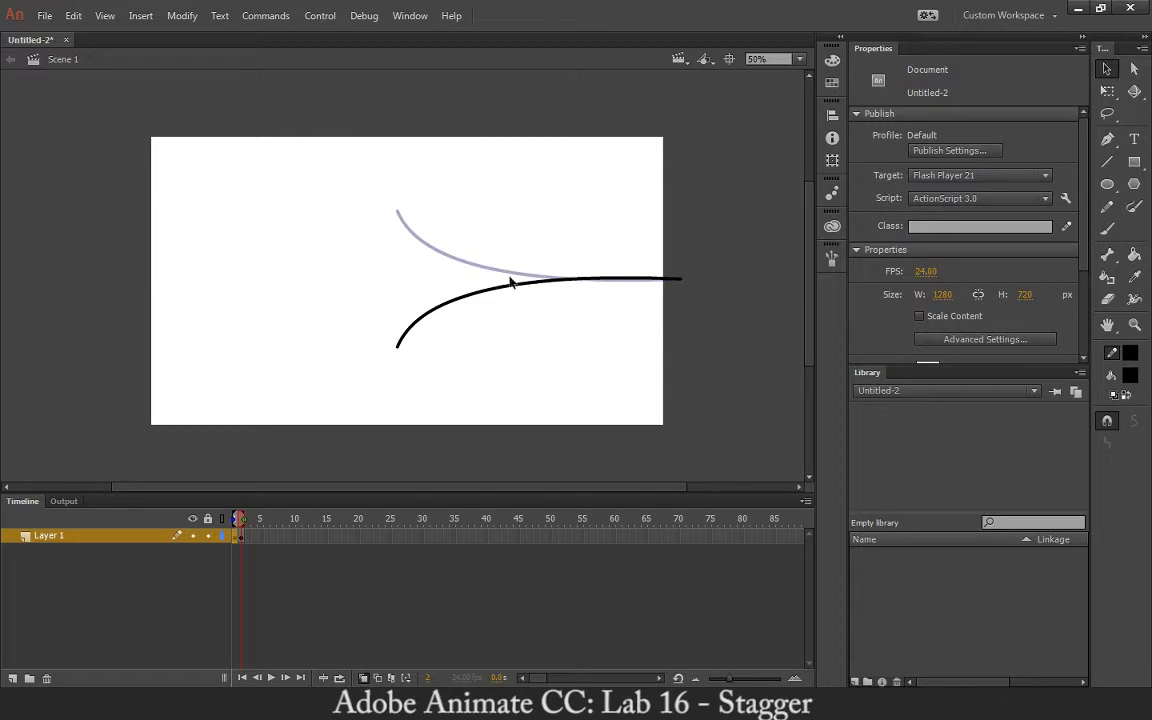
left_click(640, 283)
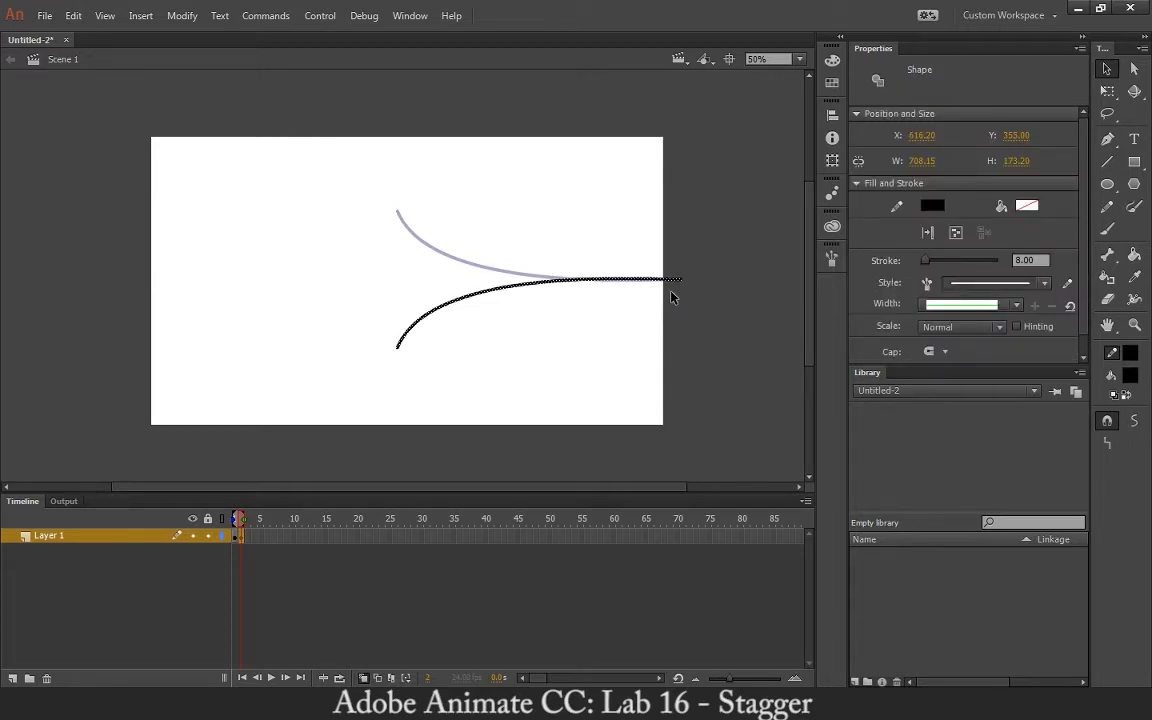
key("Down")
key("Down")
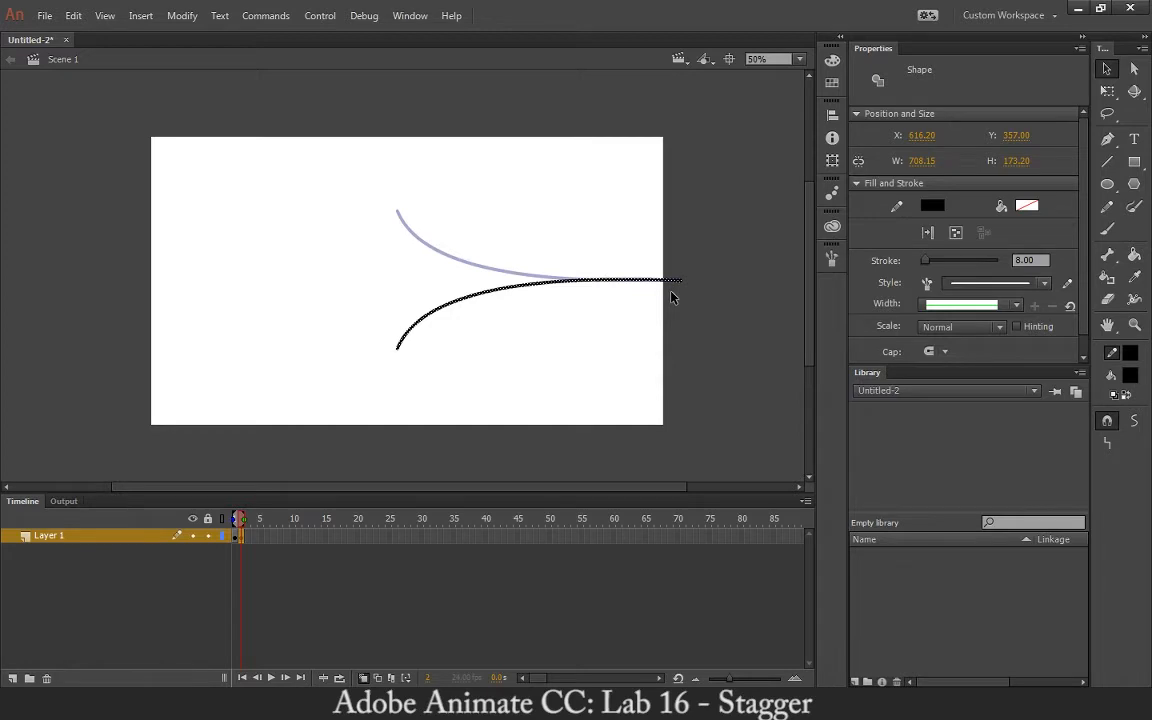
key("Down")
key("Down")
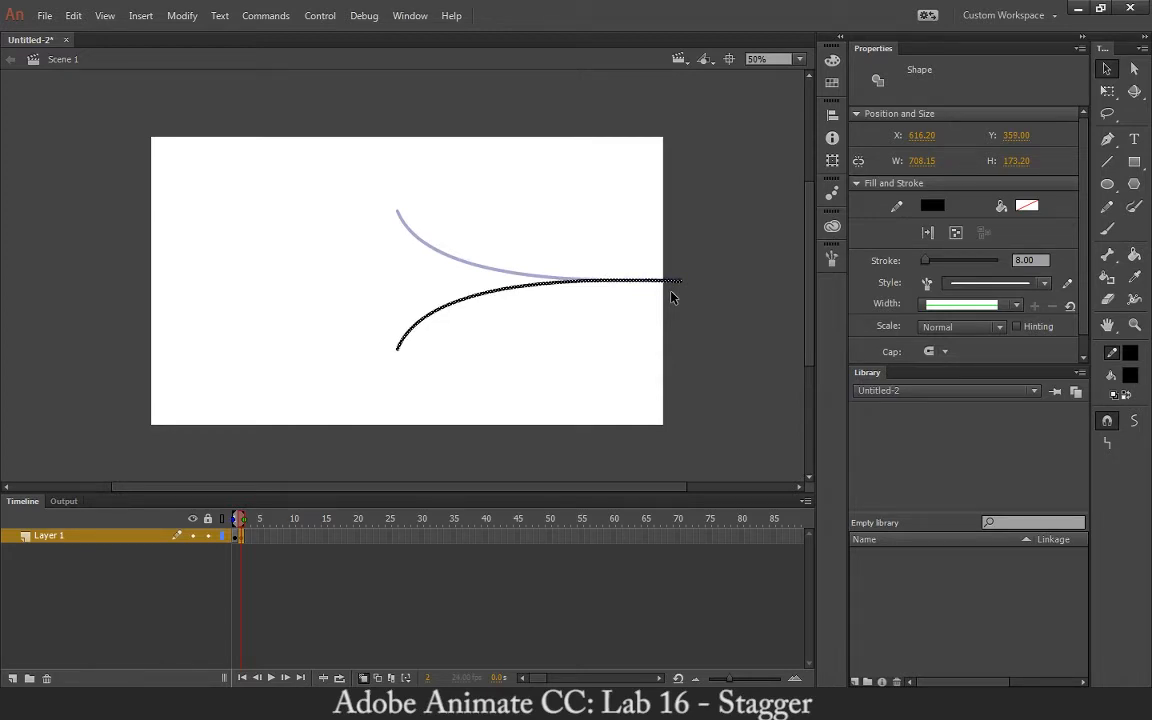
left_click(689, 217)
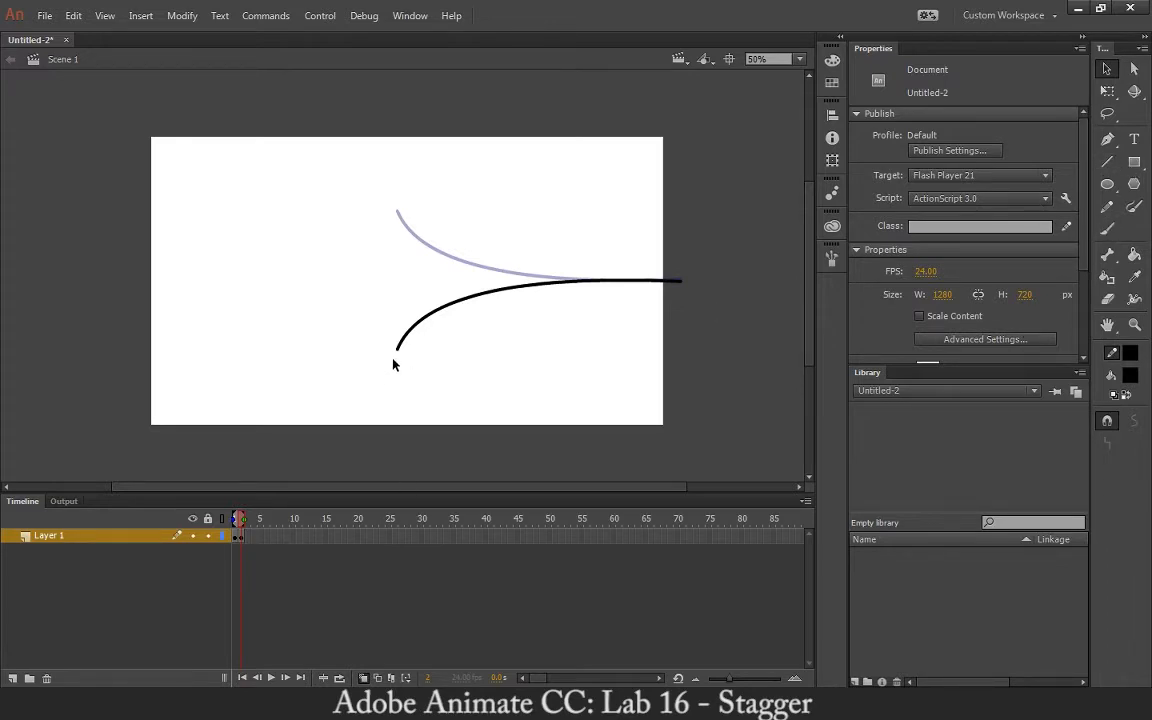
Paste the frame 1 curve in place on a new blank keyframe at frame 3, then lower its left end and reshape the bend.
left_click(252, 537)
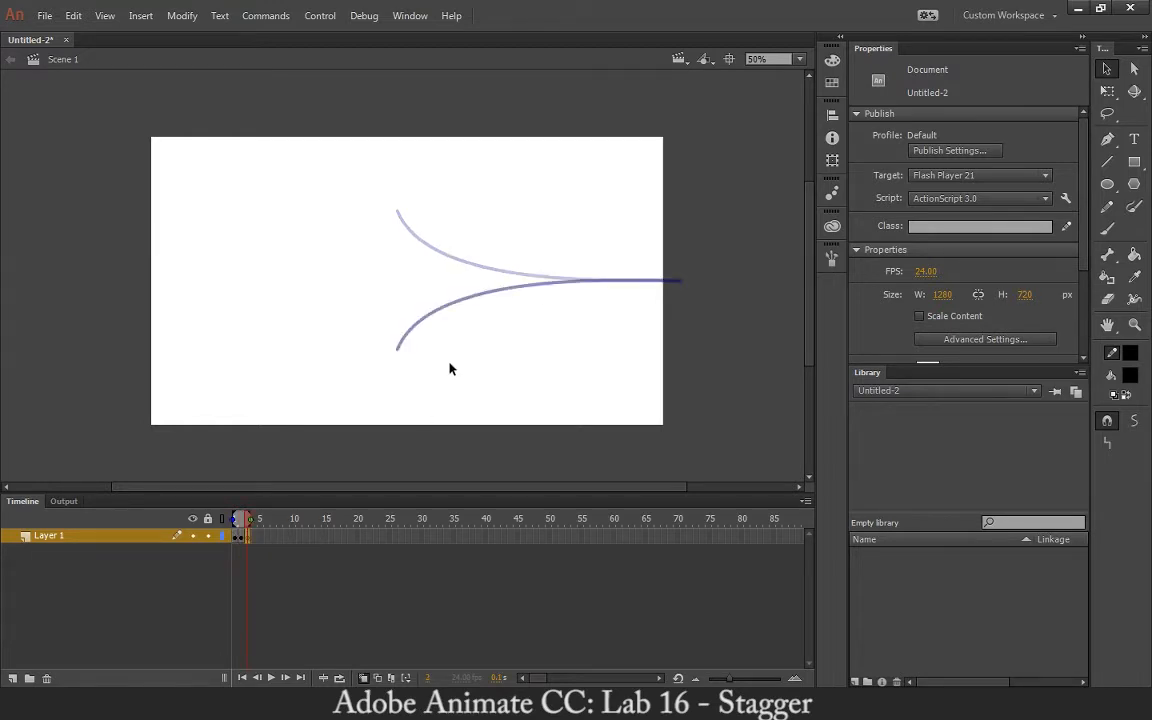
key("ctrl+a")
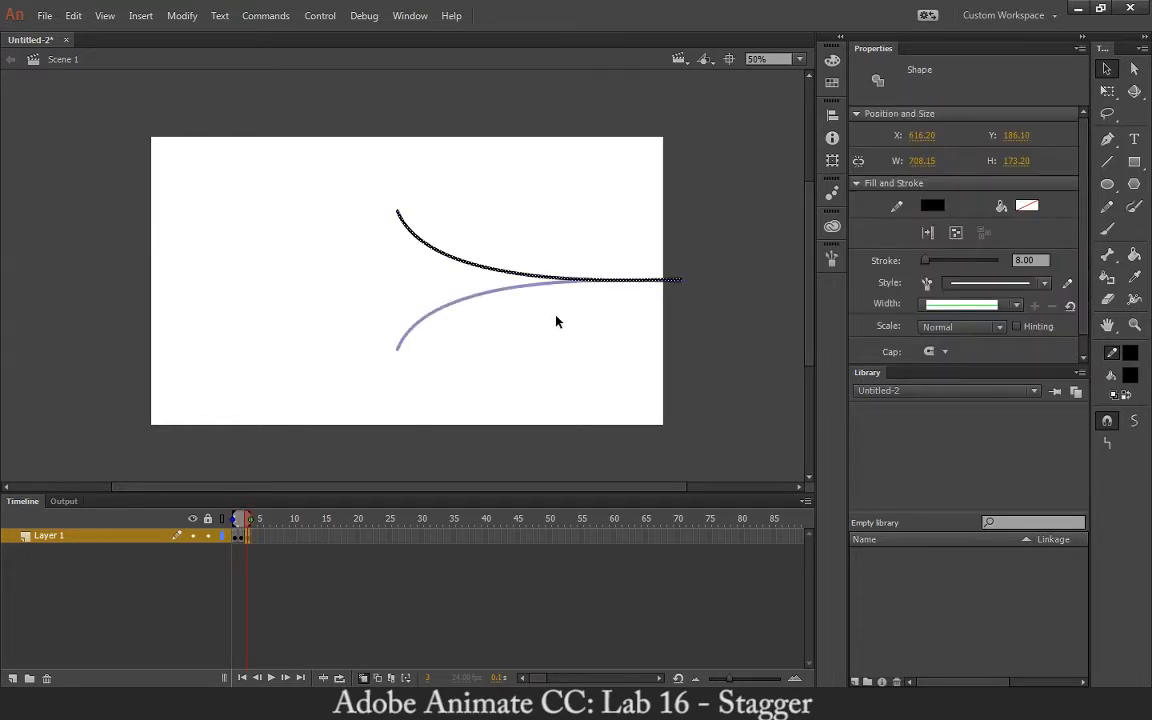
left_click(392, 206)
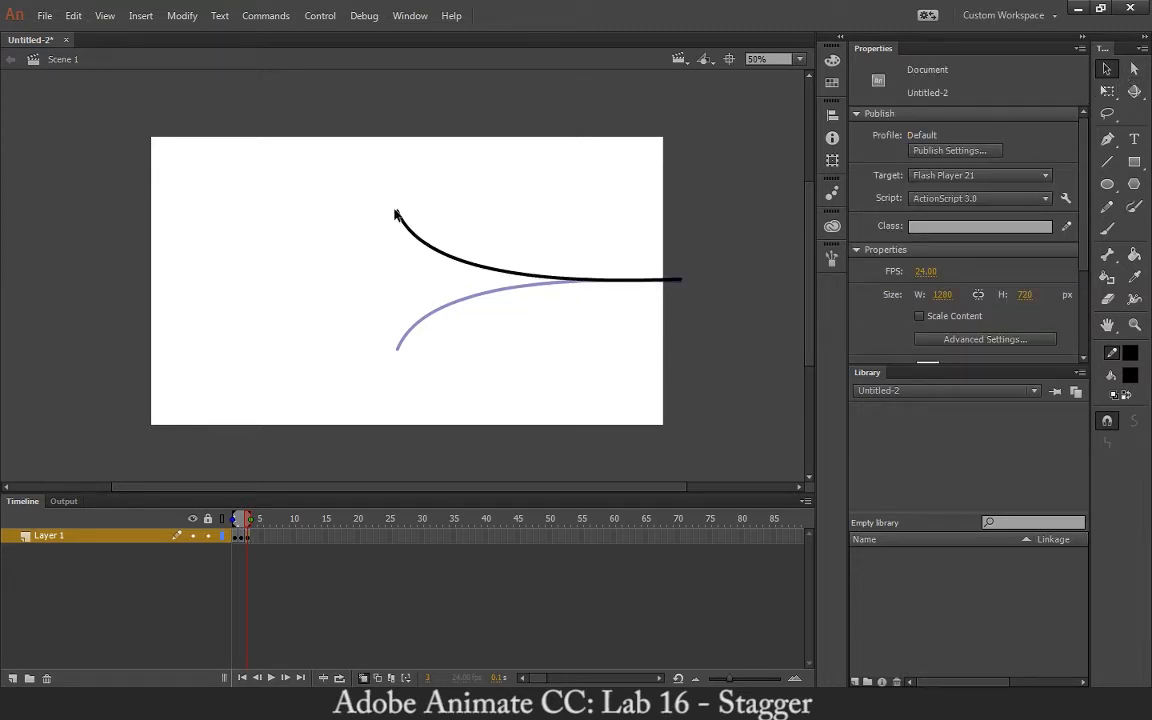
left_click_drag(398, 217, 397, 230)
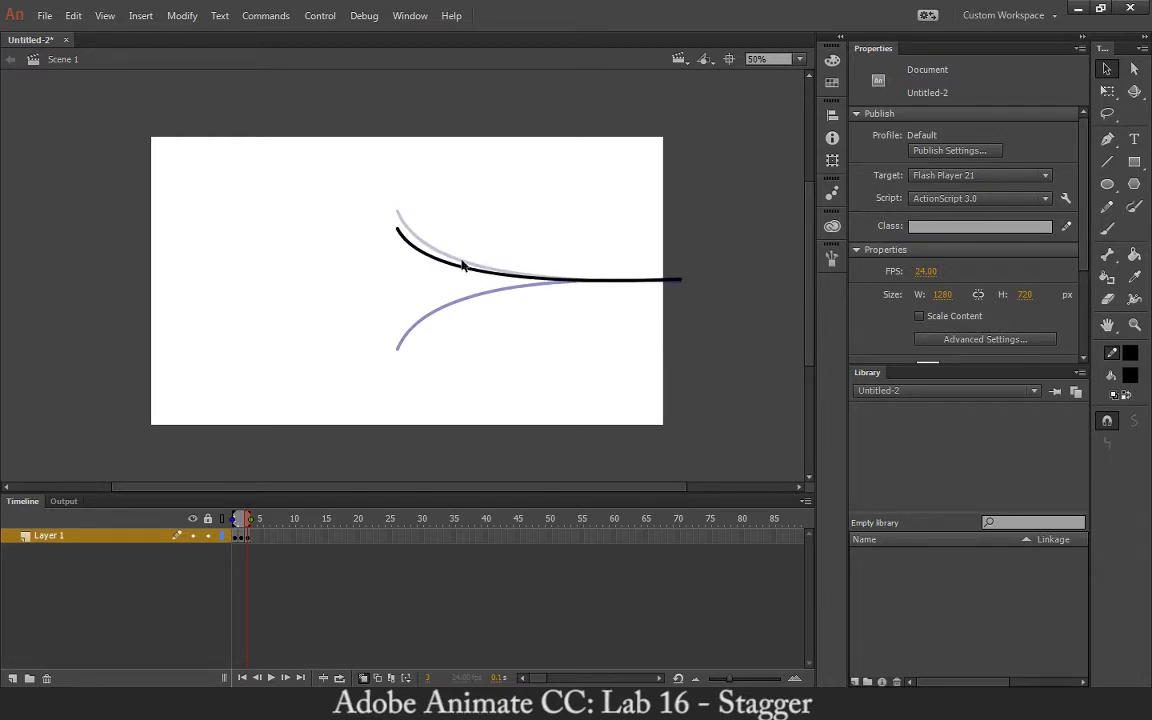
left_click_drag(470, 266, 393, 221)
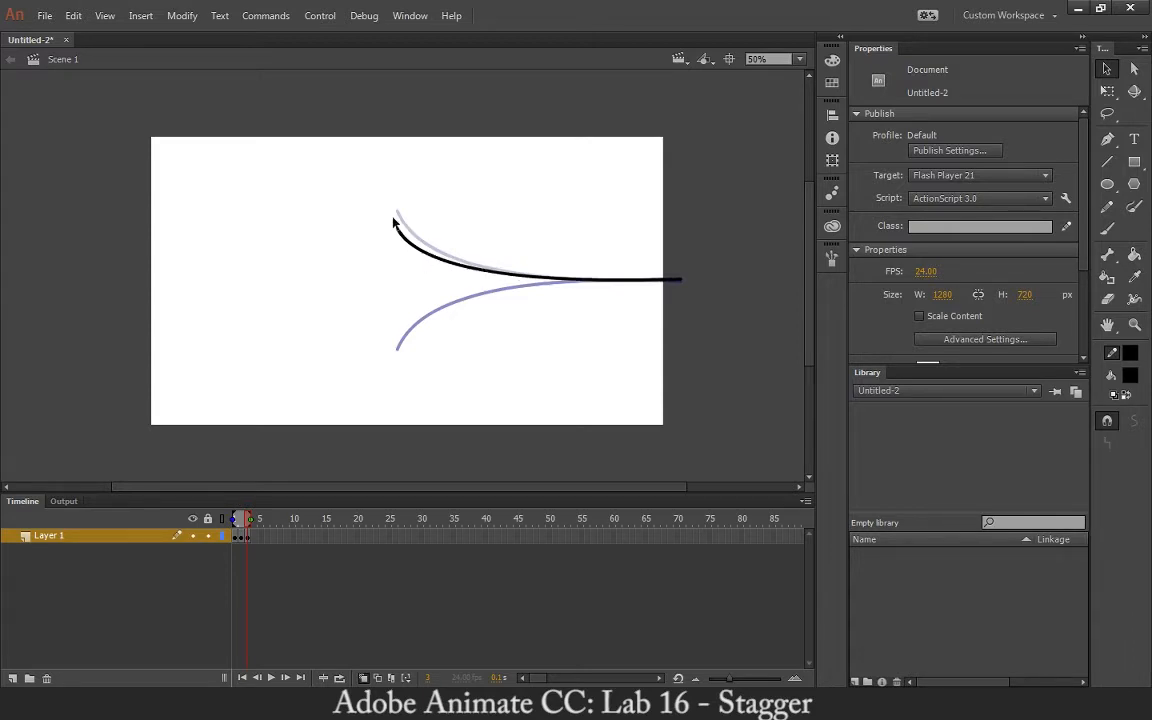
Copy the frame 3 curve and paste it in place on a new blank keyframe at frame 4.
left_click(477, 270)
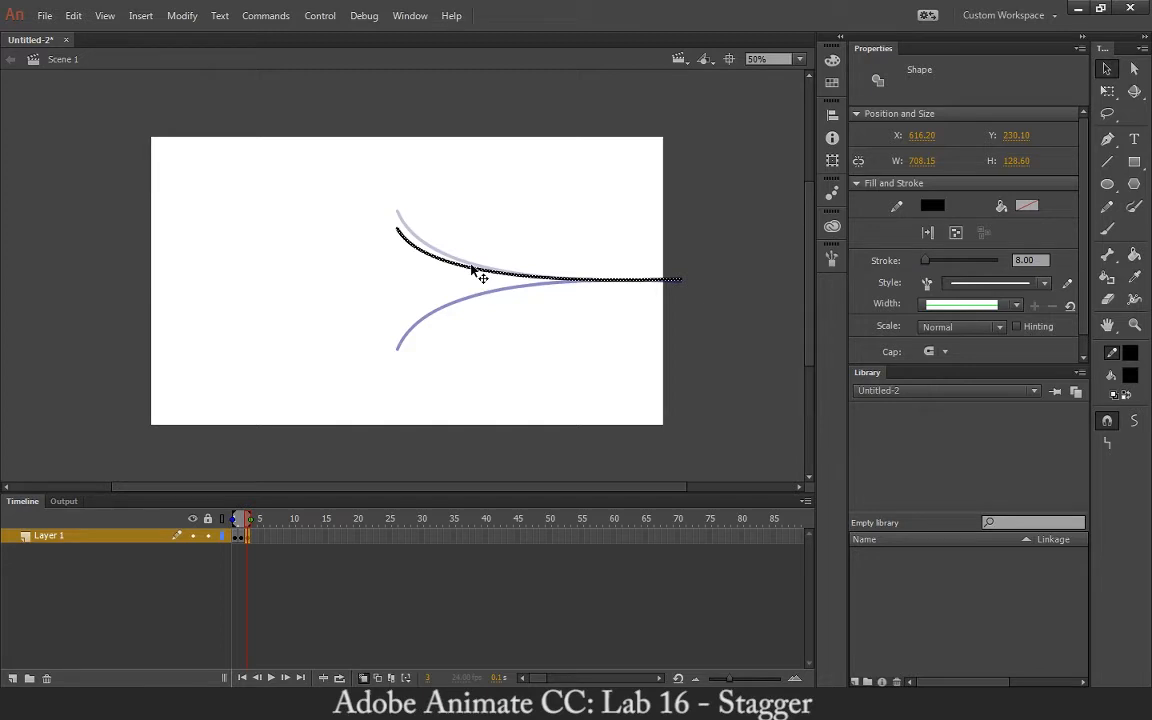
key("F7")
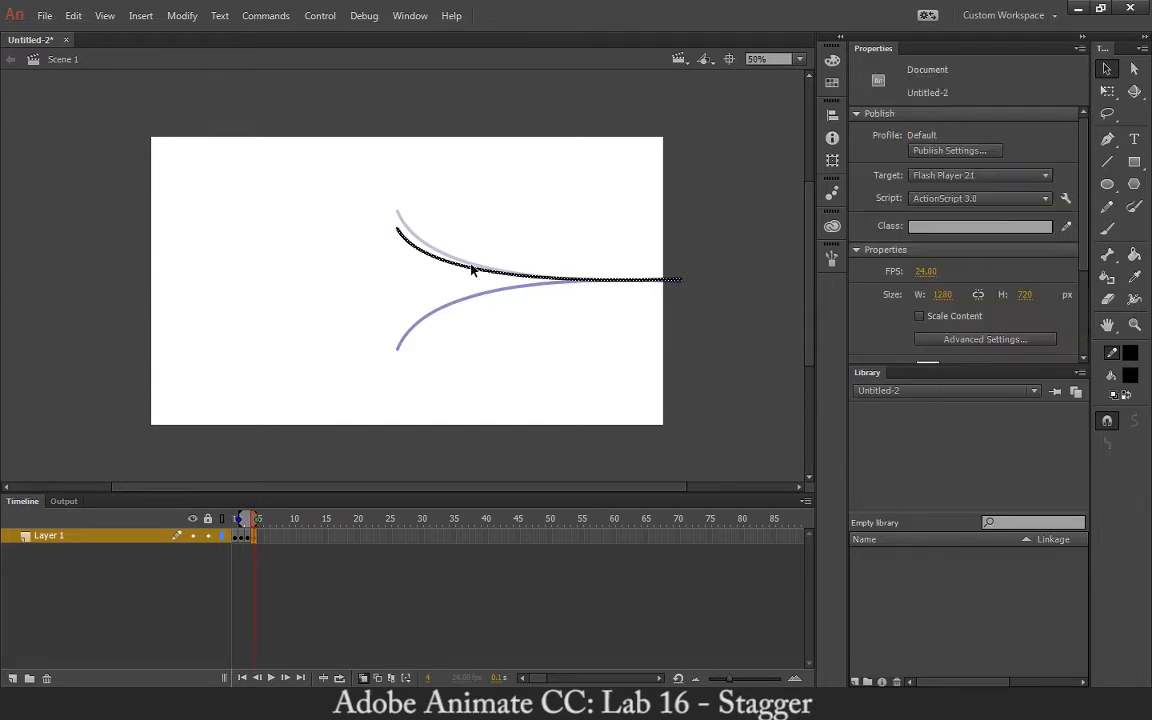
key("ctrl+shift+v")
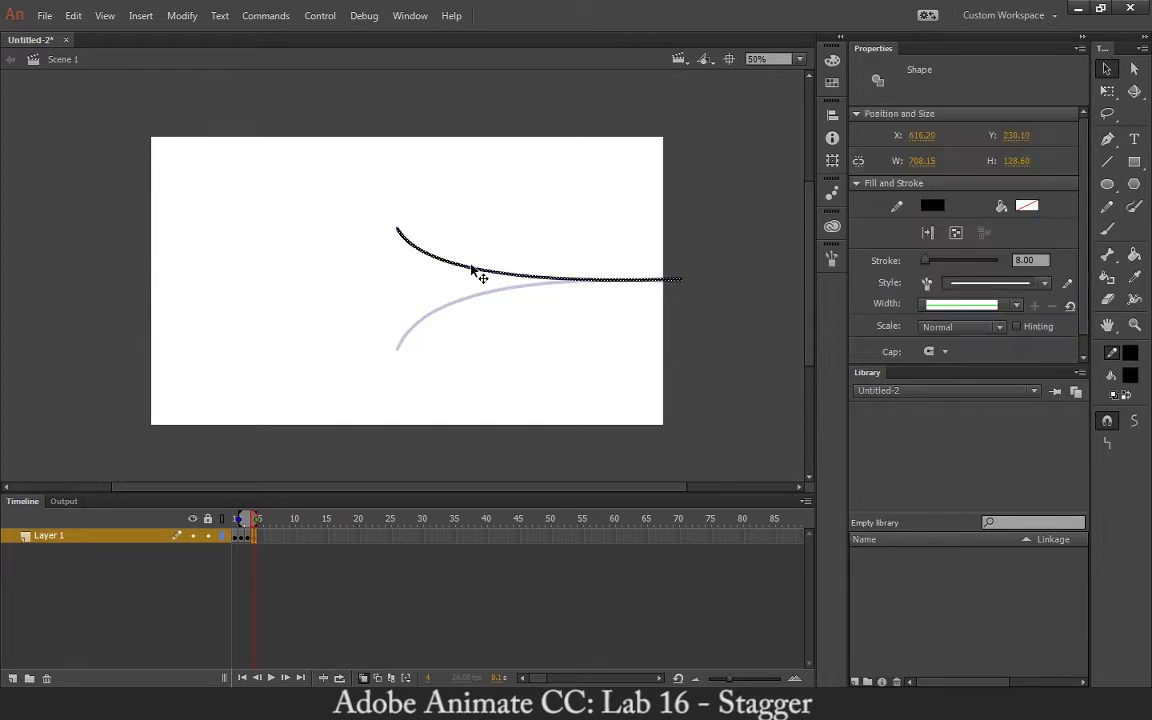
Move the transformation point of the frame 4 curve to its right end and flip the curve vertically.
left_click(1110, 93)
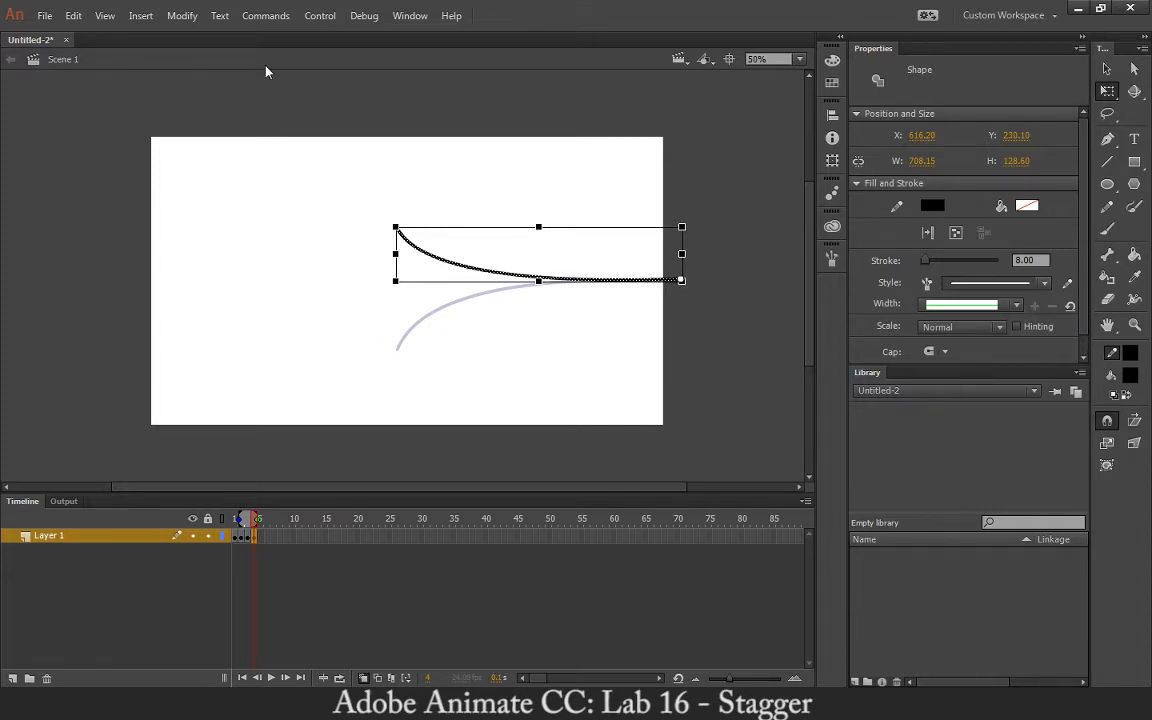
left_click(182, 15)
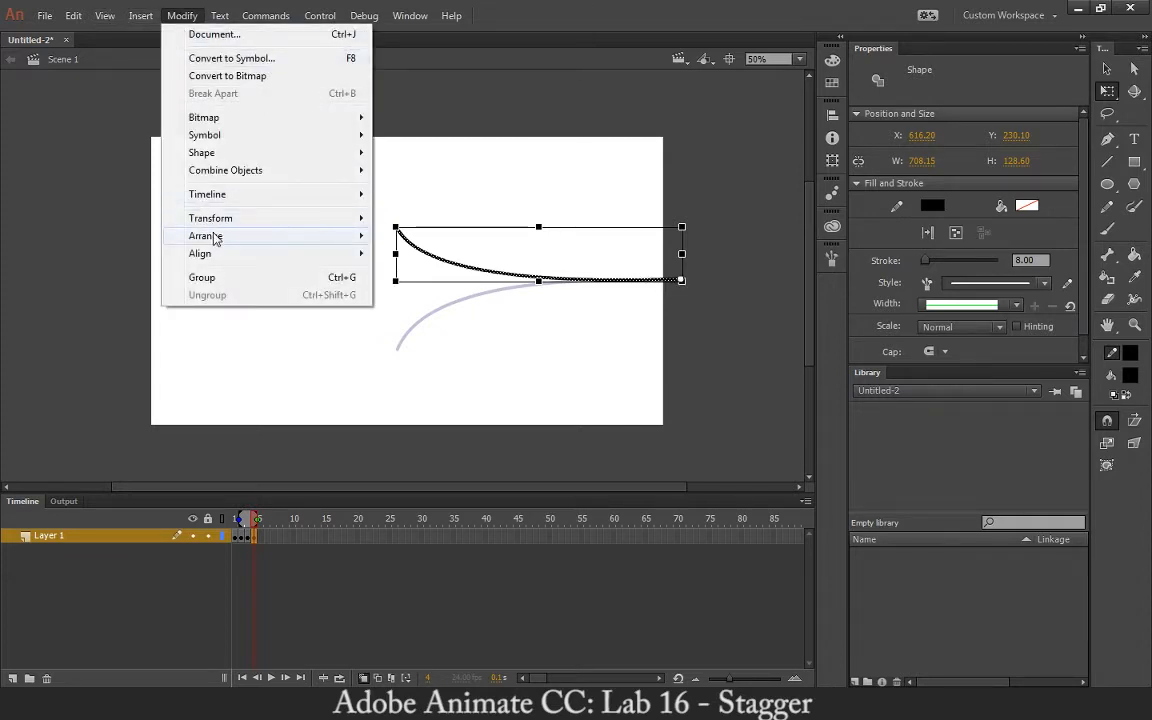
mouse_move(221, 218)
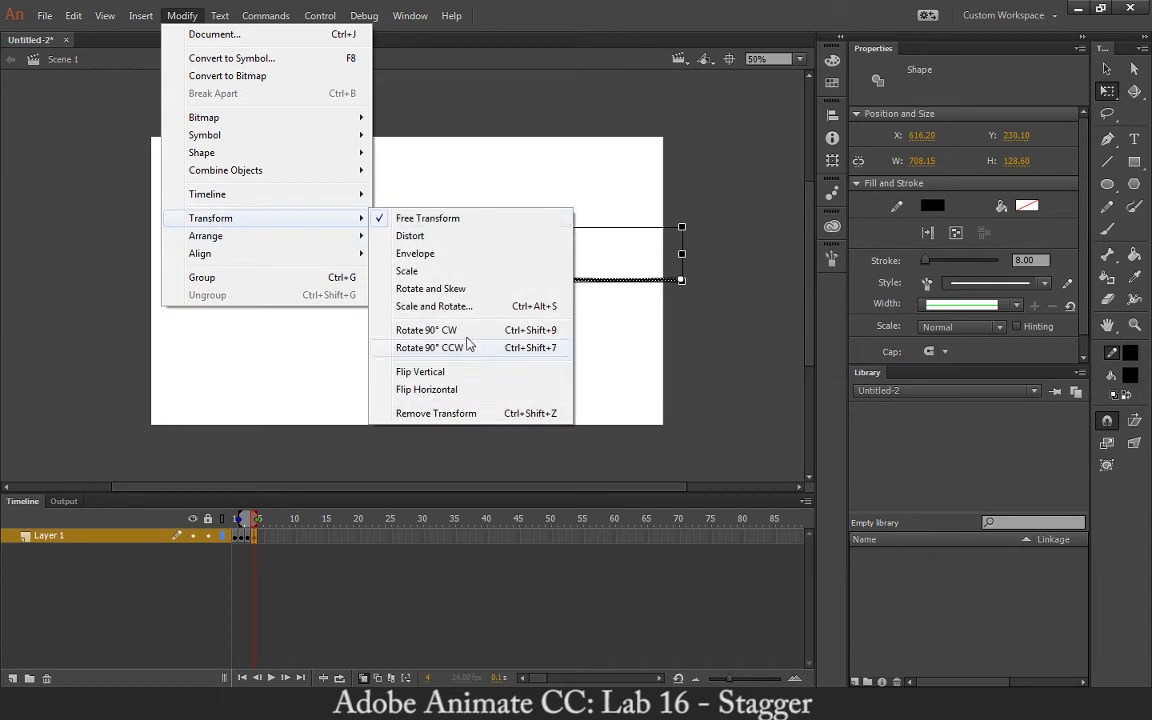
left_click(460, 373)
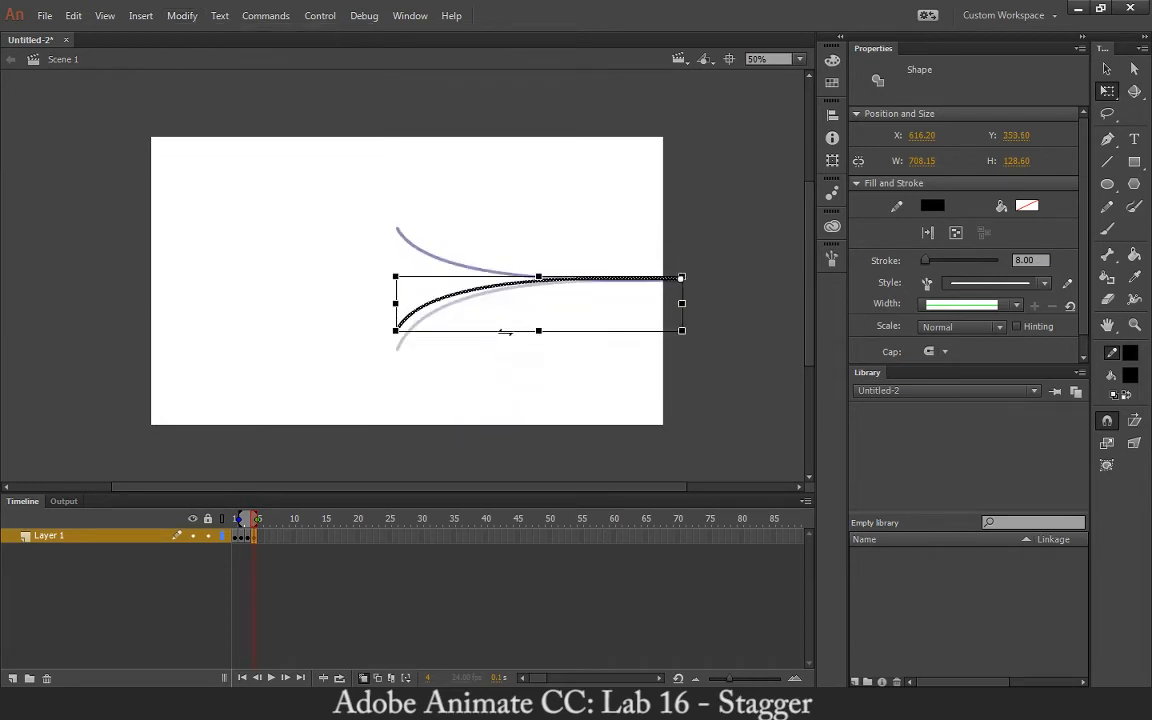
left_click(553, 370)
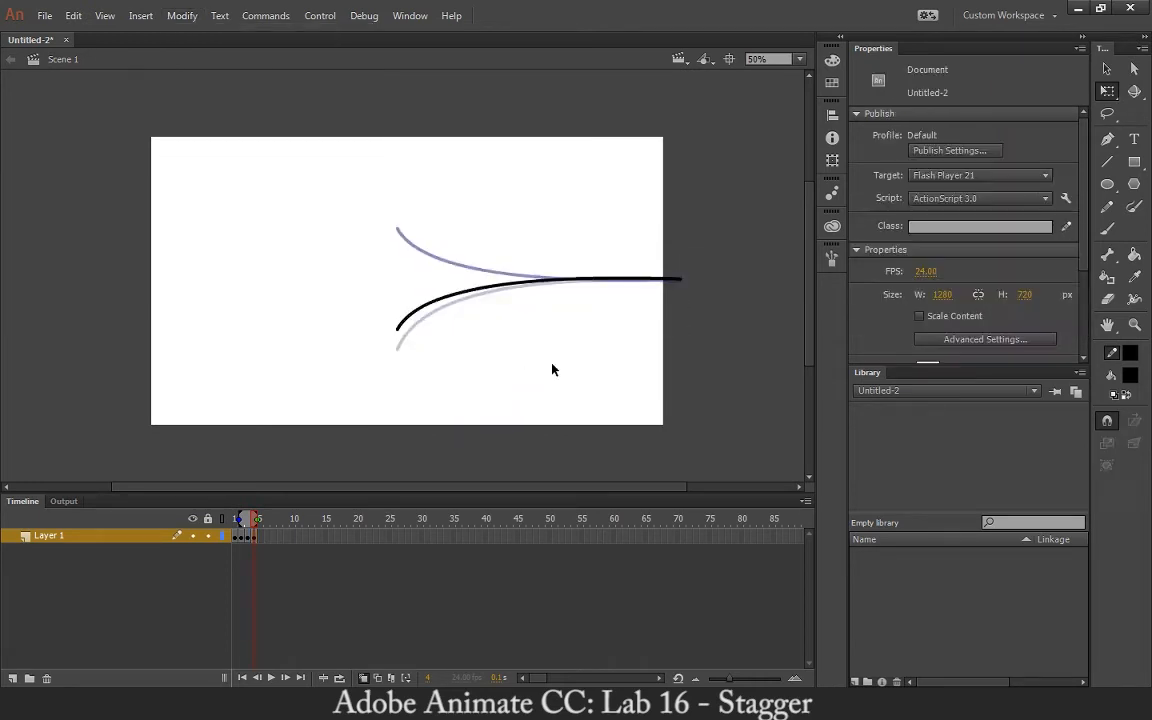
Nudge the flipped frame 4 curve down to Y 355.60 to line up its right end with the frame 3 curve.
left_click(520, 283)
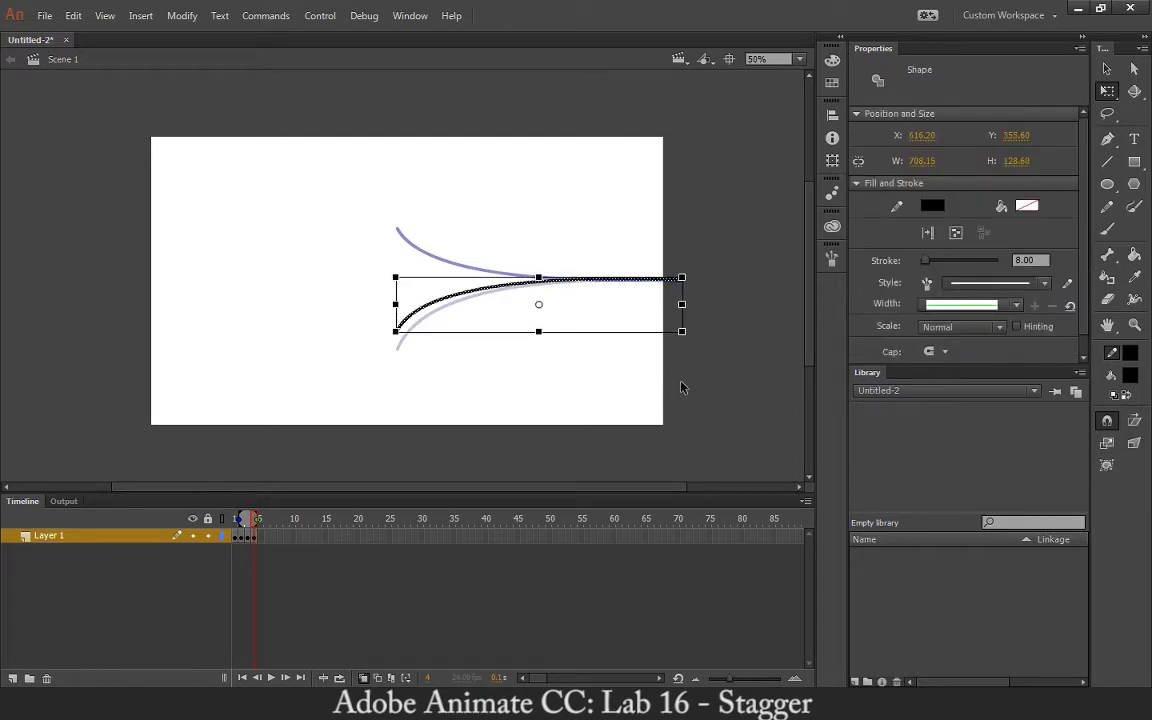
left_click(612, 342)
left_click(609, 284)
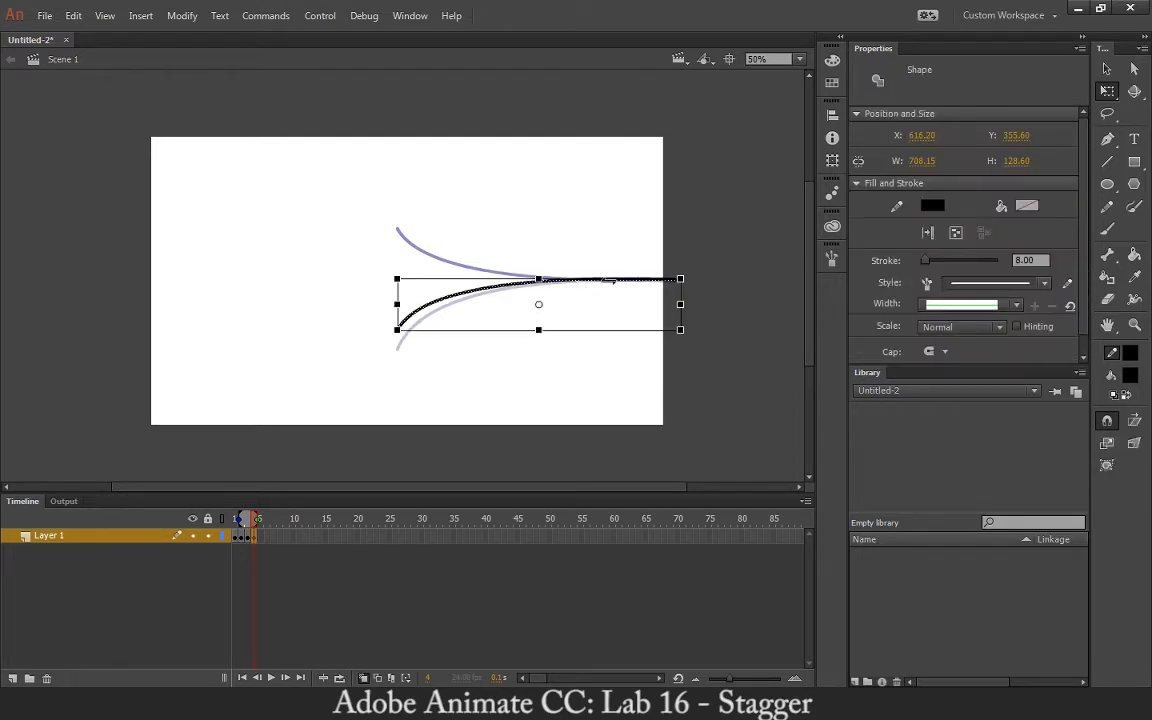
left_click(641, 312)
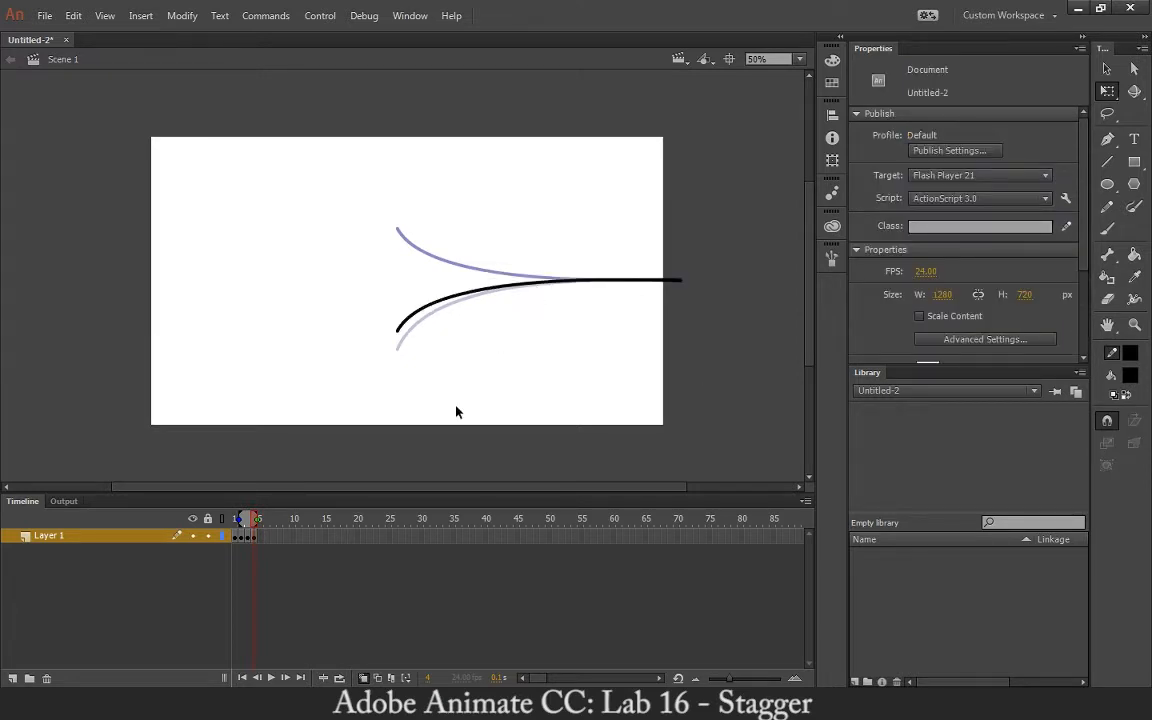
Paste the frame 3 curve in place on a new blank keyframe at frame 5, then lower its left end and smooth the bend.
key("period")
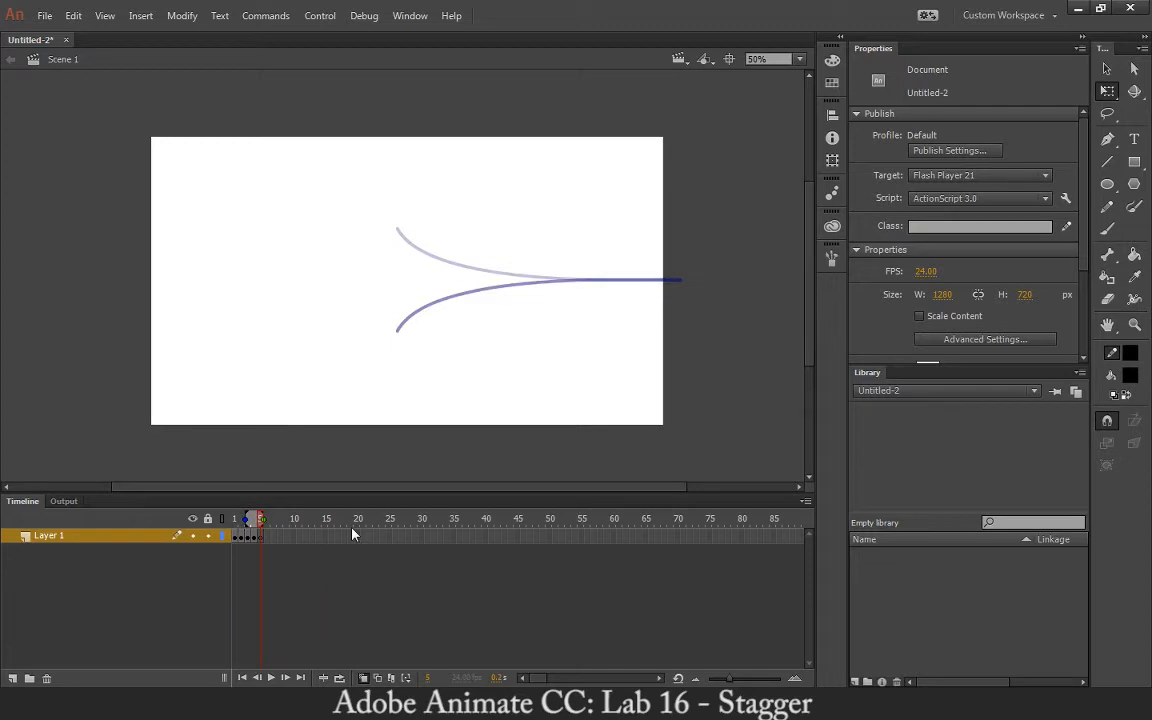
left_click(259, 538)
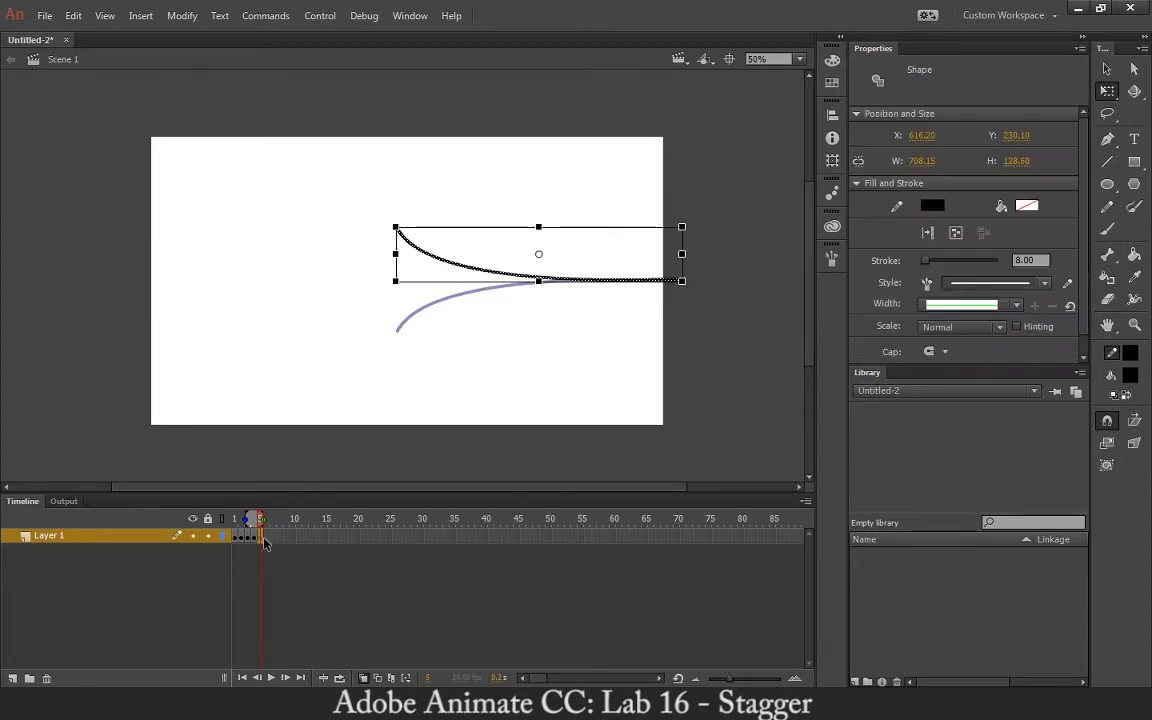
left_click(414, 384)
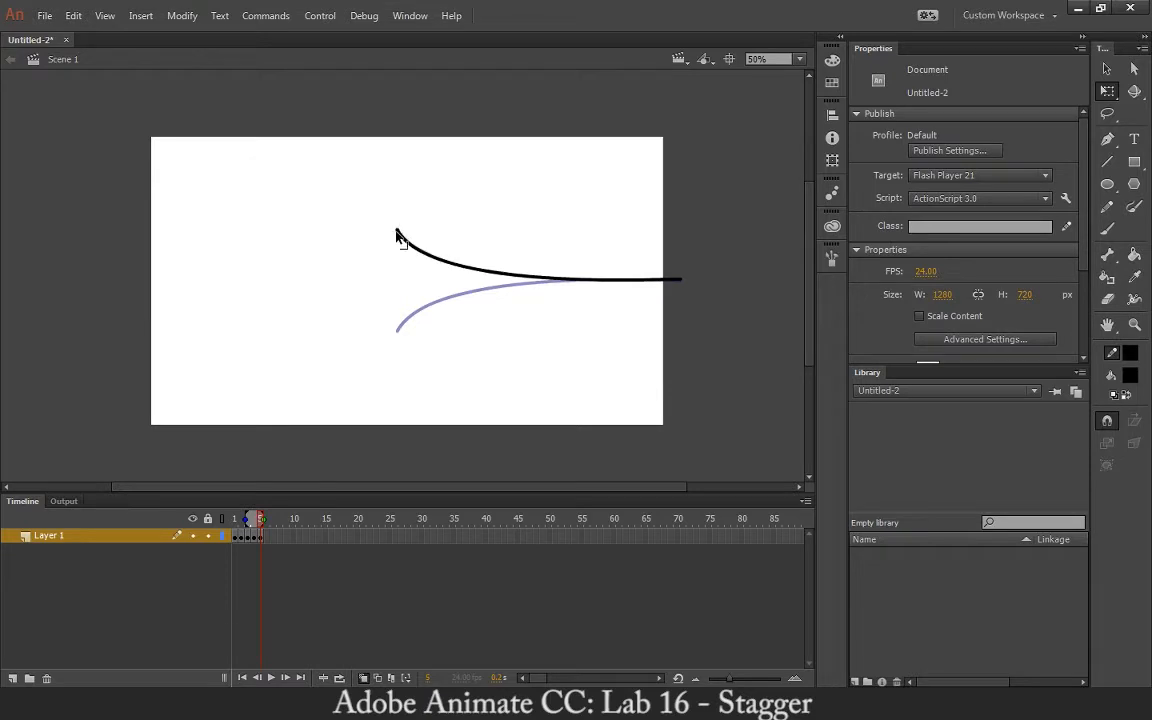
left_click_drag(397, 234, 397, 250)
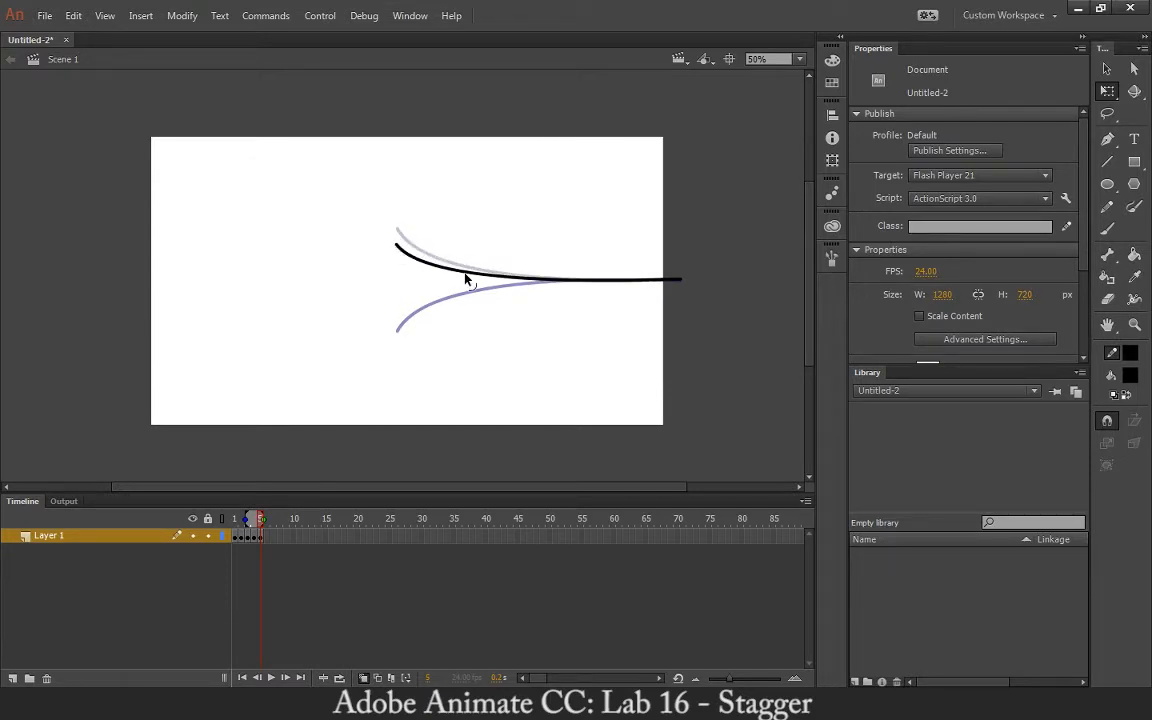
left_click_drag(465, 278, 465, 281)
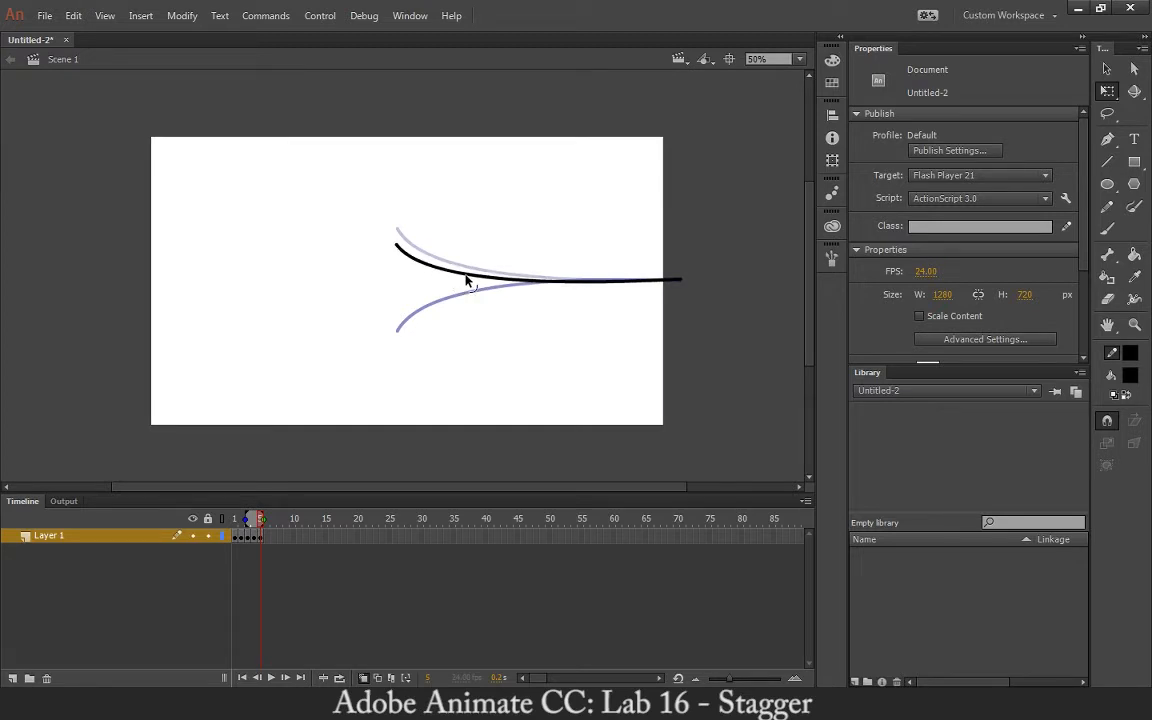
left_click_drag(415, 260, 414, 258)
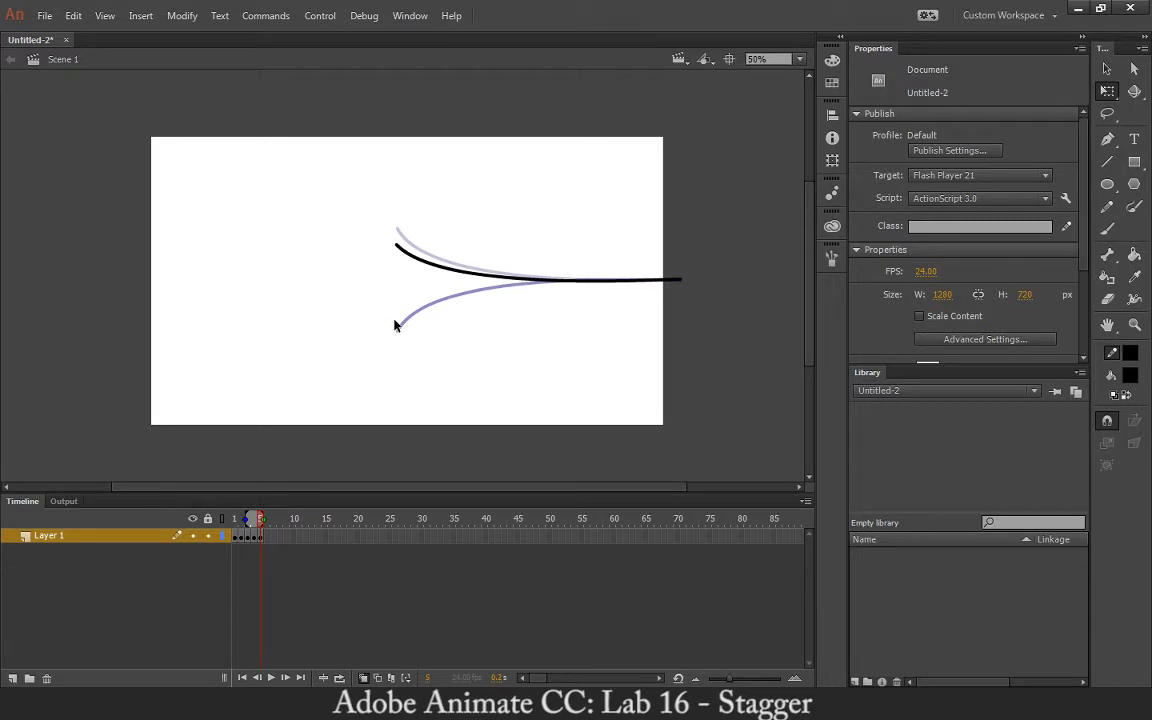
Copy the frame 5 curve and paste it in place on a new blank keyframe at frame 6.
left_click(440, 269)
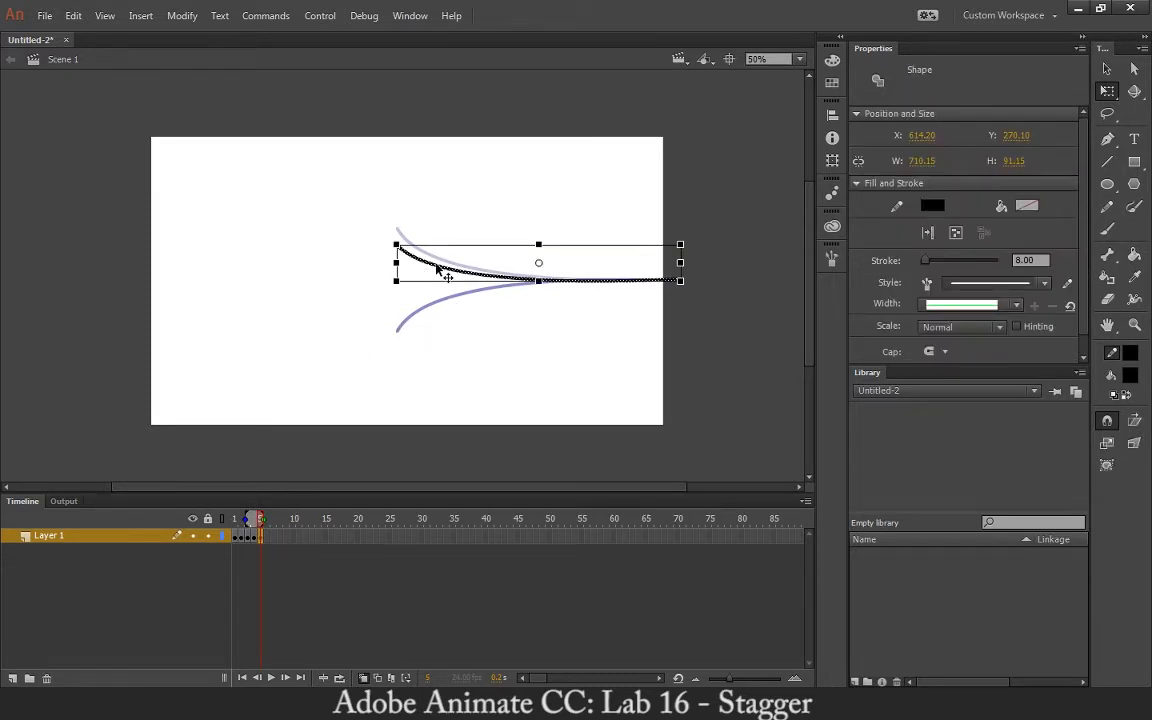
right_click(438, 267)
left_click(462, 335)
key("F7")
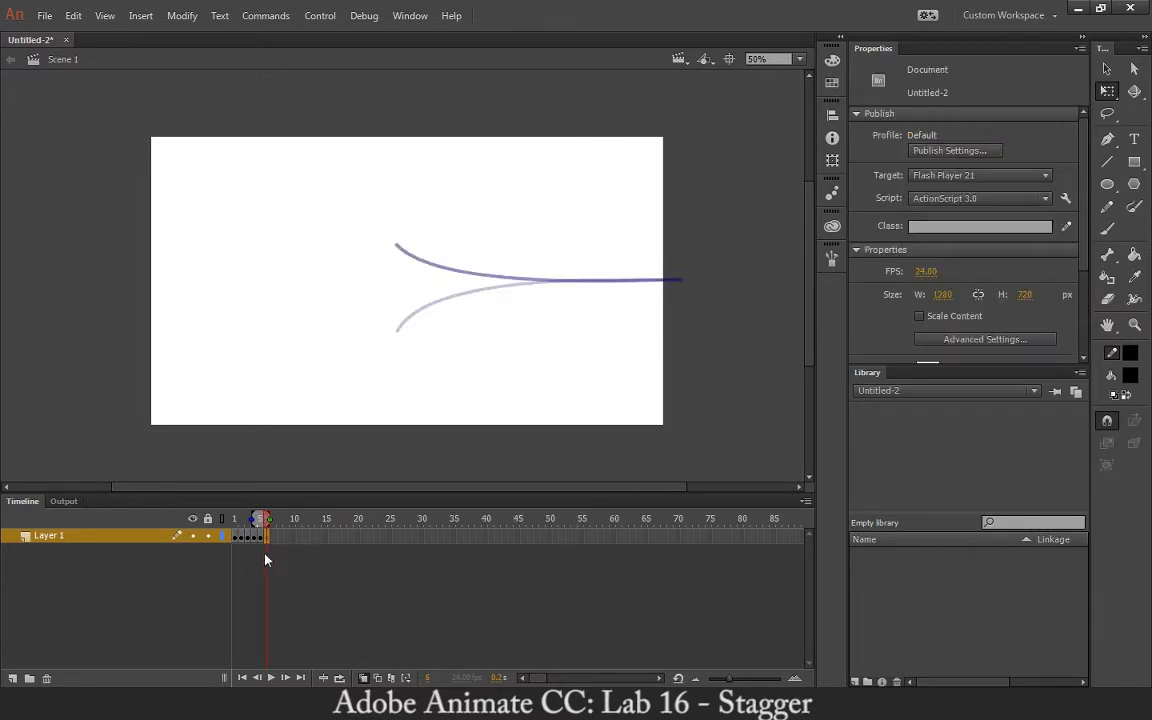
right_click(332, 247)
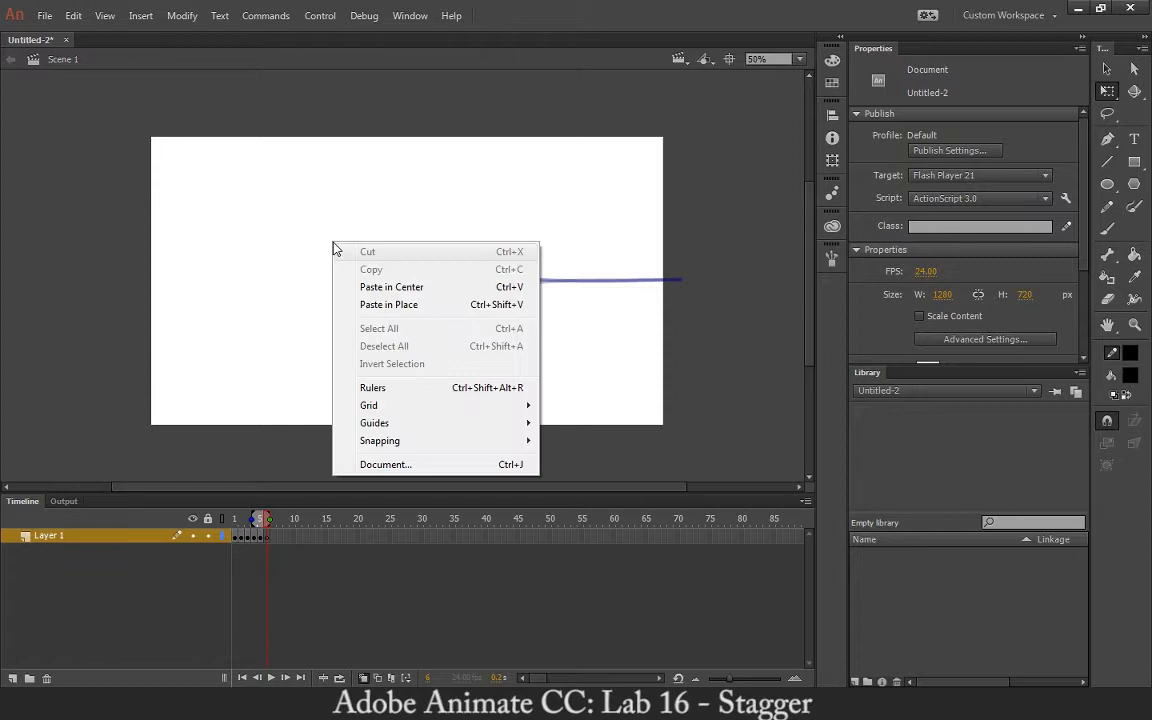
left_click(371, 305)
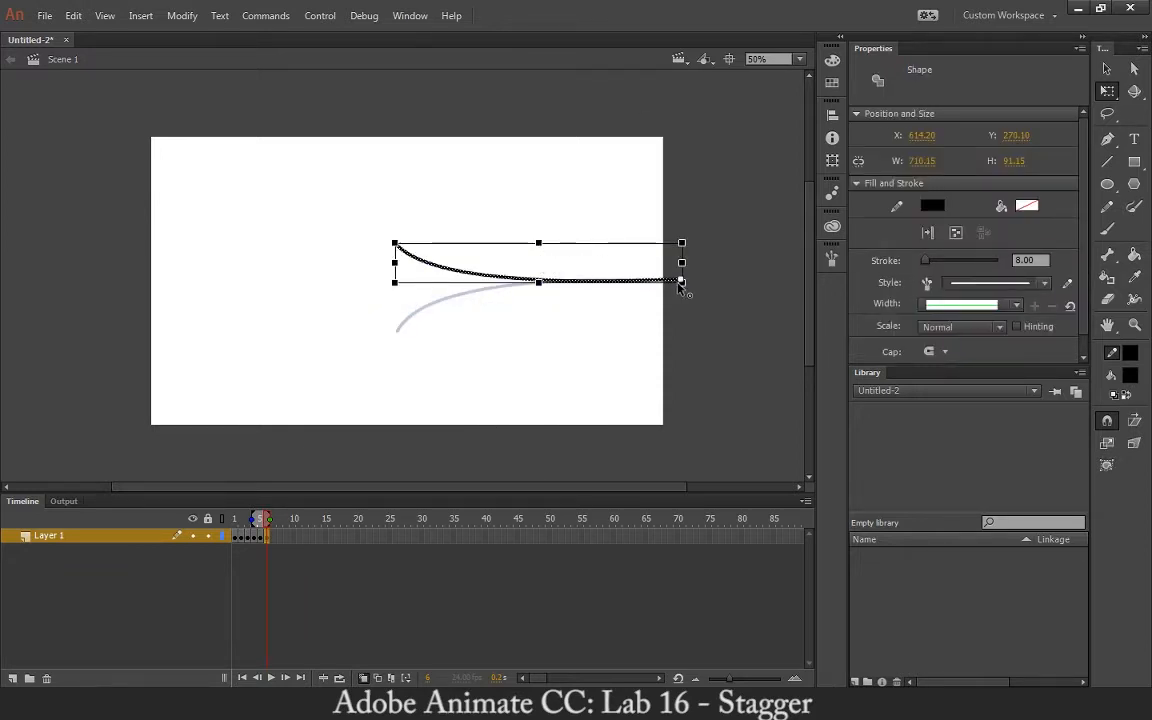
Flip the frame 6 curve vertically about its right end.
left_click(182, 15)
mouse_move(305, 218)
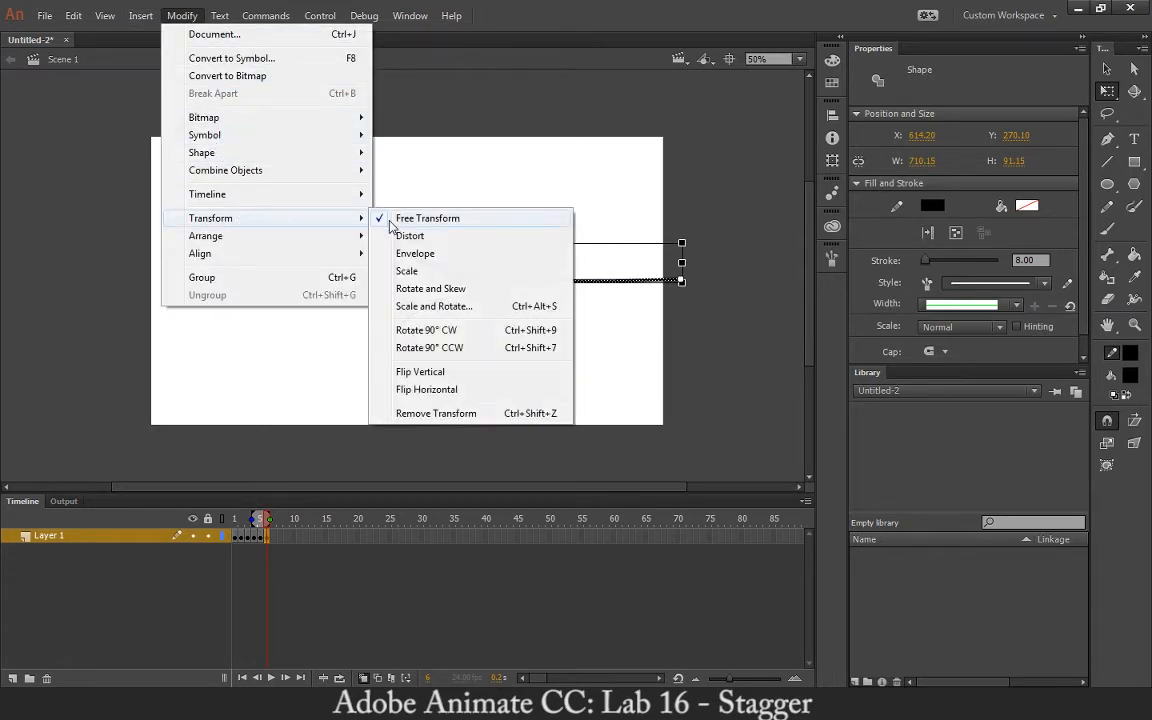
left_click(421, 372)
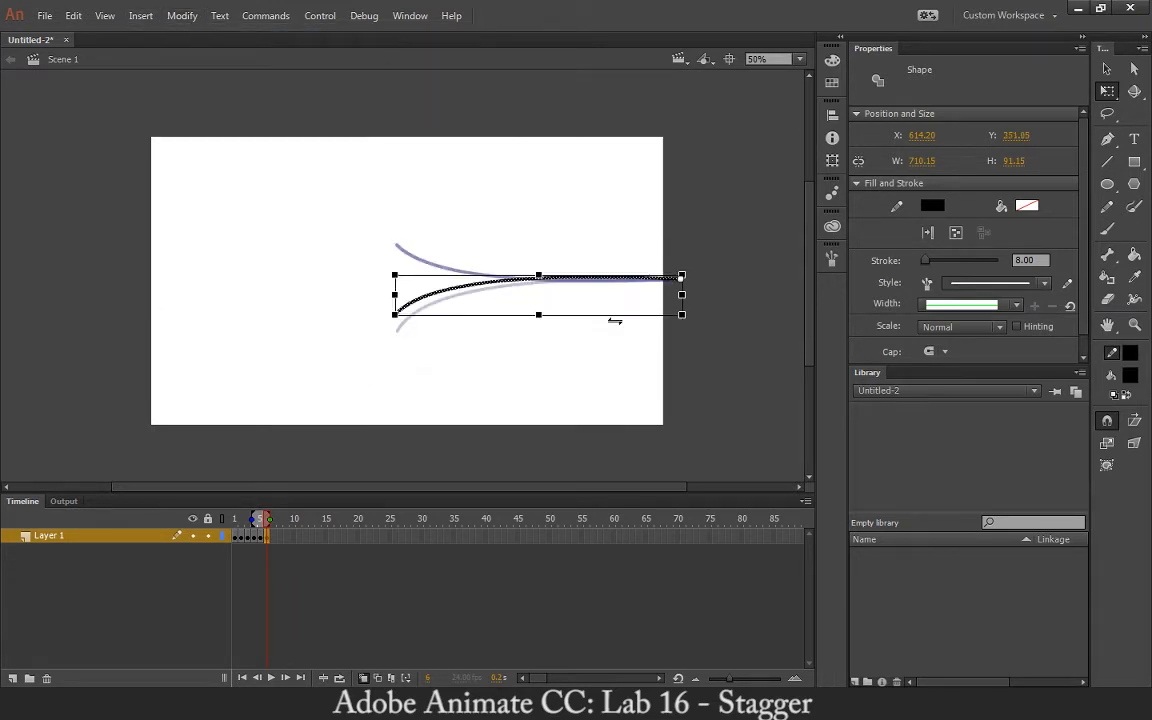
Nudge the flipped frame 6 curve down to Y 357.05 to align its right end with the frame 5 curve.
key("Down")
key("Down")
key("Down")
key("Down")
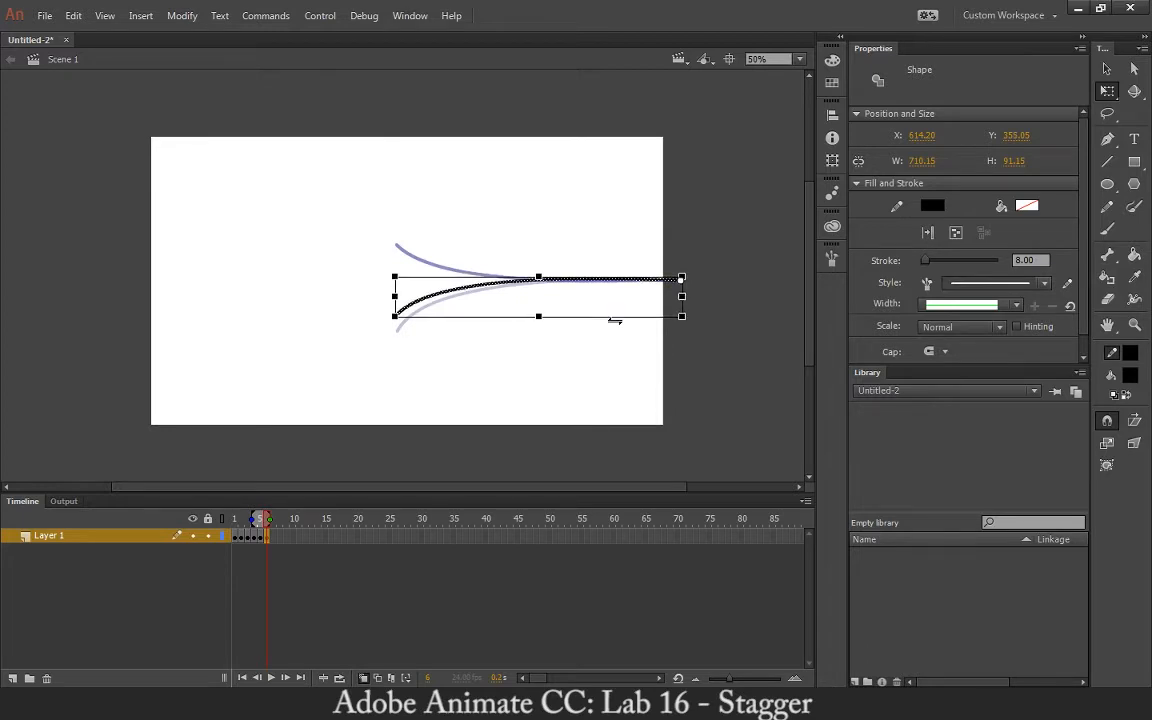
key("Down")
key("Down")
key("Down")
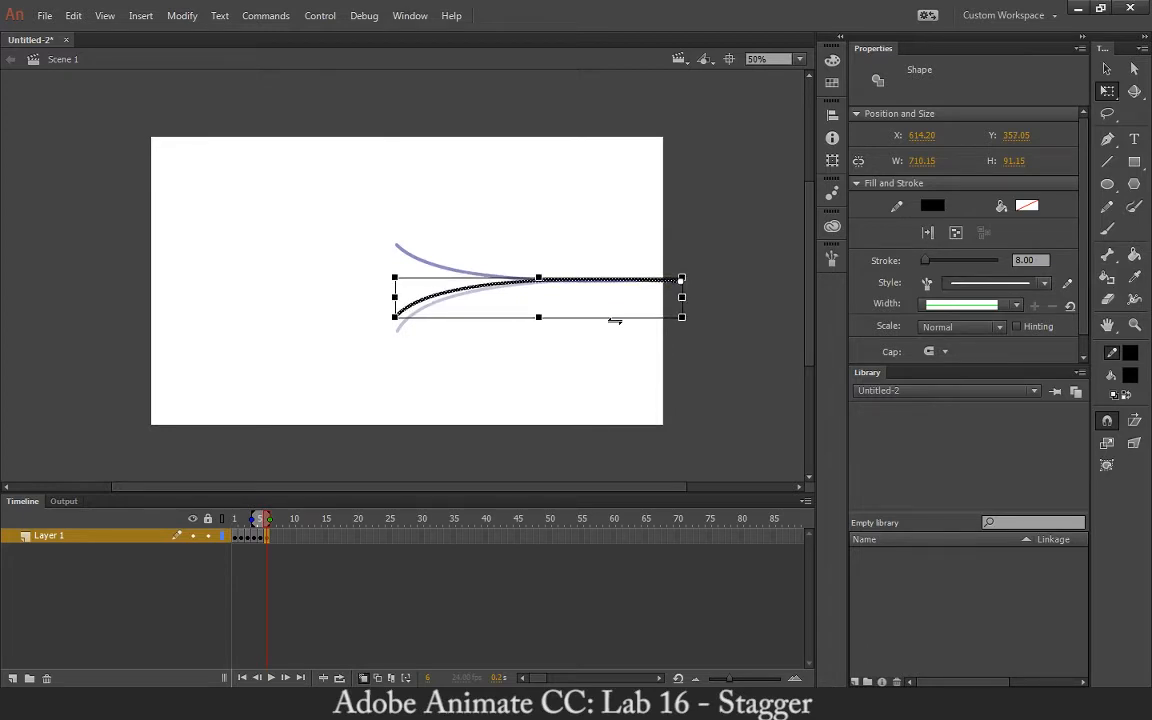
Deselect the curve and play the six-frame animation to review the vibration, then stop playback.
left_click(562, 354)
left_click(272, 681)
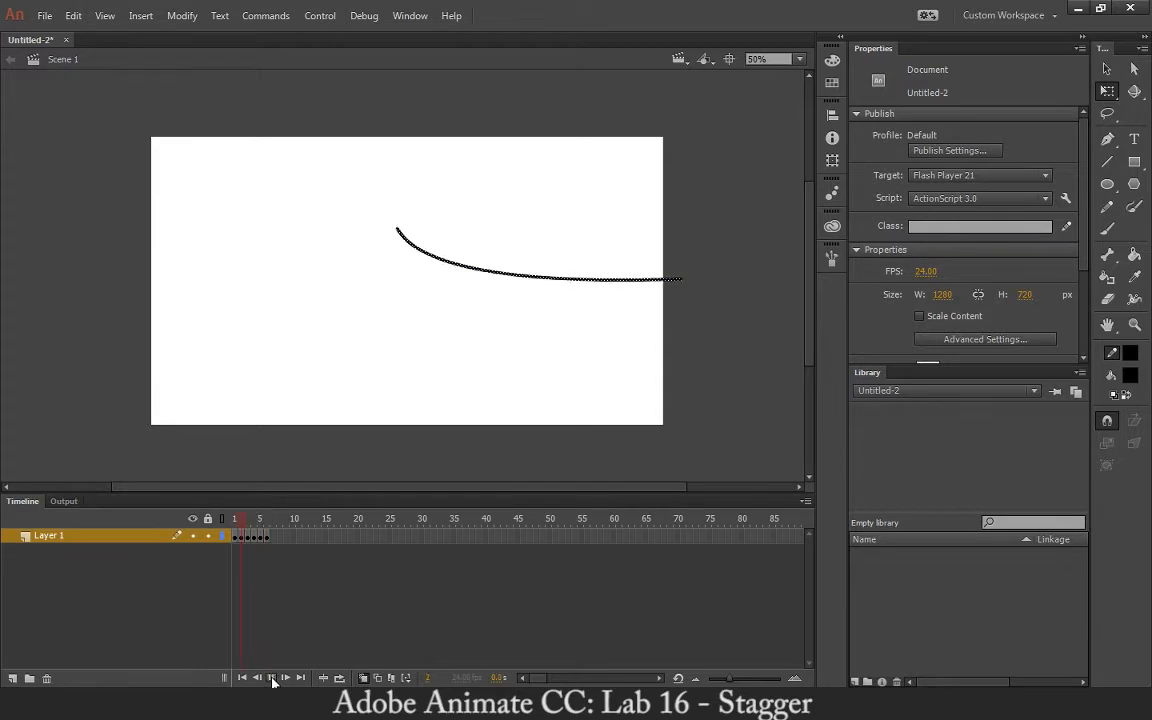
left_click(272, 680)
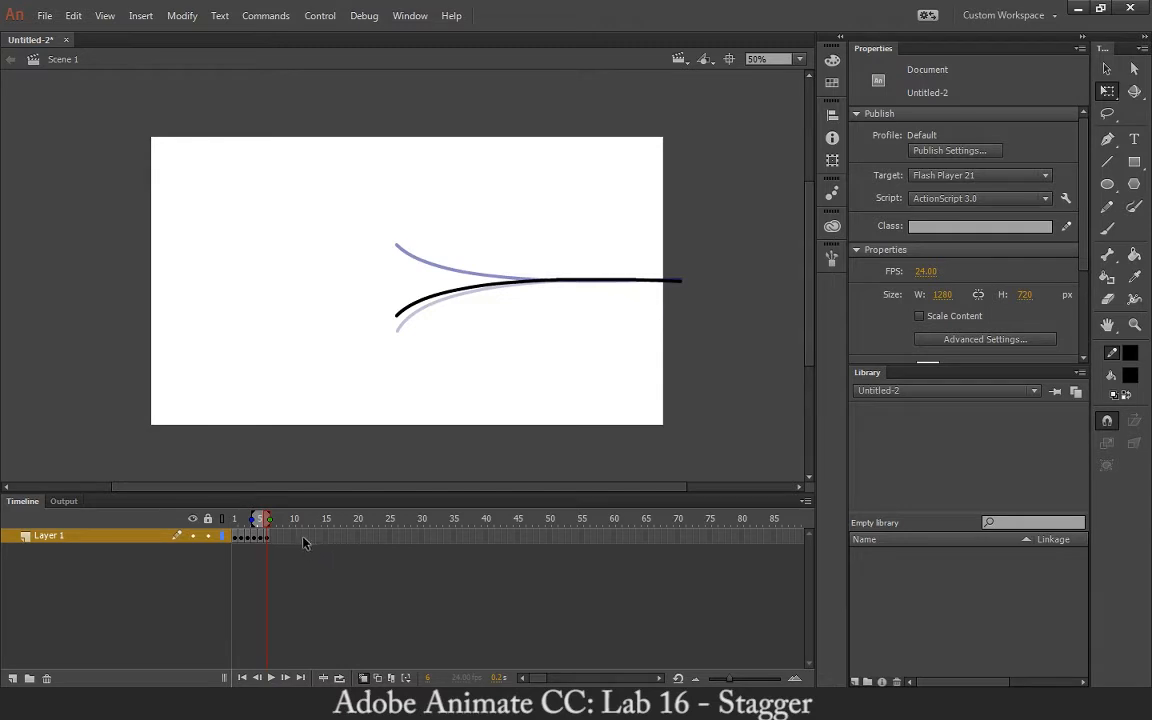
Paste the upper curve in place on a new blank keyframe at frame 7 and lower its left end, flattening it to about 59 px high.
key("period")
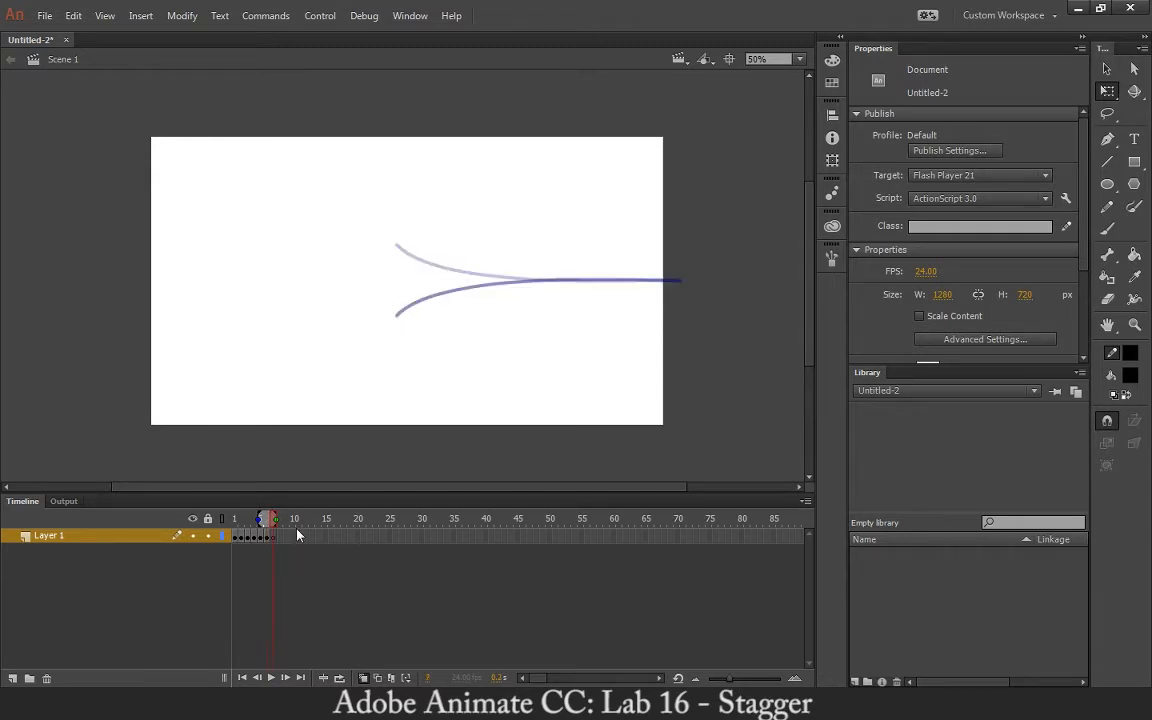
left_click(271, 535)
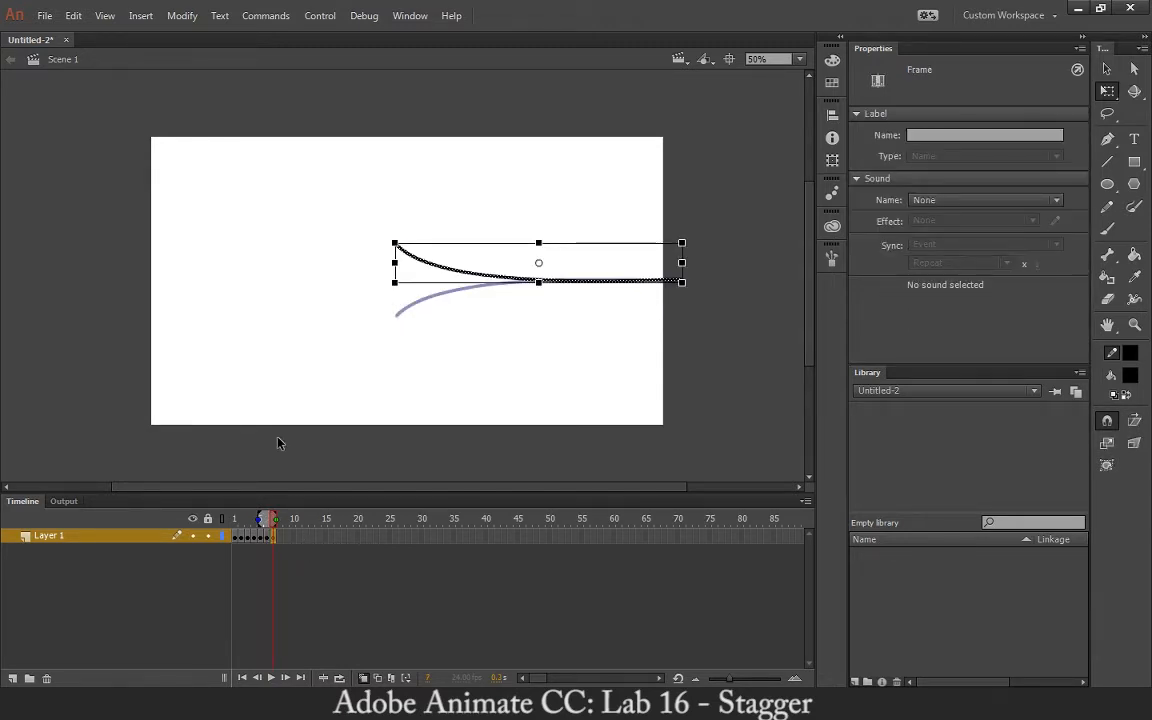
left_click(374, 244)
left_click_drag(398, 249, 398, 262)
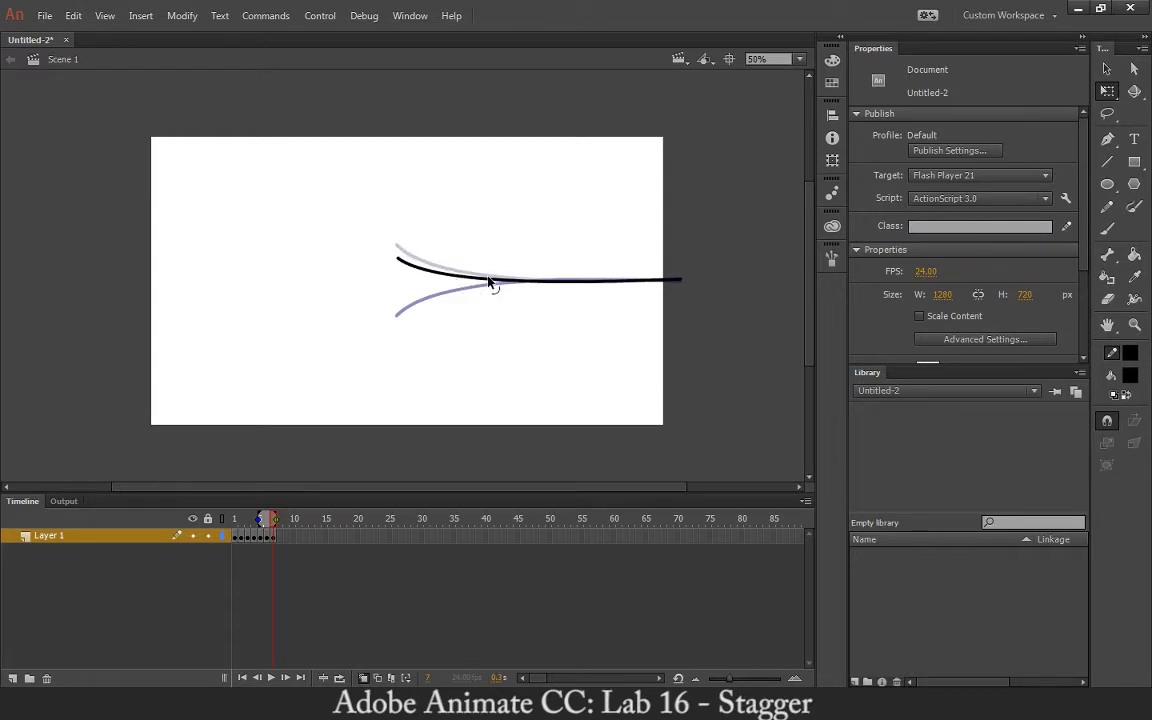
Copy the frame 7 curve and paste it in place on a new blank keyframe at frame 8.
left_click(435, 280)
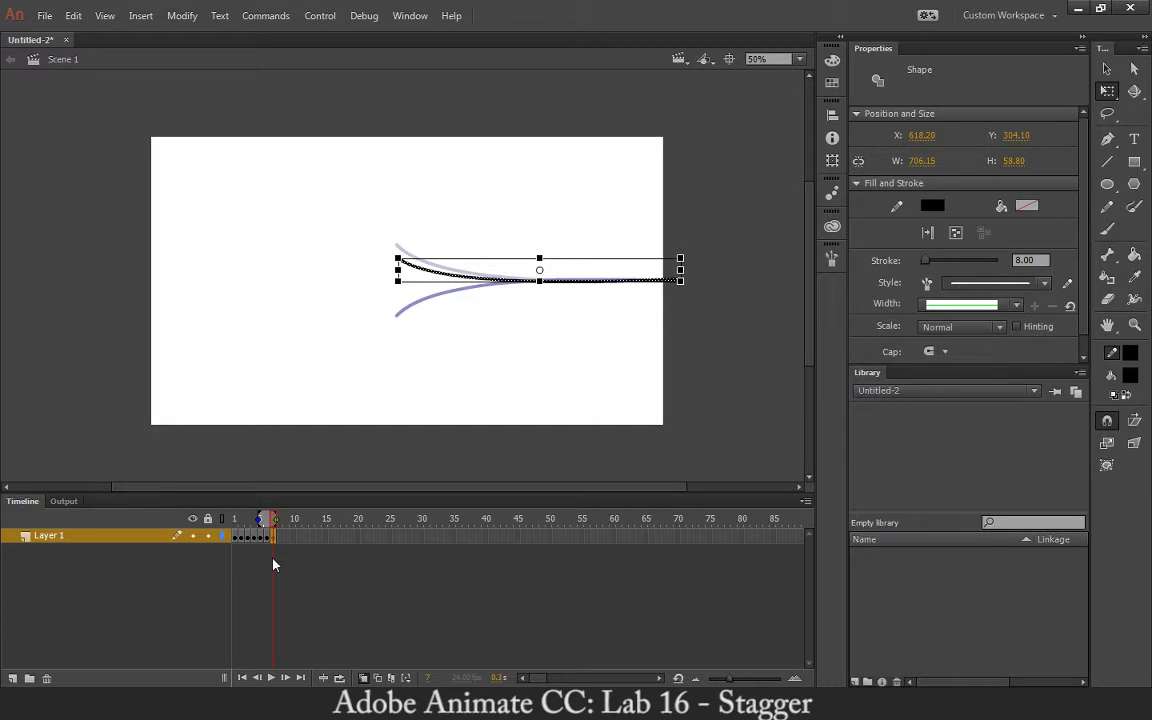
key("period")
key("ctrl+a")
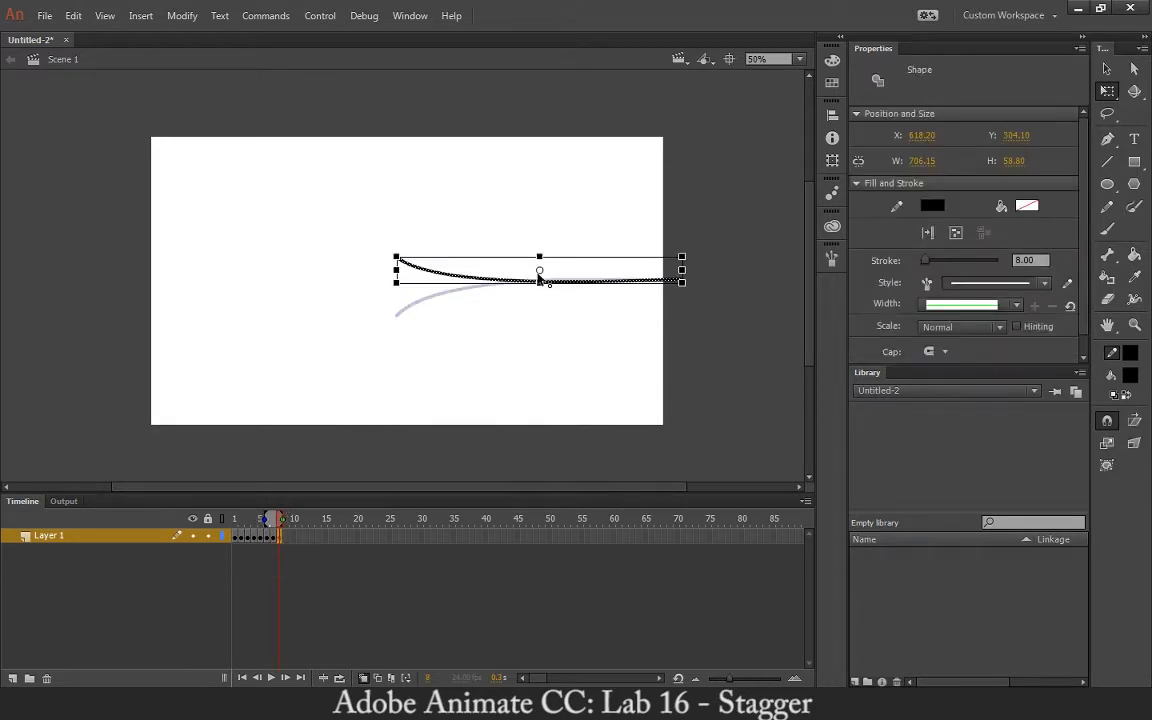
Flip the frame 8 curve vertically about its right end.
left_click_drag(539, 271, 681, 284)
left_click(182, 15)
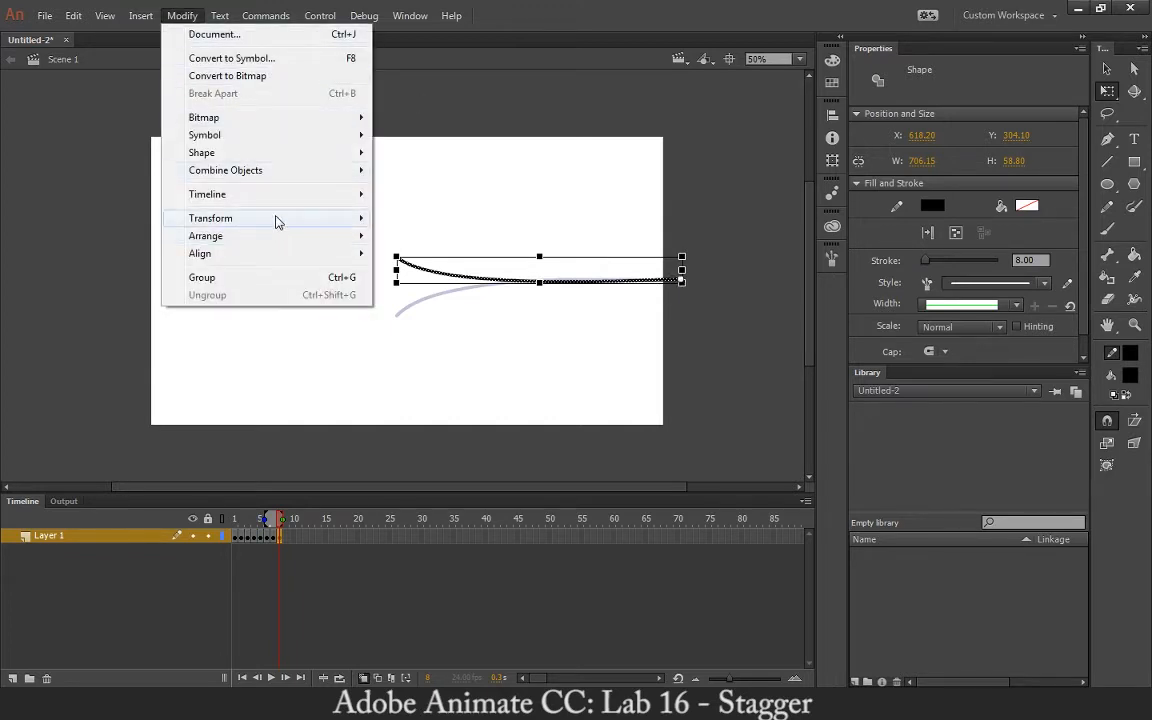
mouse_move(350, 219)
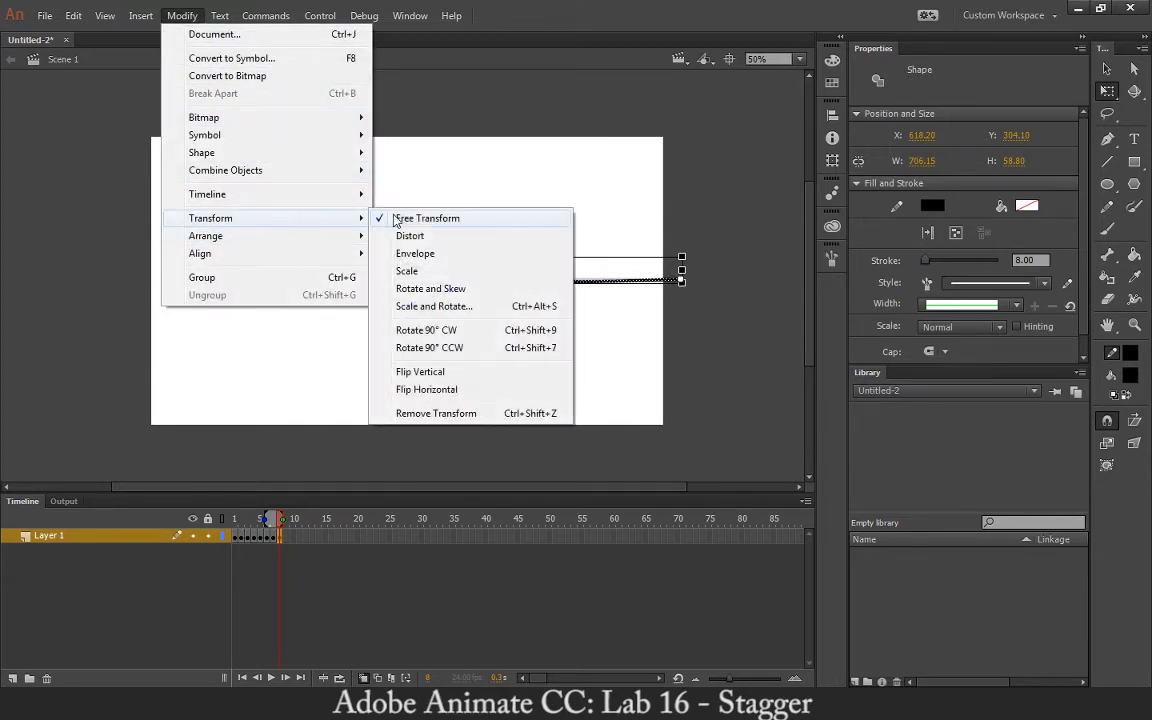
left_click(423, 373)
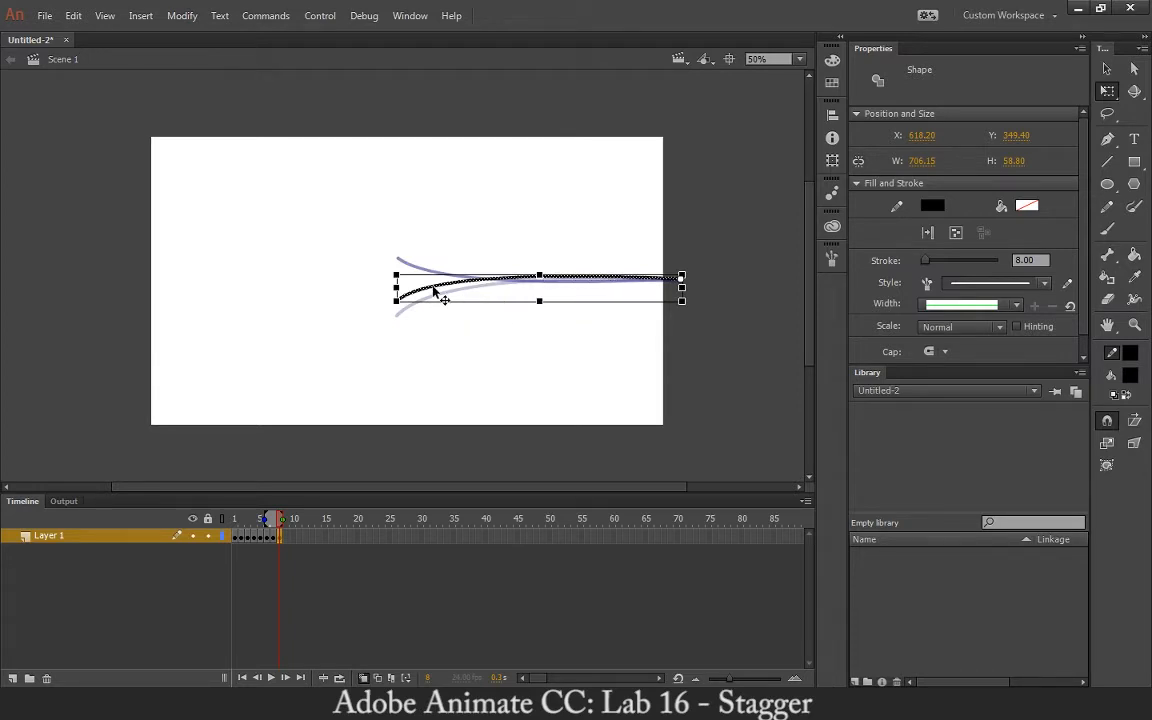
Nudge the flipped frame 8 curve down to Y 353.40 to align it with the frame 7 curve, and deselect it.
key("Down")
key("Down")
key("Down")
key("Down")
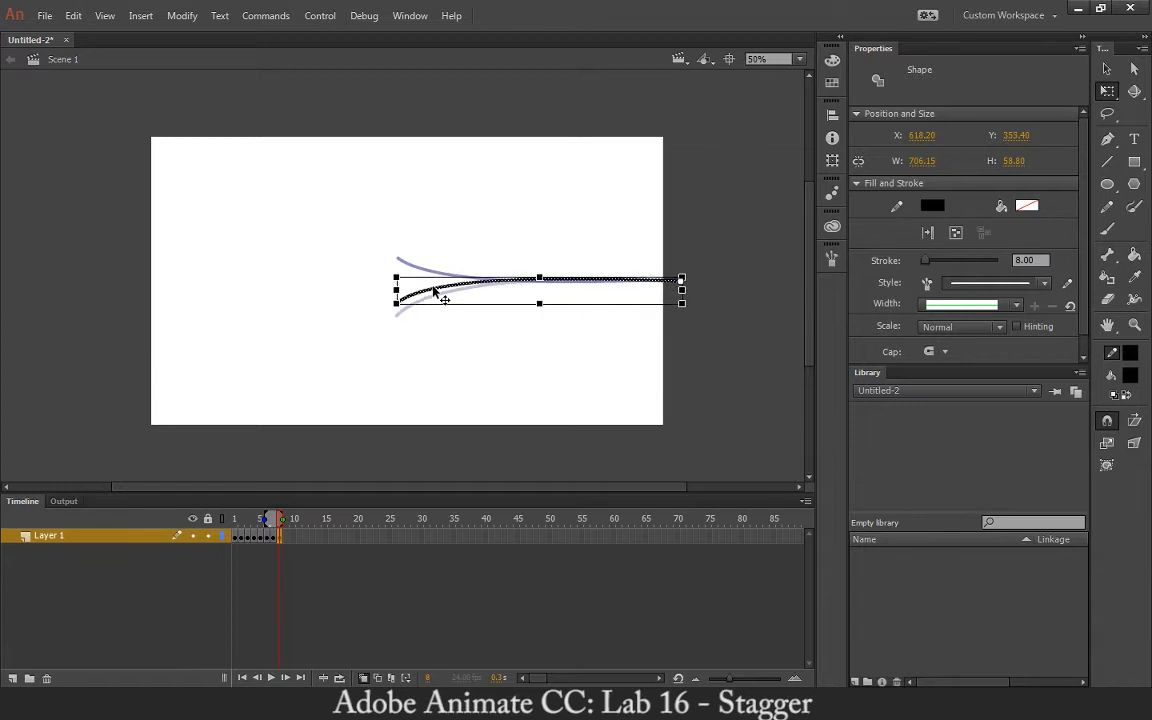
left_click(452, 332)
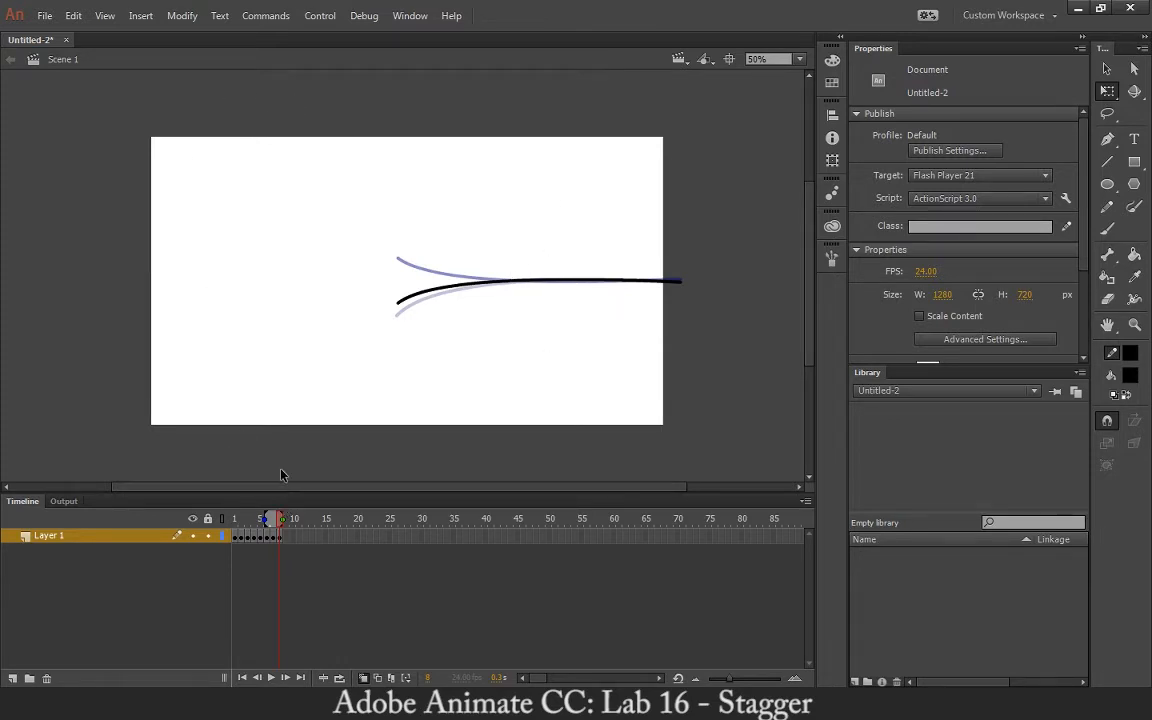
Paste the frame 7 curve in place on a new blank keyframe at frame 9 and lower its left end, flattening it to about 32 px high.
key("F7")
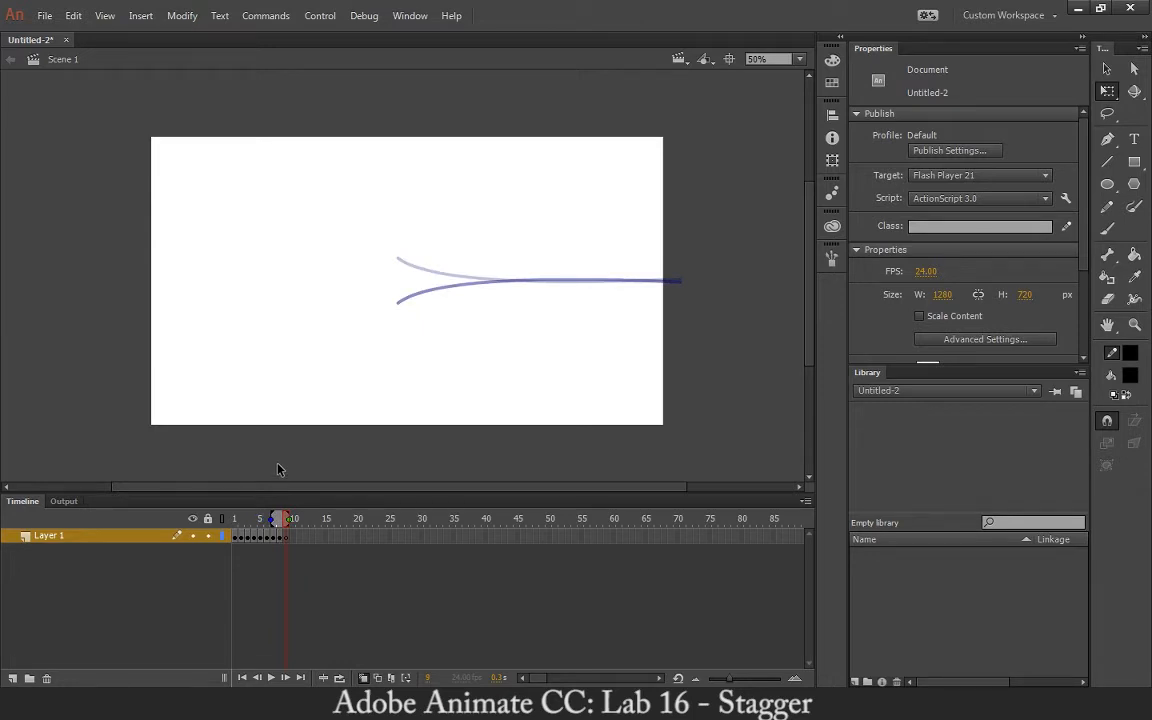
key("ctrl+shift+v")
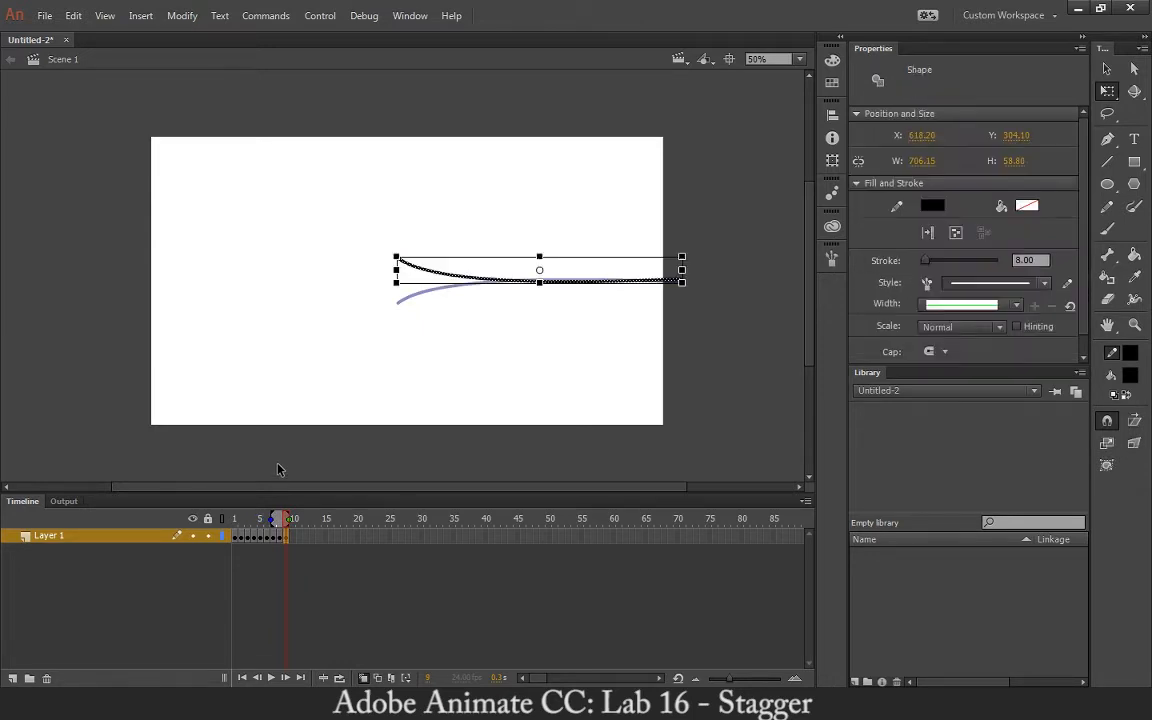
left_click(365, 259)
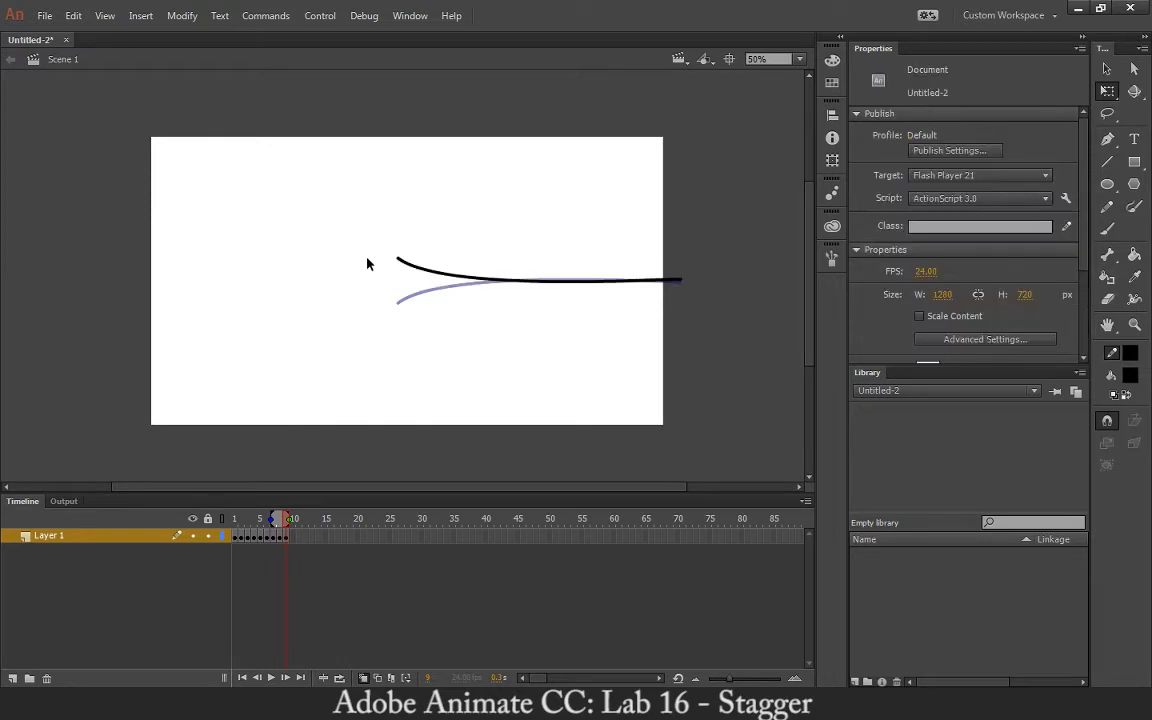
left_click_drag(398, 260, 401, 268)
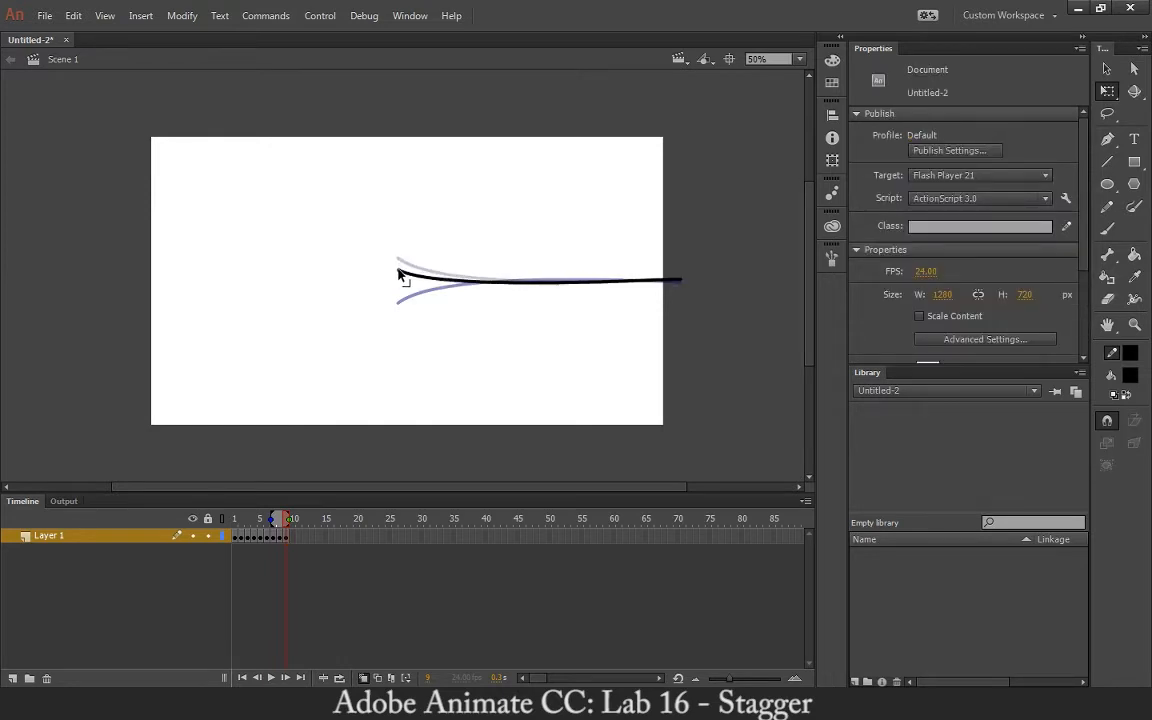
Copy the frame 9 curve and paste it in place on a new blank keyframe at frame 10.
left_click(507, 285)
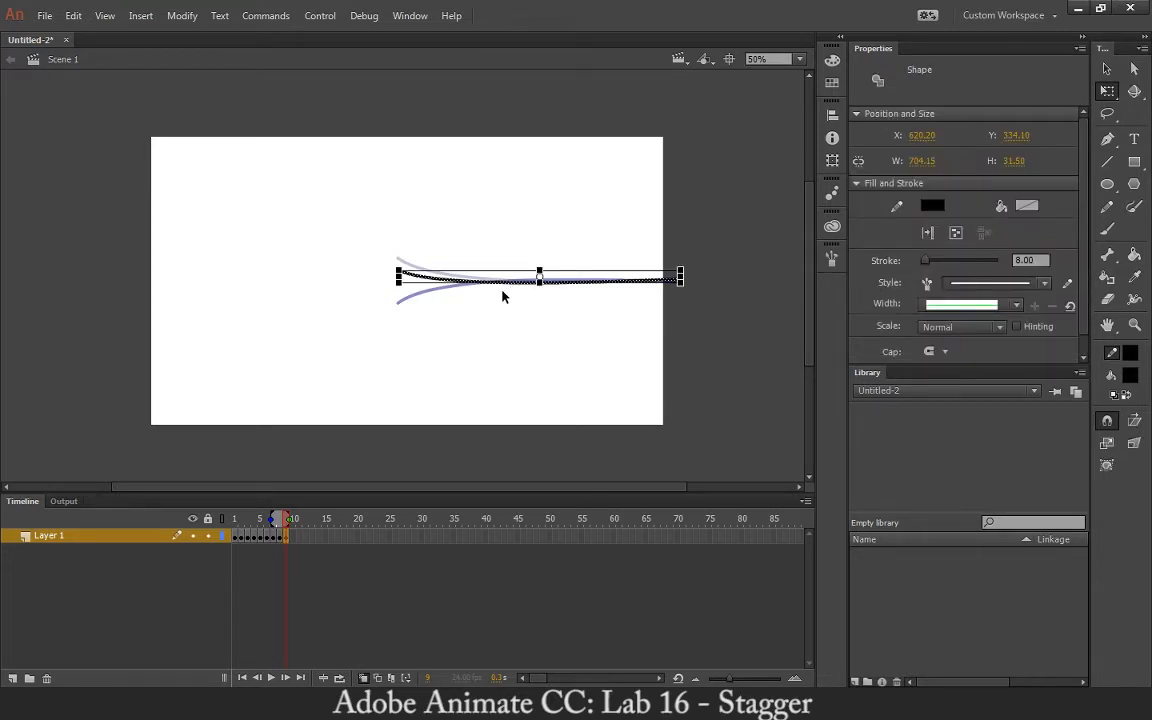
key("F7")
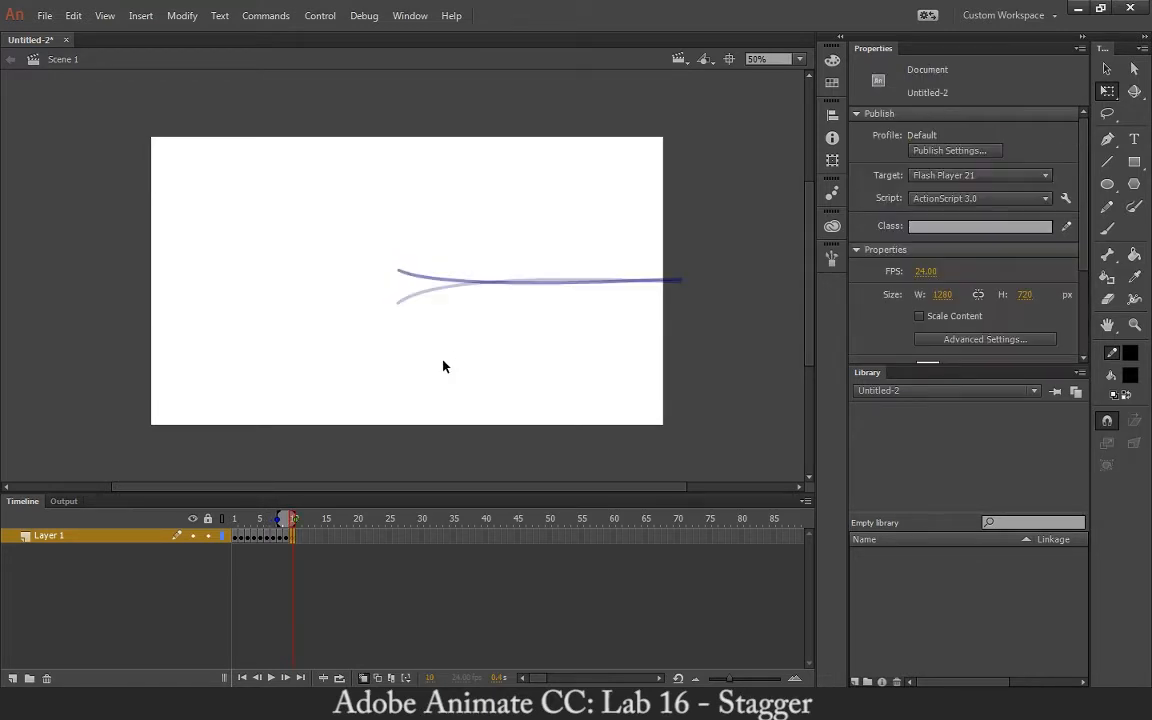
key("ctrl+shift+v")
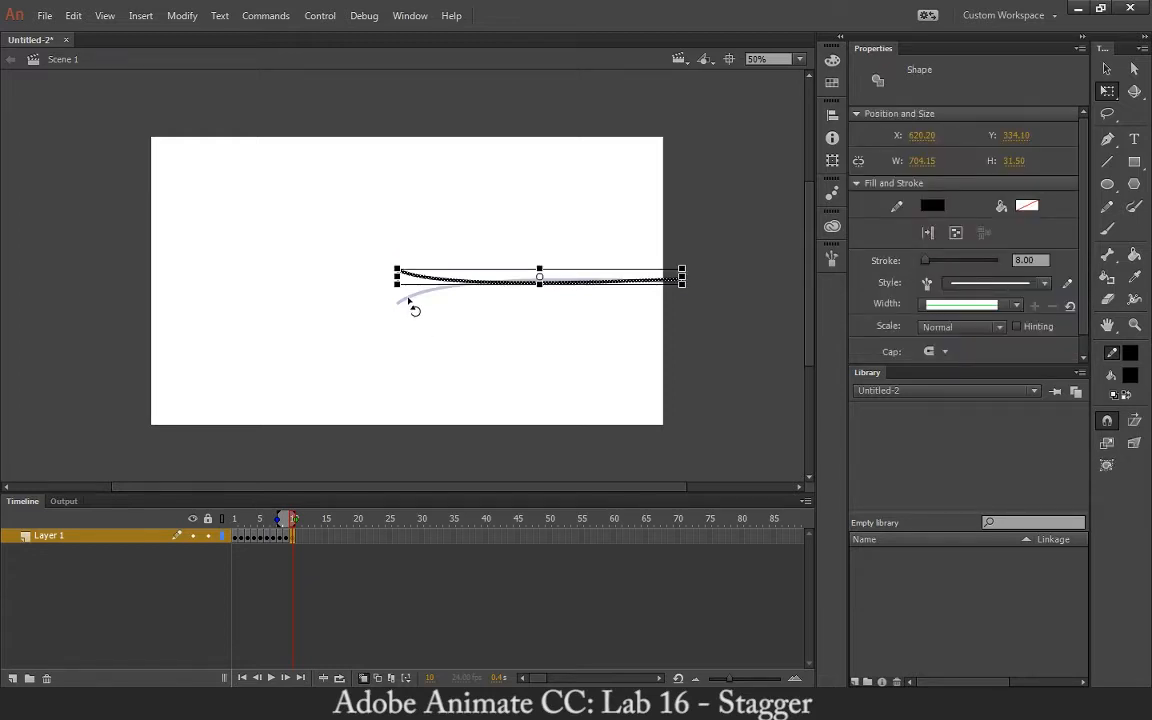
Flip the frame 10 curve vertically and move it down to Y 362.10 to line up with the frame 9 curve.
left_click(183, 16)
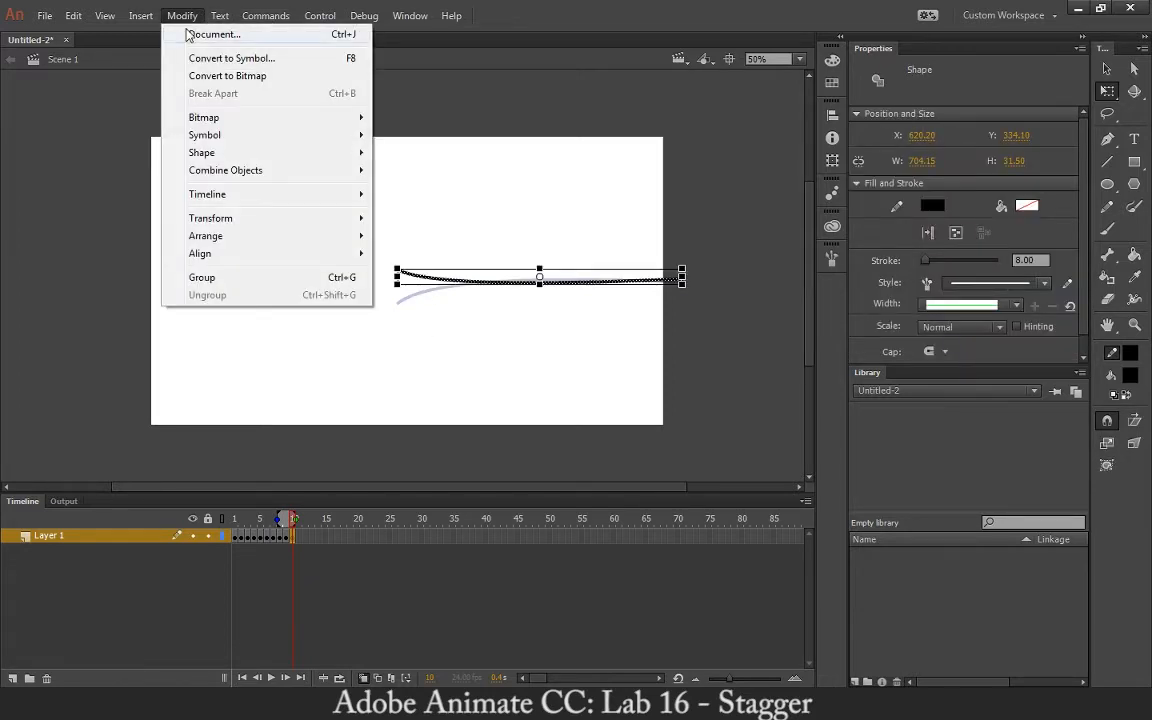
mouse_move(233, 216)
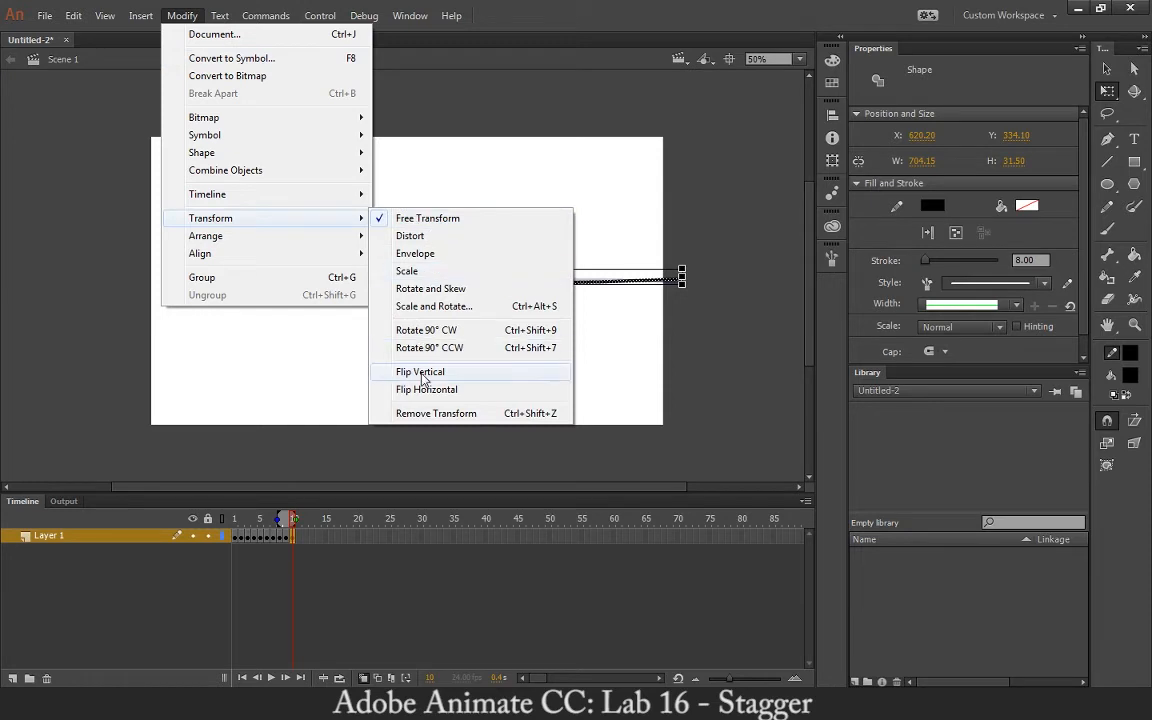
left_click(417, 442)
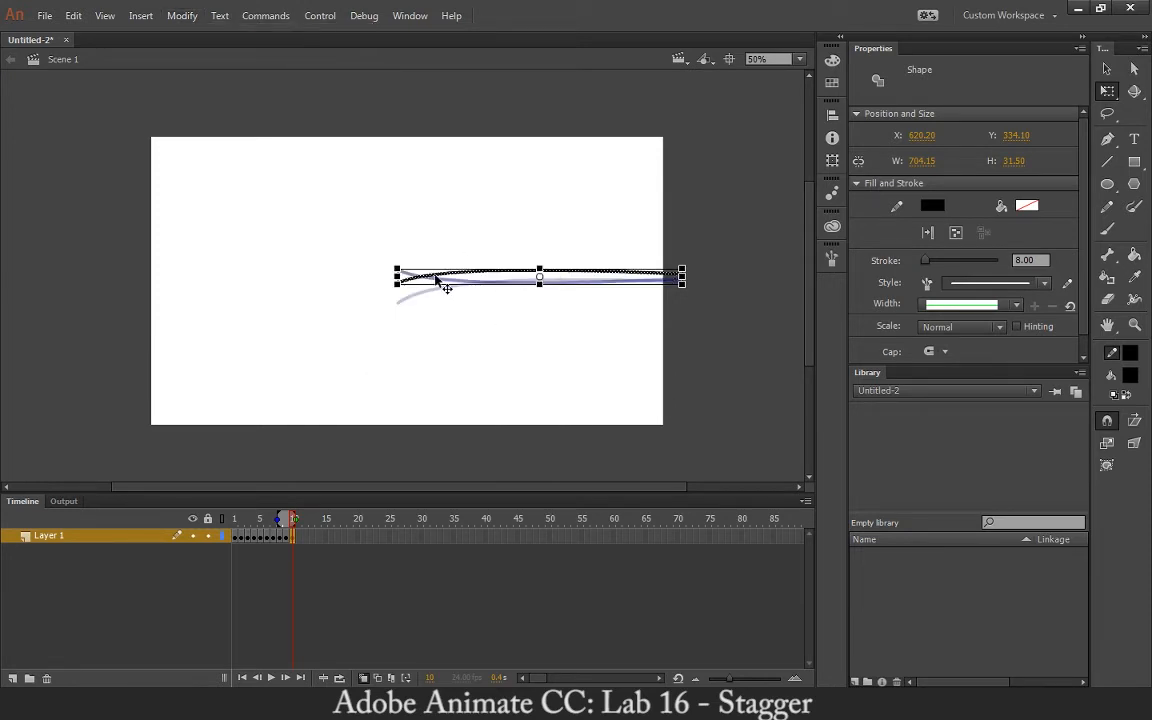
left_click_drag(437, 279, 436, 288)
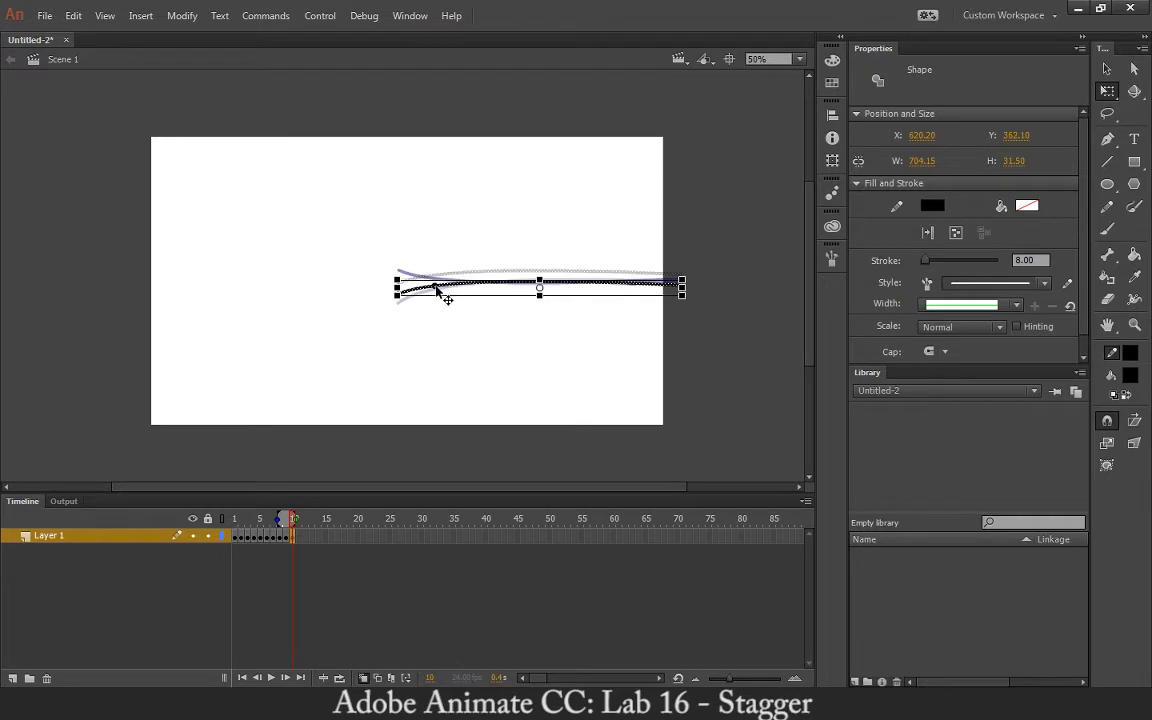
left_click(600, 226)
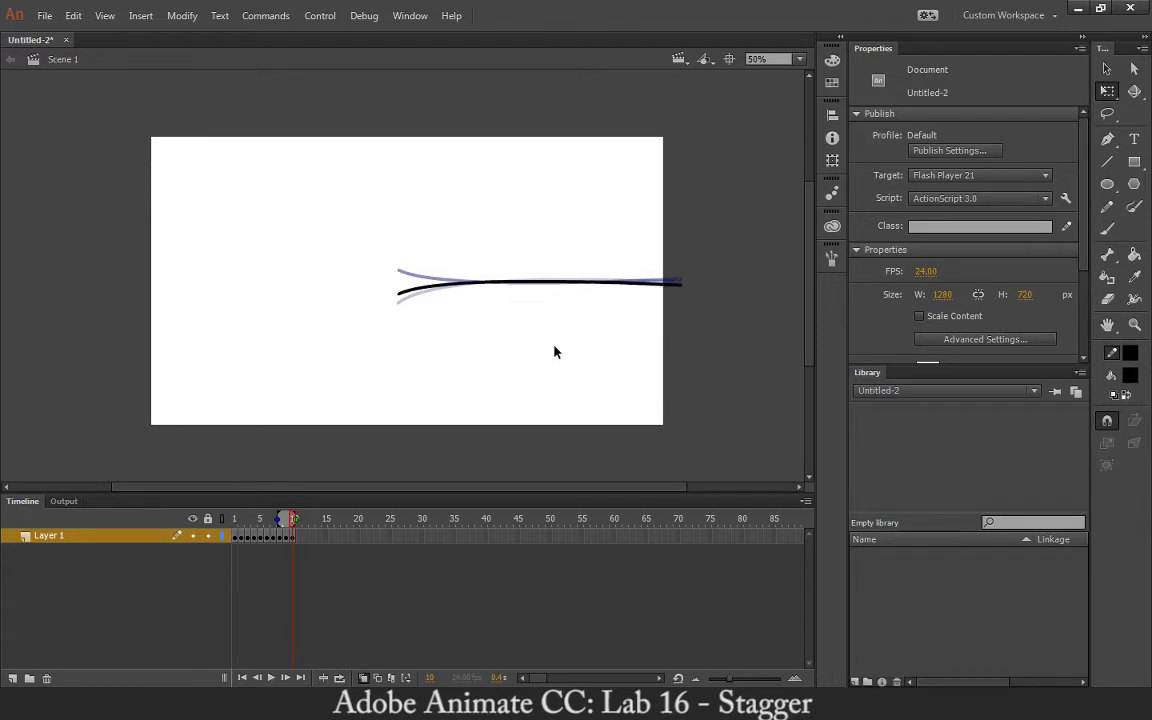
Add a blank keyframe at frame 11 and draw a straight horizontal line about 702 px long through the middle of the onion-skinned curves.
key("F7")
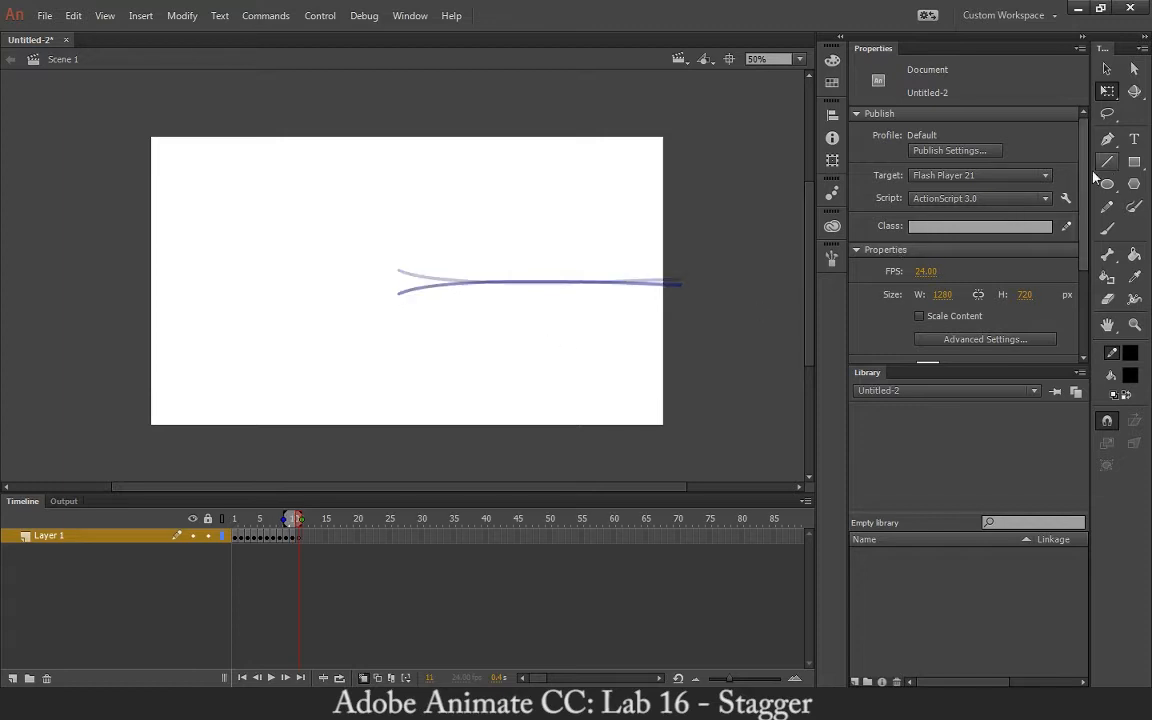
key("n")
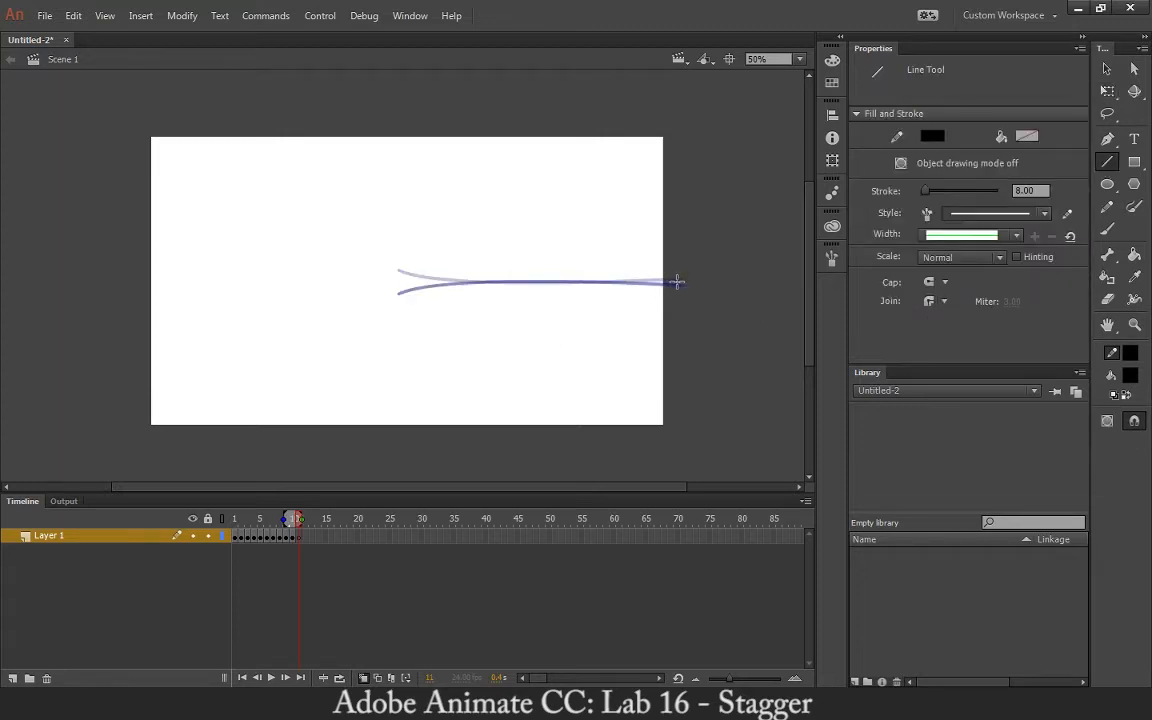
left_click_drag(678, 282, 396, 282)
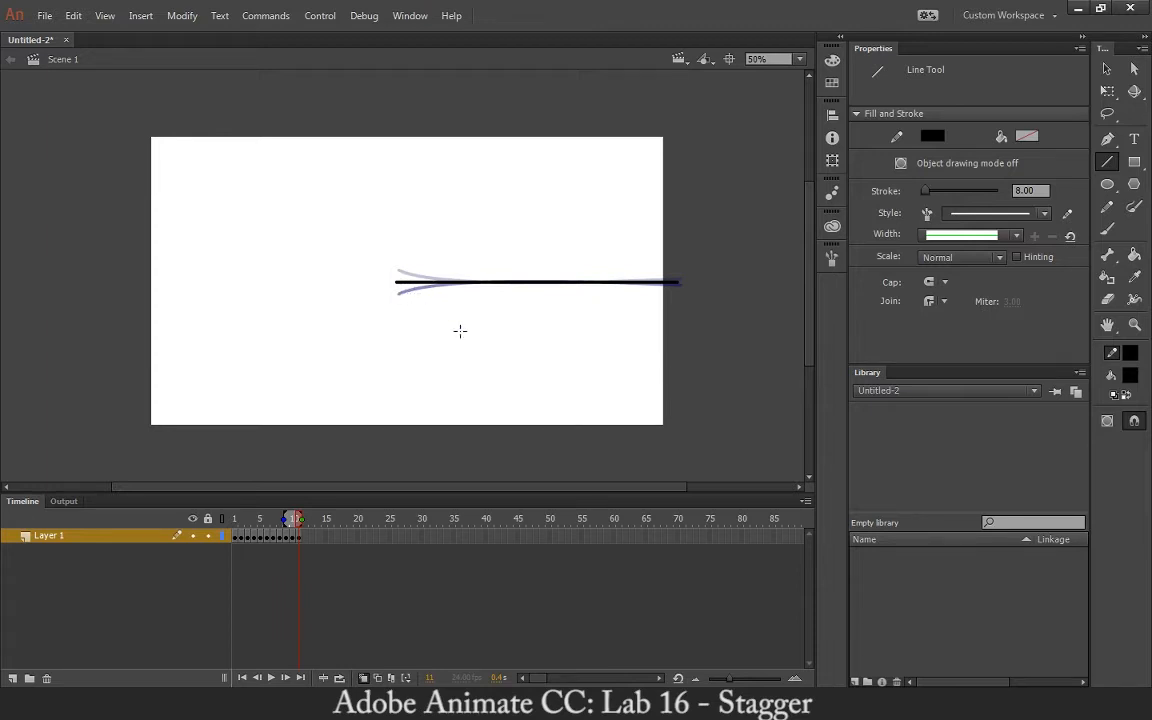
Extend the straight line's hold by inserting a frame at frame 20 of Layer 1.
key("v")
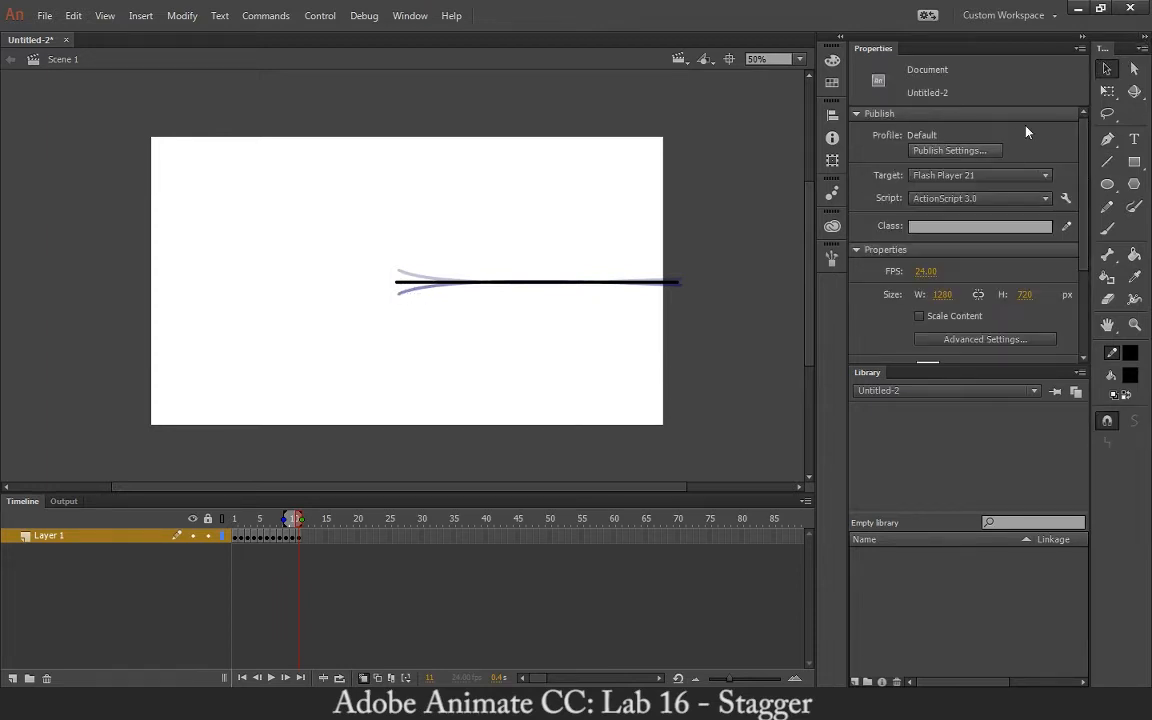
right_click(357, 537)
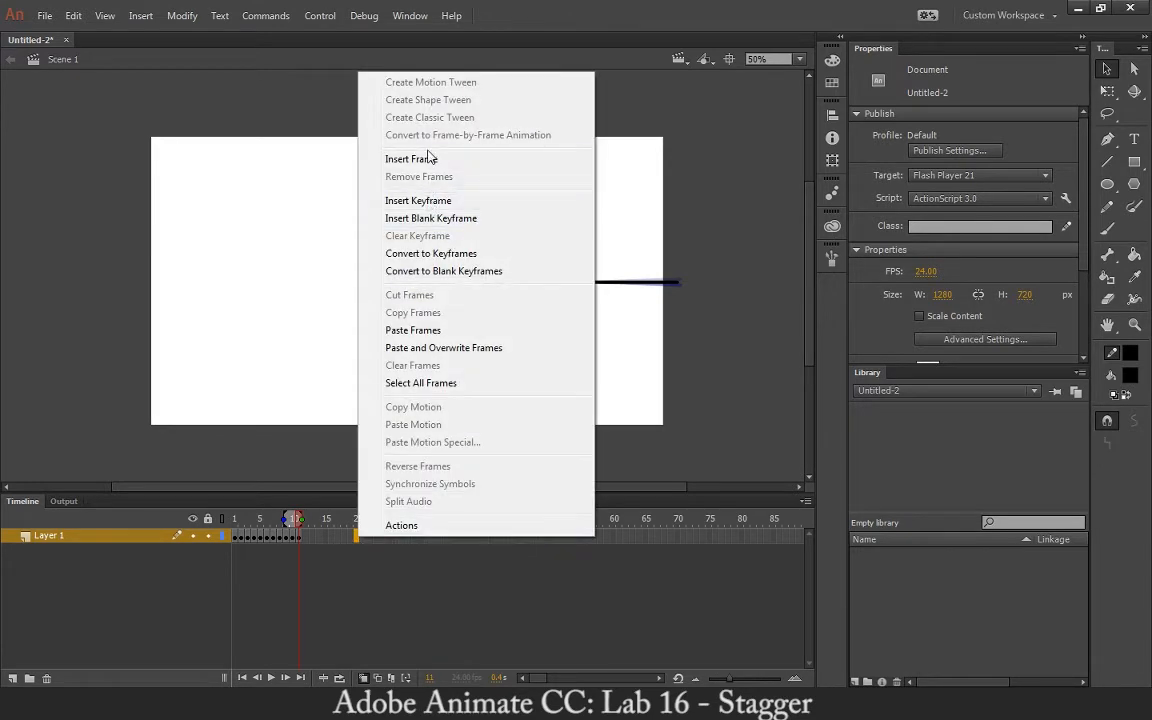
left_click(428, 158)
Test the movie to review the complete stagger animation, close the preview and deselect the line.
key("ctrl+Return")
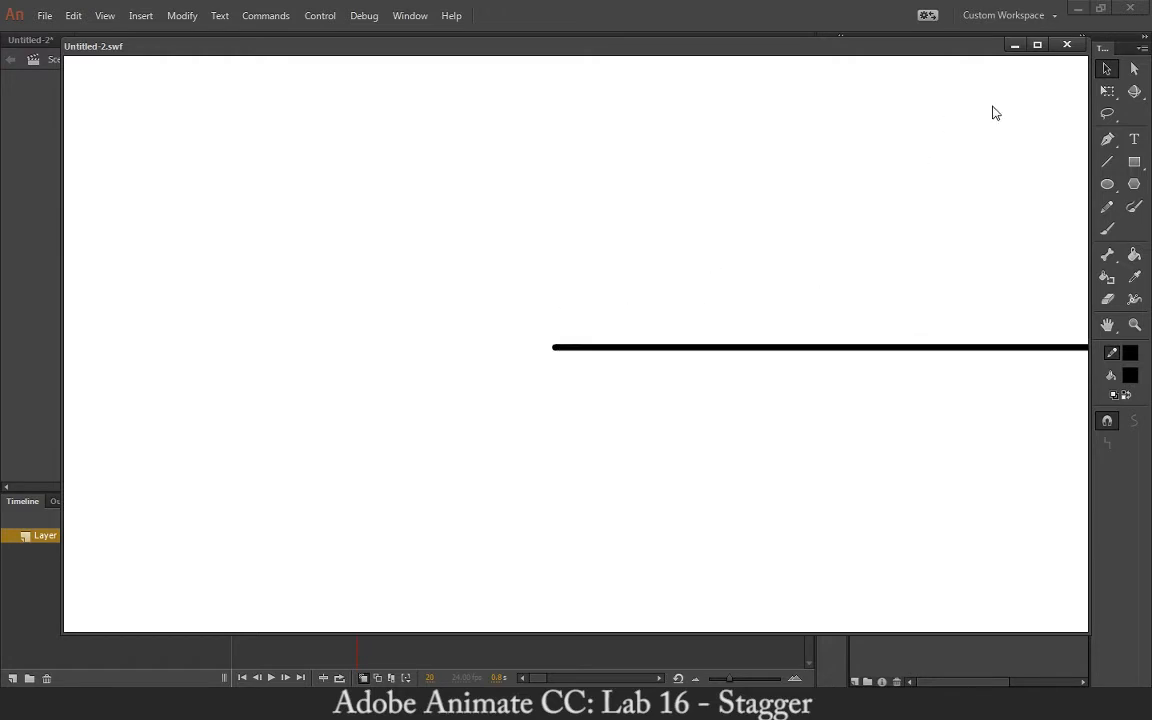
left_click(1066, 45)
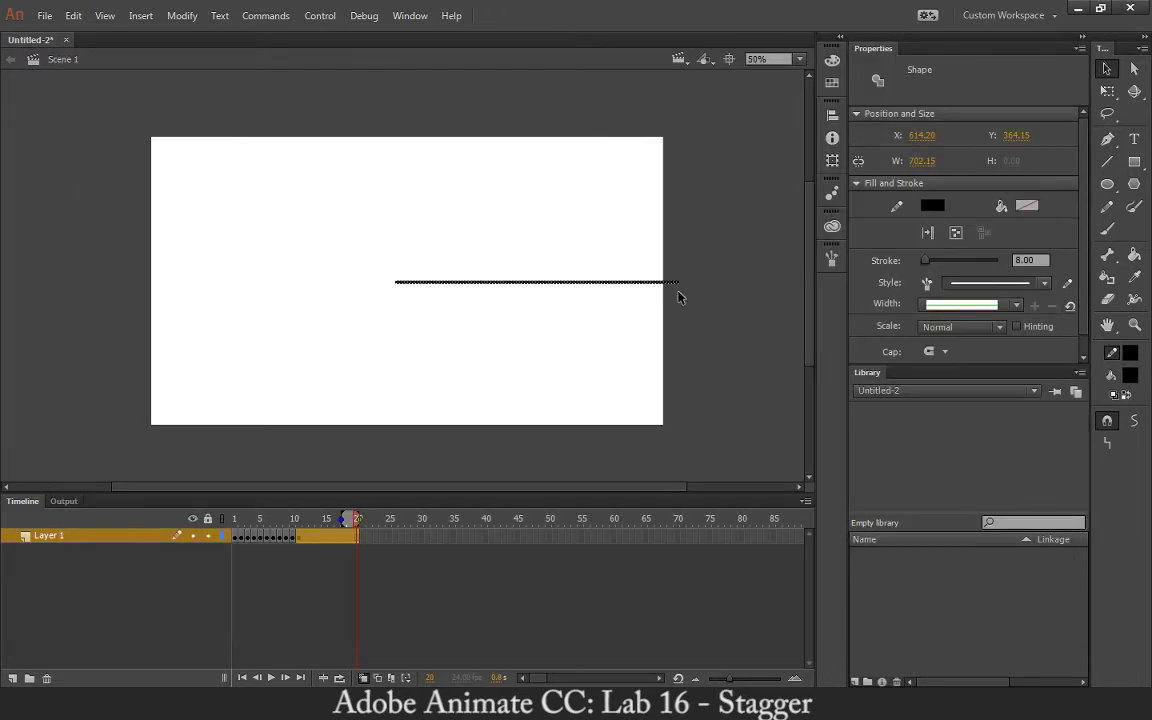
left_click(699, 317)
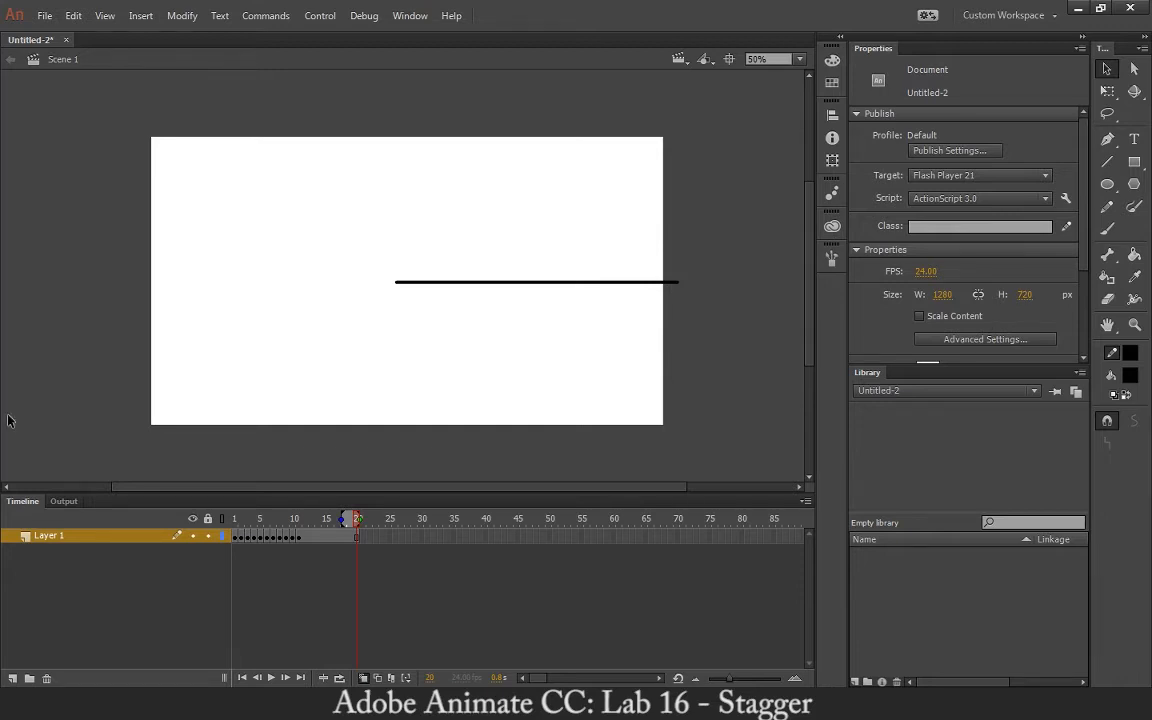
Rename Layer 1 as "Stagger with Tools".
left_click(59, 537)
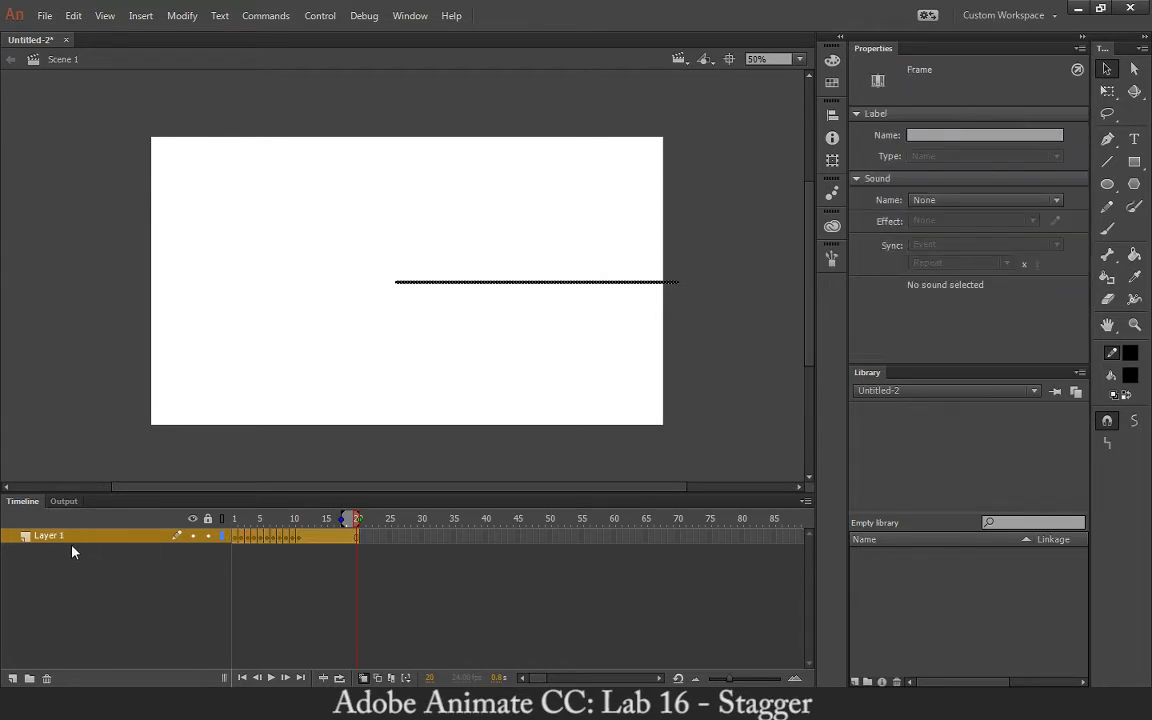
double_click(60, 538)
type("Stagg")
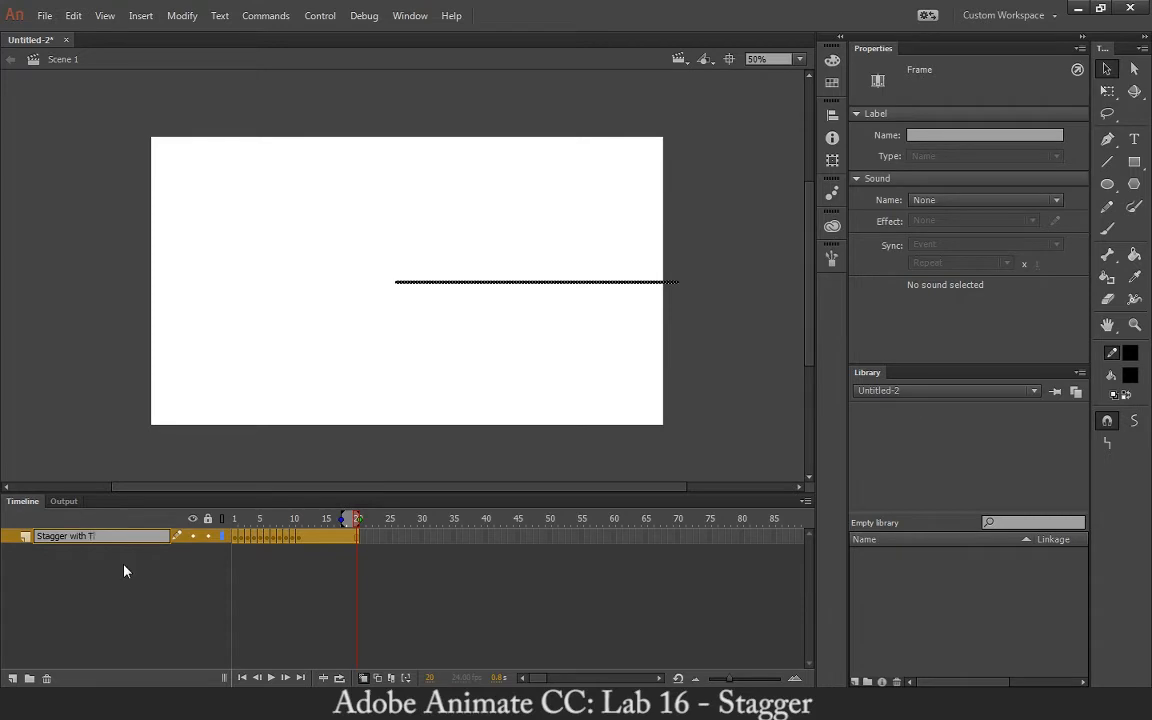
key("Return")
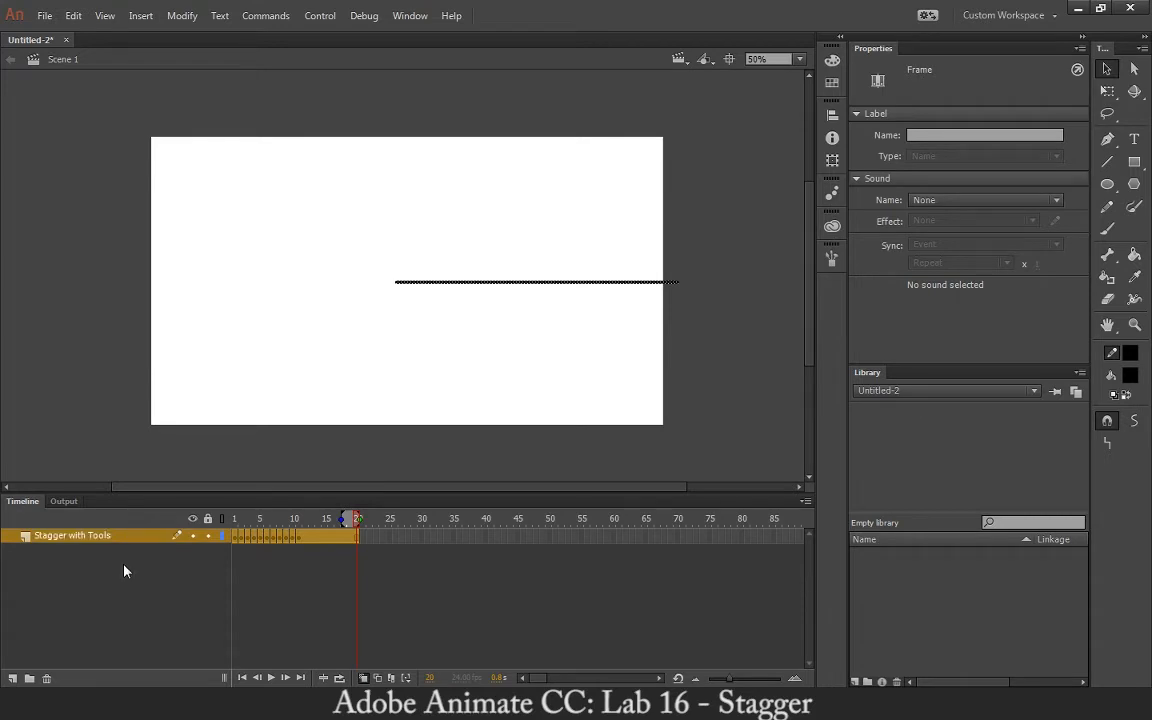
Add a new layer above the stagger layer and name it "Stagger Frame by Frame".
left_click(12, 678)
double_click(50, 537)
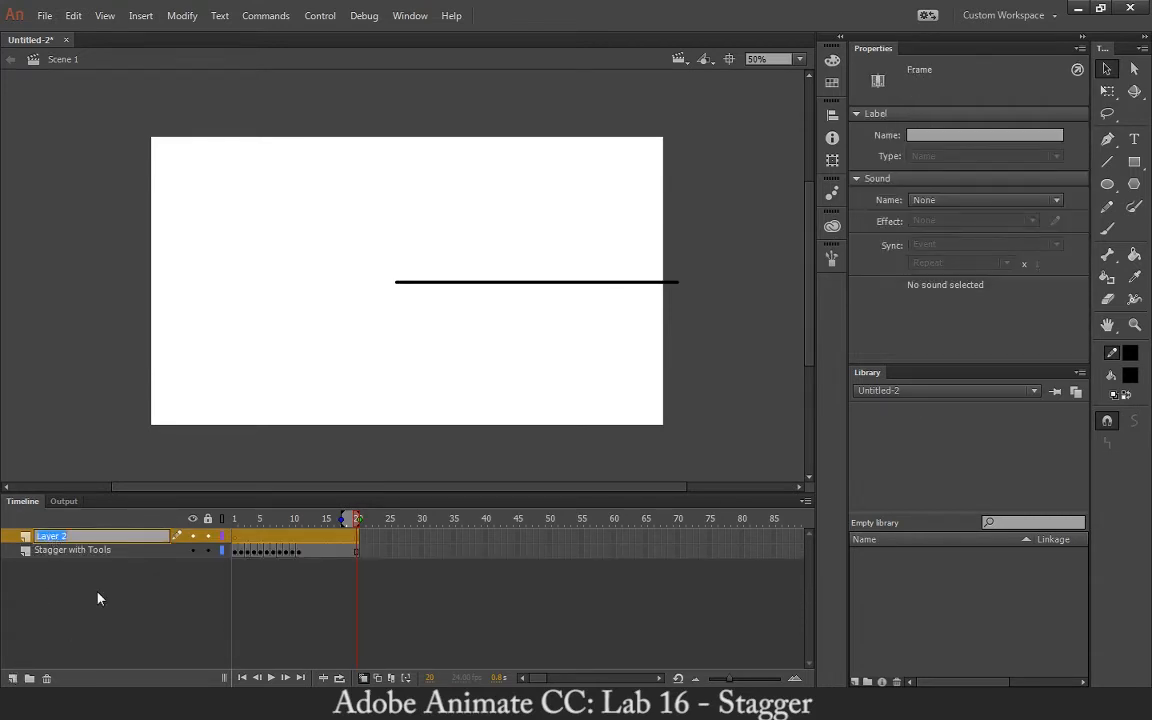
type("Frame")
key("BackSpace")
key("BackSpace")
key("BackSpace")
key("BackSpace")
key("BackSpace")
type("Stagger Frame by Frame")
key("Return")
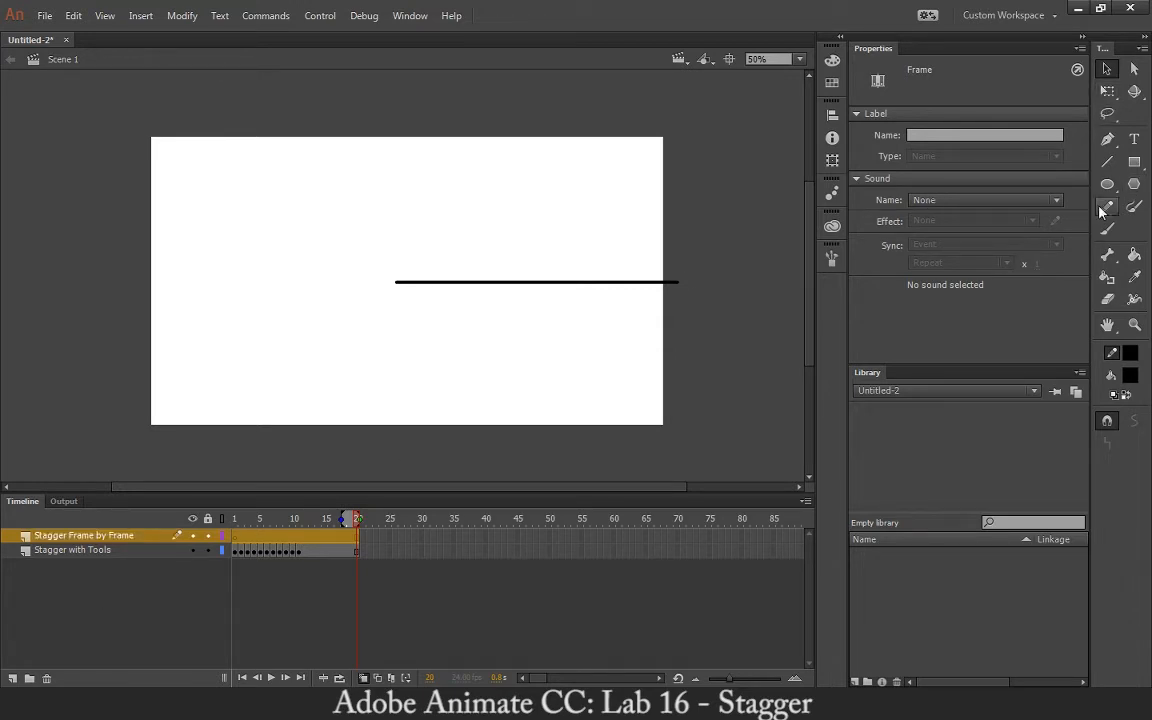
Brush a line with its right end curving upward in frame 1 of the Stagger Frame by Frame layer.
key("b")
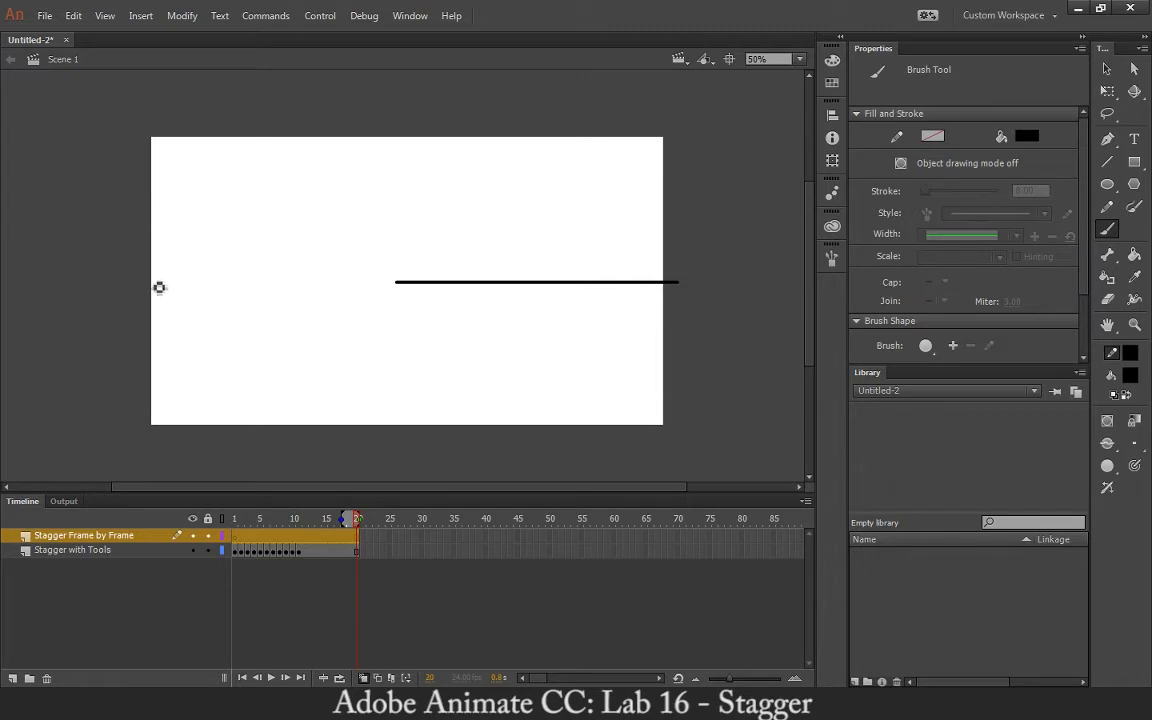
left_click(238, 519)
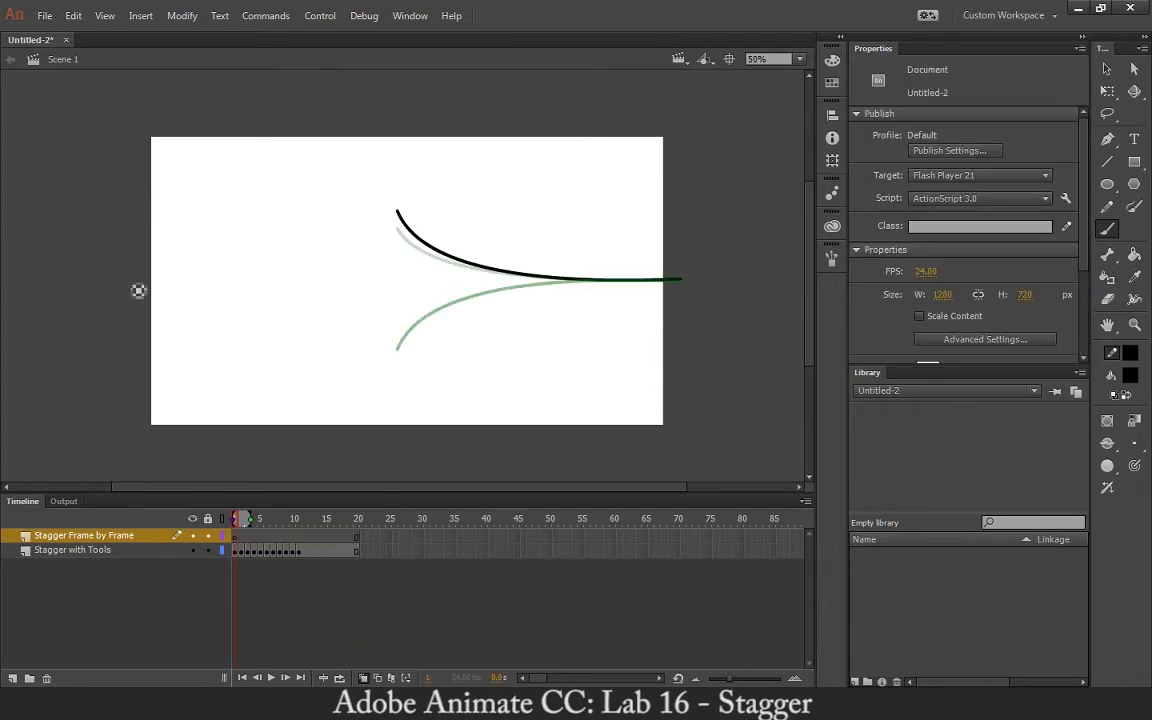
left_click_drag(129, 284, 267, 284)
key("ctrl+z")
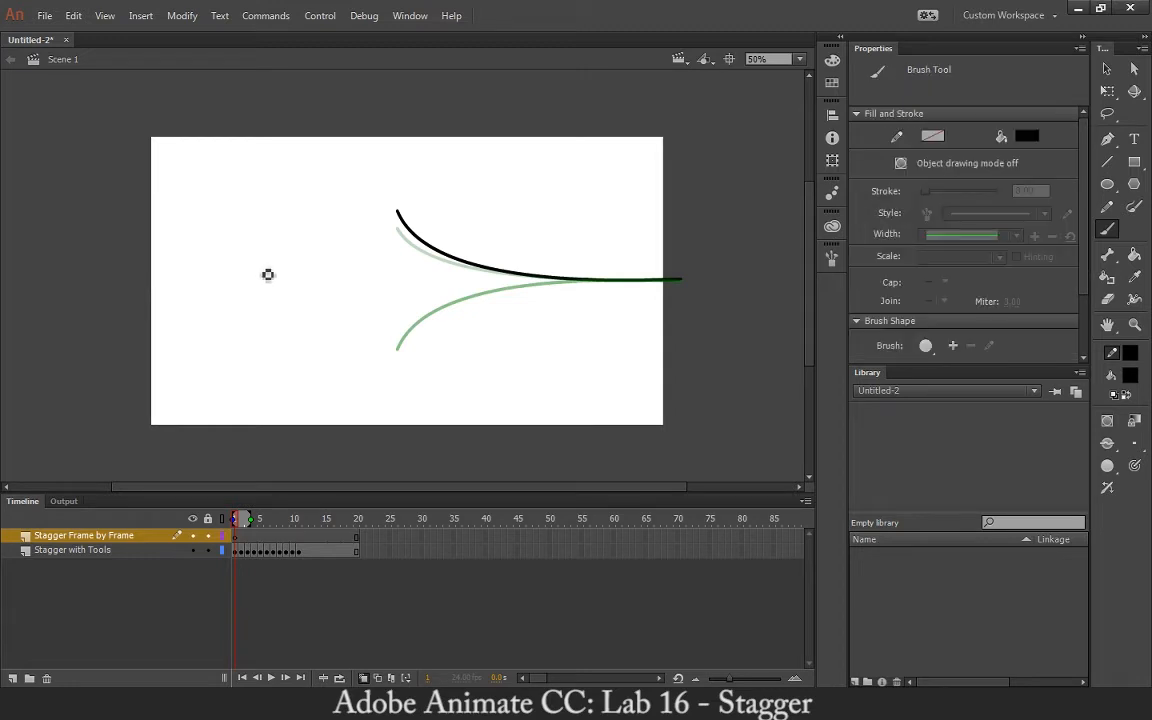
mouse_move(146, 292)
left_mouse_down()
mouse_move(250, 289)
mouse_move(340, 251)
left_mouse_up()
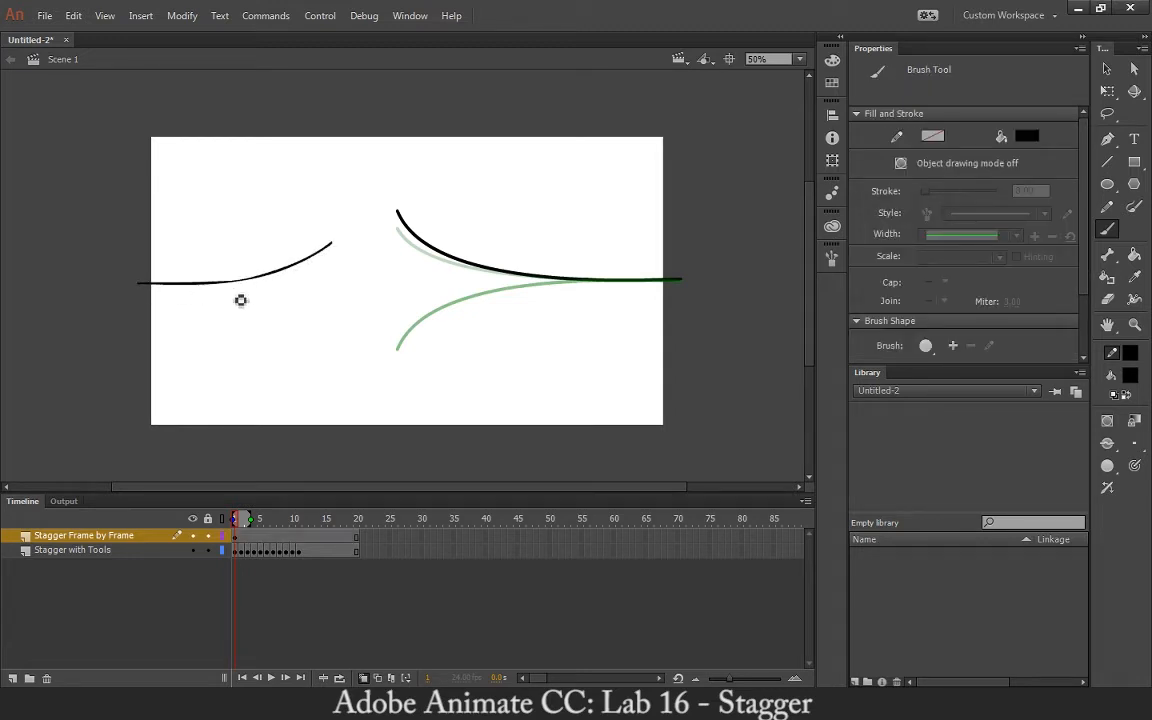
Add blank keyframes at frames 2 to 4 and brush the line in each, its free end bent down, up and down.
key("F7")
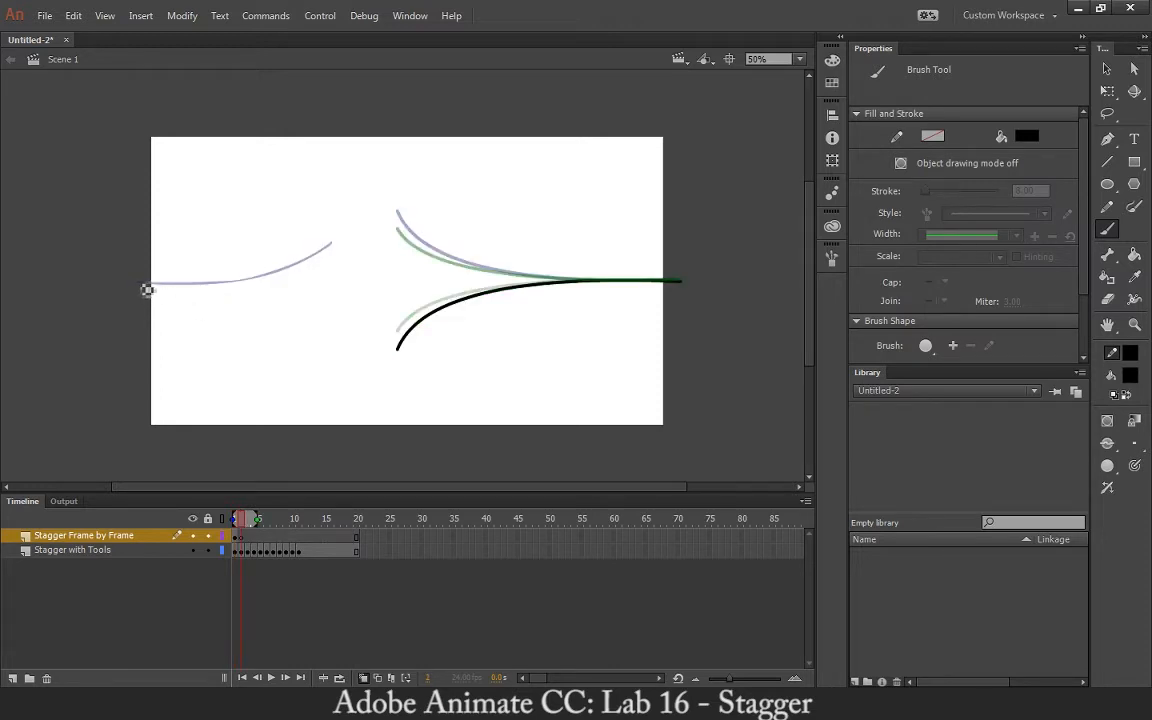
mouse_move(147, 290)
left_mouse_down()
mouse_move(265, 296)
mouse_move(332, 321)
left_mouse_up()
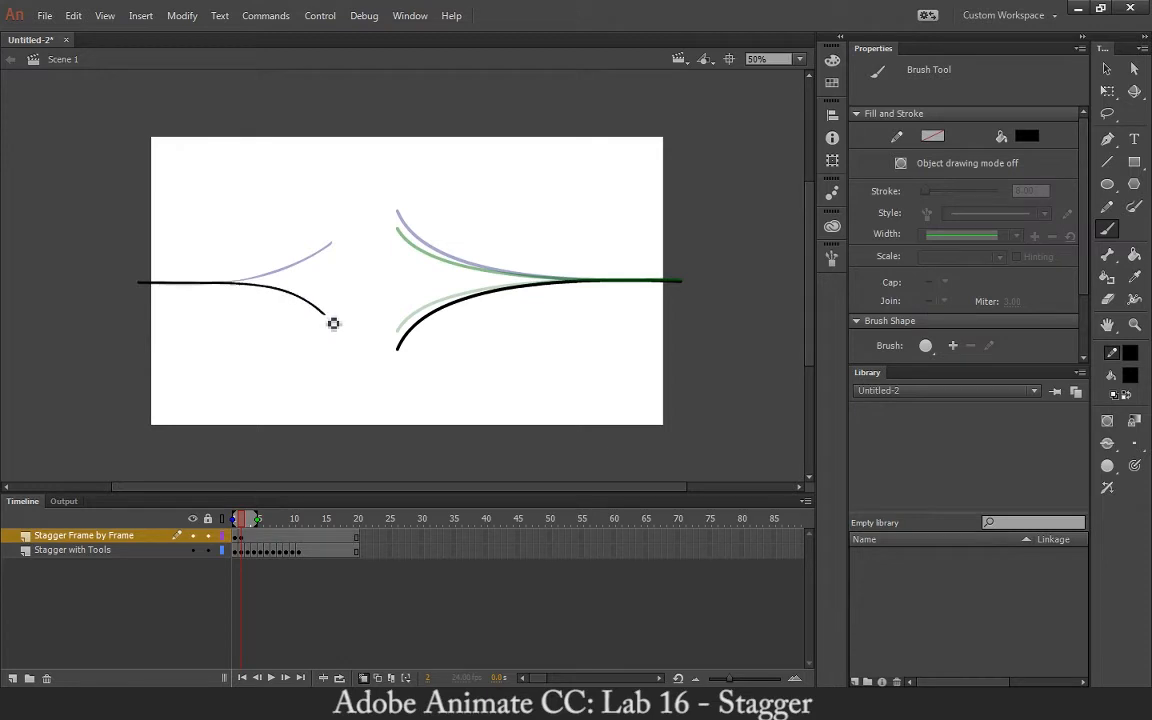
key("F7")
mouse_move(147, 293)
left_mouse_down()
mouse_move(249, 291)
mouse_move(314, 267)
mouse_move(330, 248)
left_mouse_up()
key("F7")
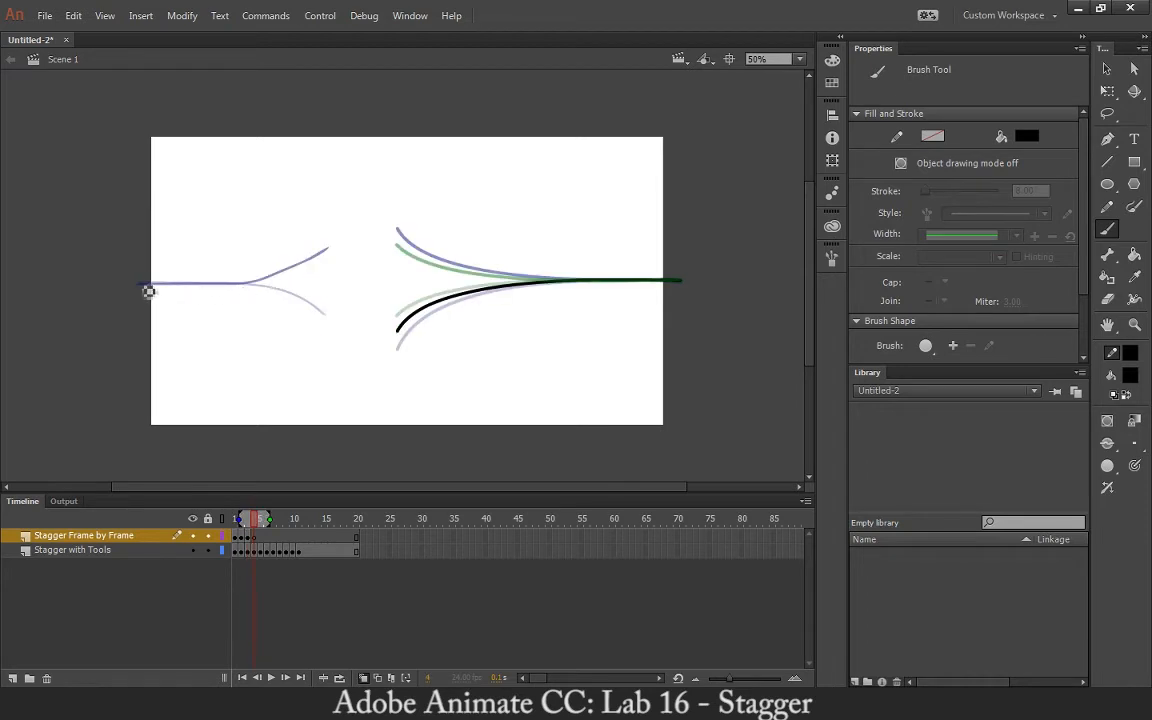
mouse_move(138, 288)
left_mouse_down()
mouse_move(261, 289)
mouse_move(330, 315)
left_mouse_up()
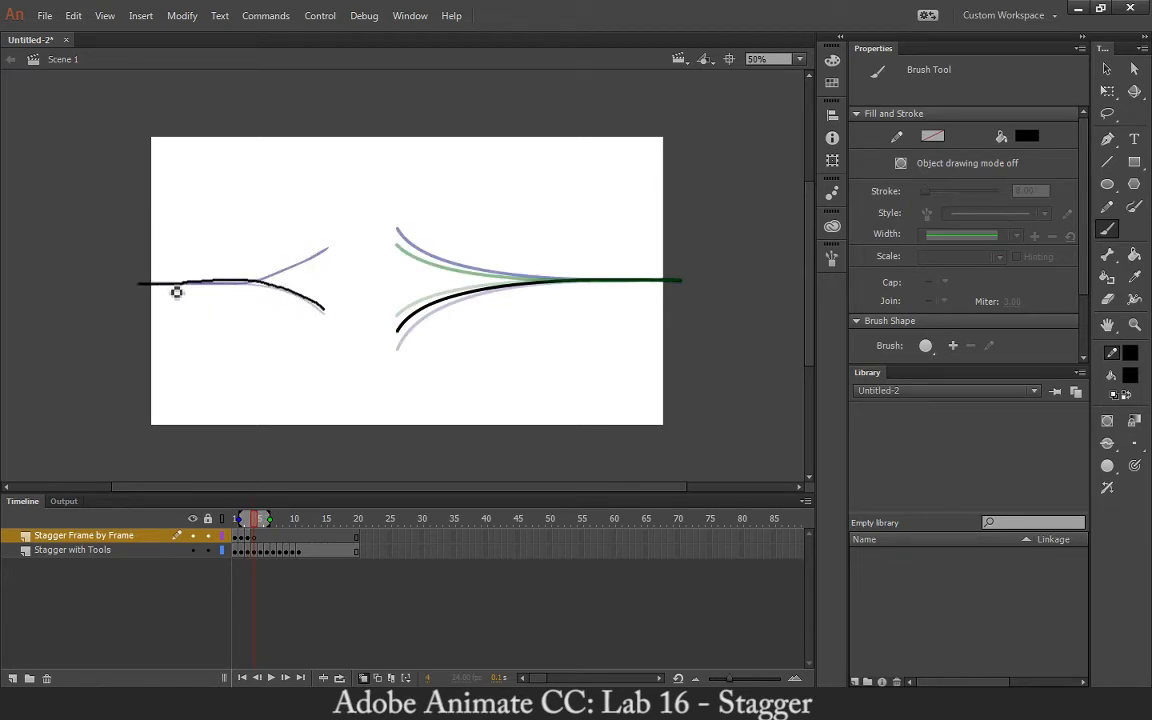
Add blank keyframes at frames 5 to 7 and brush the line bent up, down and up with decreasing bend.
key("F7")
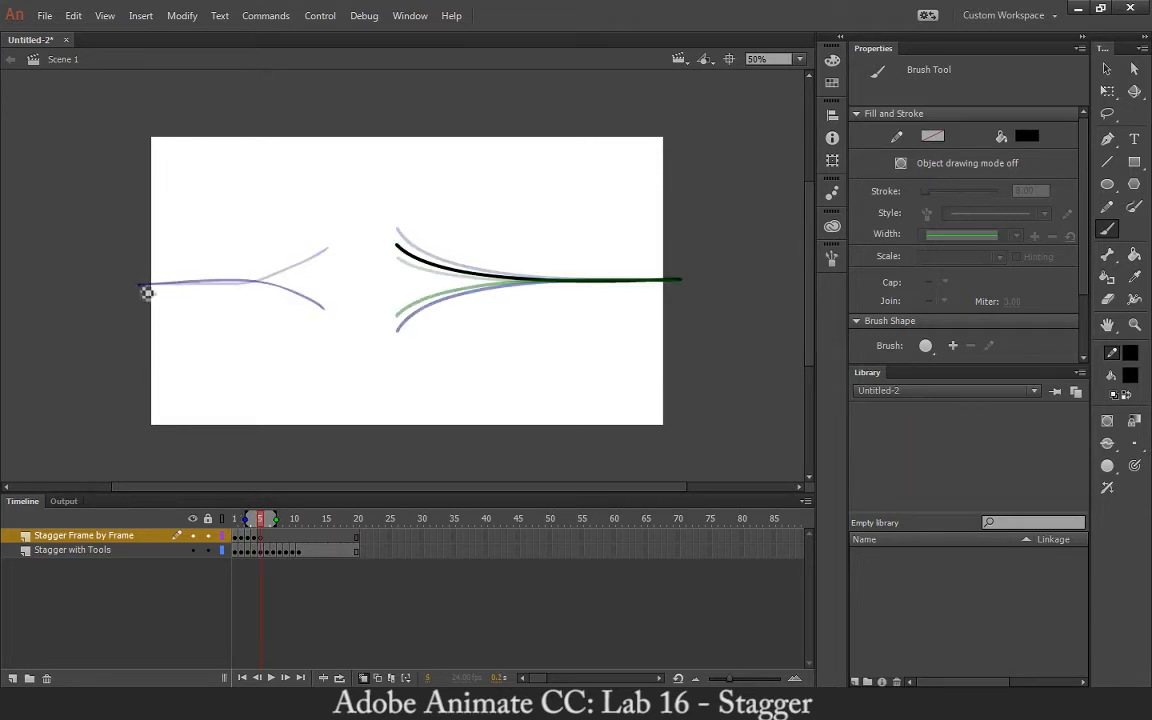
mouse_move(189, 292)
left_mouse_down()
mouse_move(255, 290)
mouse_move(334, 259)
left_mouse_up()
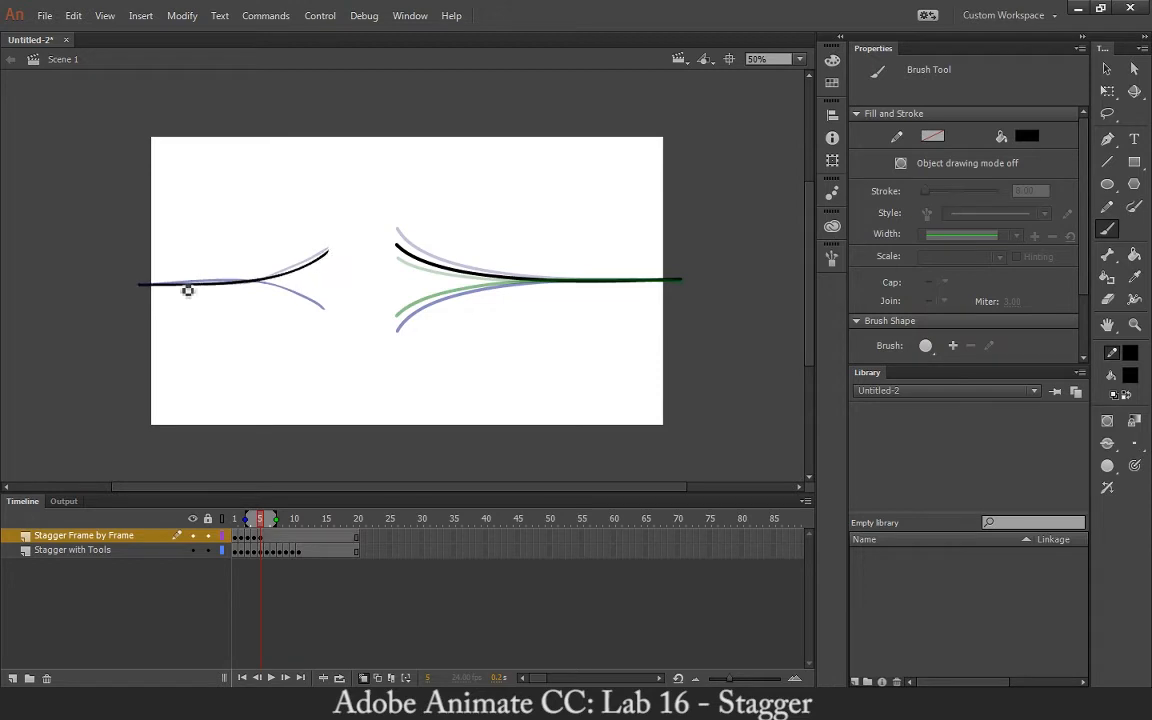
key("F7")
mouse_move(141, 285)
left_mouse_down()
mouse_move(260, 287)
mouse_move(334, 311)
left_mouse_up()
key("F7")
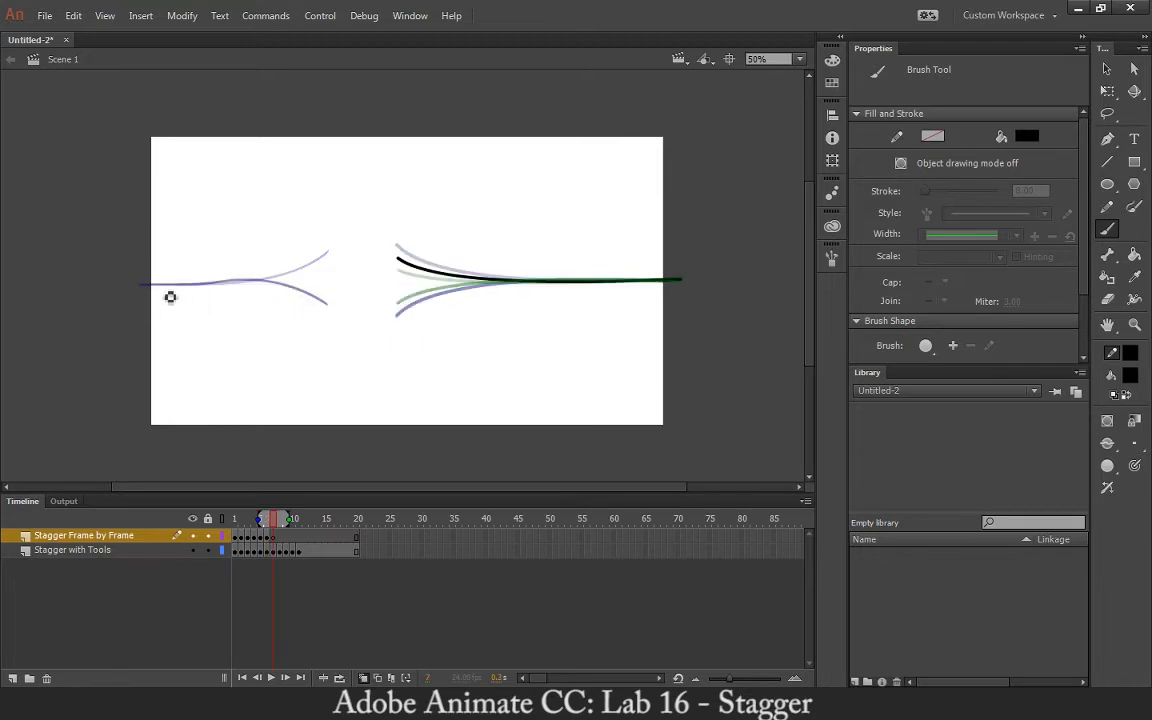
mouse_move(147, 292)
left_mouse_down()
mouse_move(294, 287)
mouse_move(329, 265)
left_mouse_up()
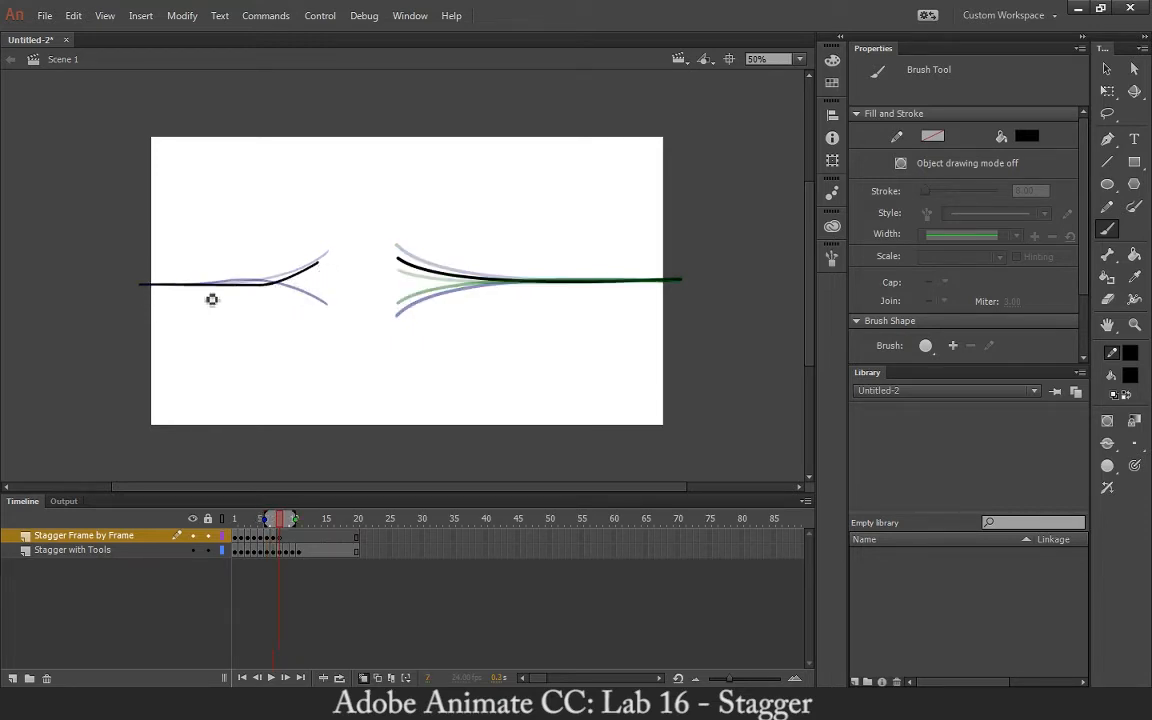
Add blank keyframes at frames 8 to 11 and brush ever smaller alternating bends, ending with a nearly straight line in frame 11.
key("F7")
mouse_move(141, 290)
left_mouse_down()
mouse_move(293, 288)
mouse_move(319, 303)
left_mouse_up()
key("F7")
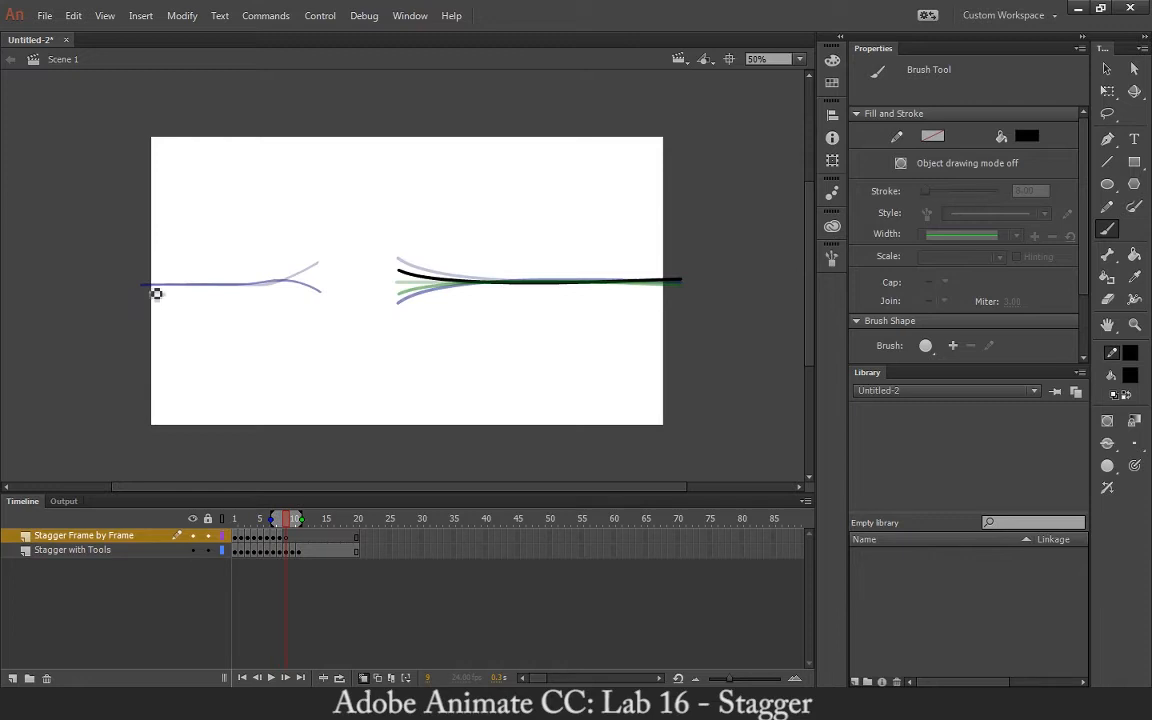
left_click_drag(150, 294, 322, 282)
key("F7")
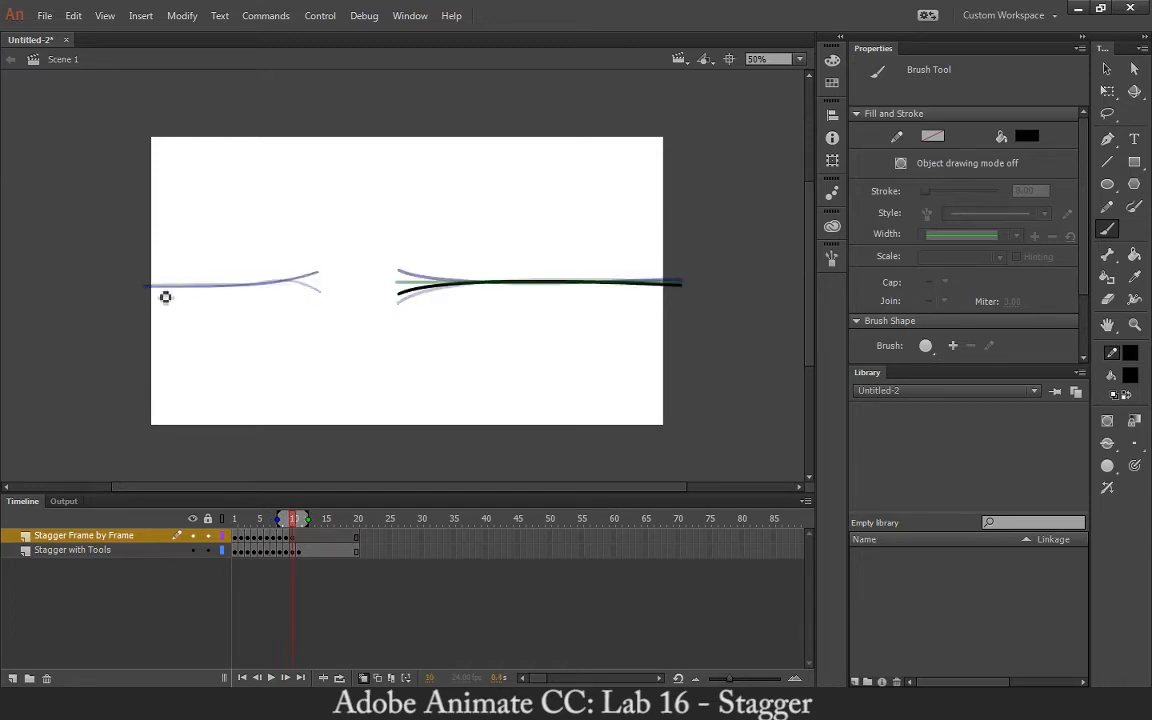
left_click_drag(147, 297, 312, 288)
key("F7")
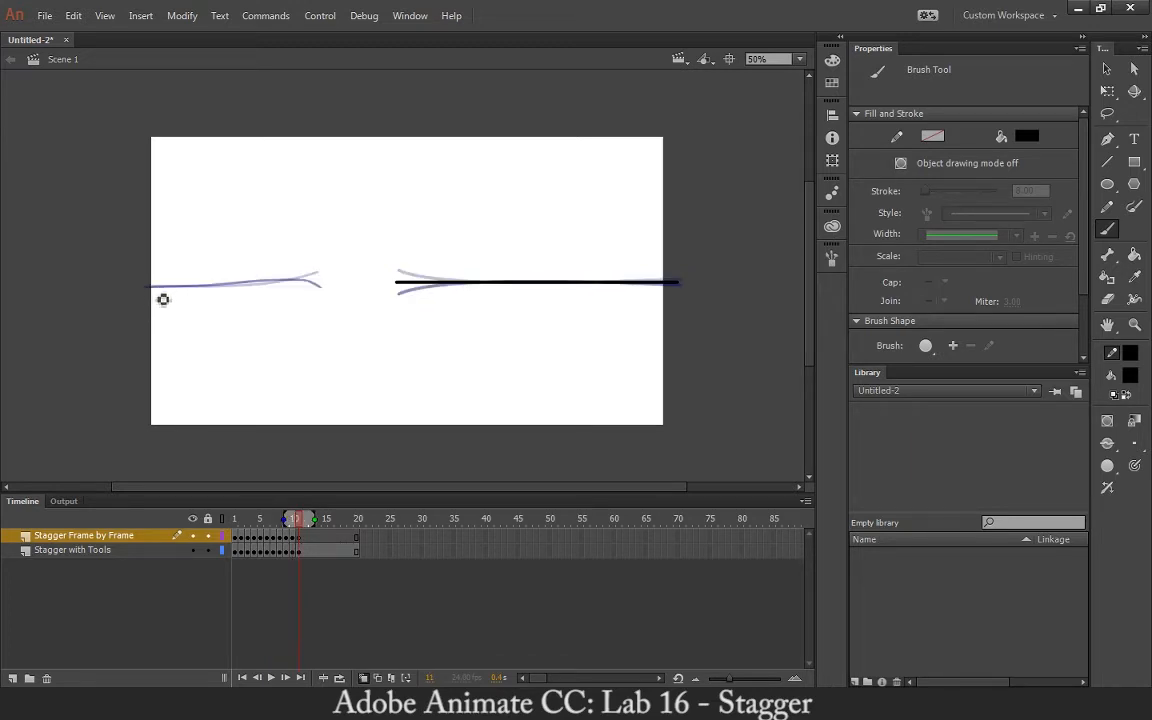
left_click_drag(154, 294, 328, 277)
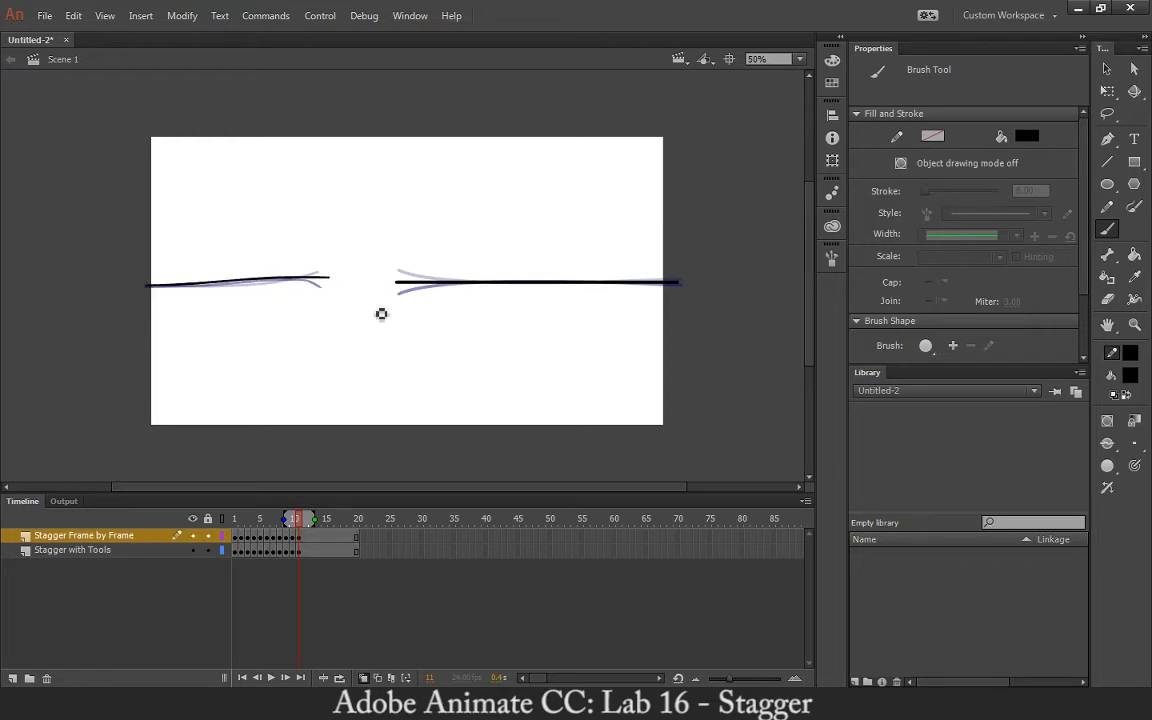
Test the movie to compare both stagger animations, and close the preview.
key("ctrl+Return")
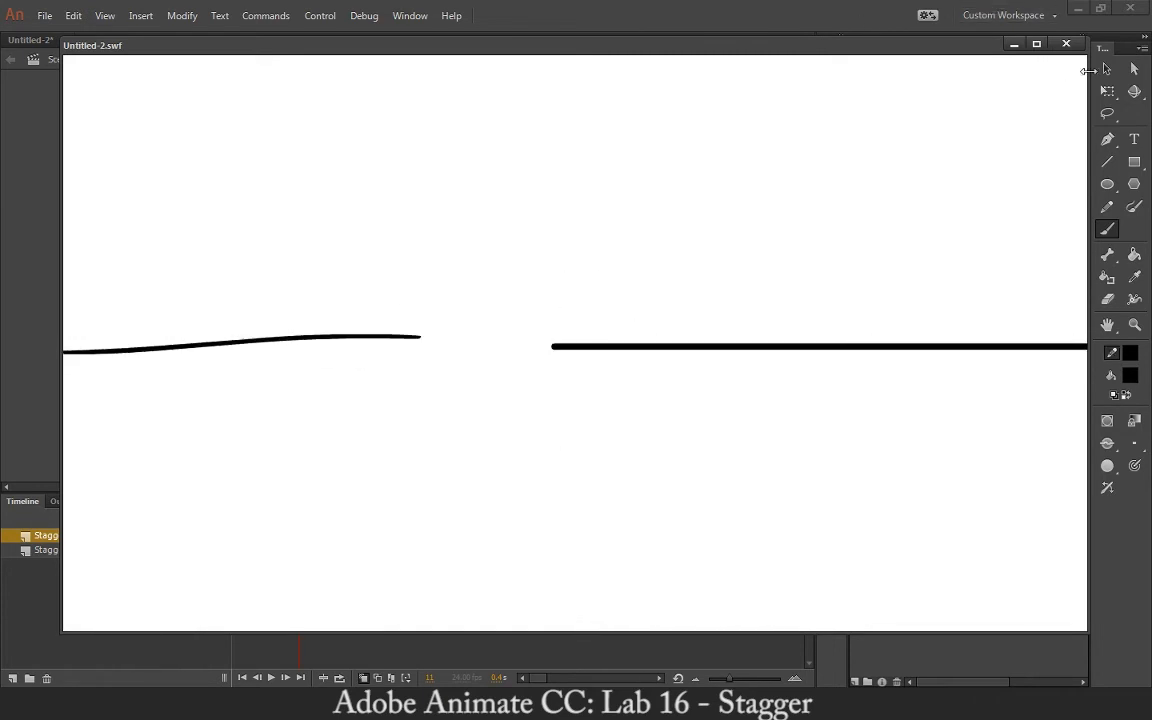
left_click(1066, 44)
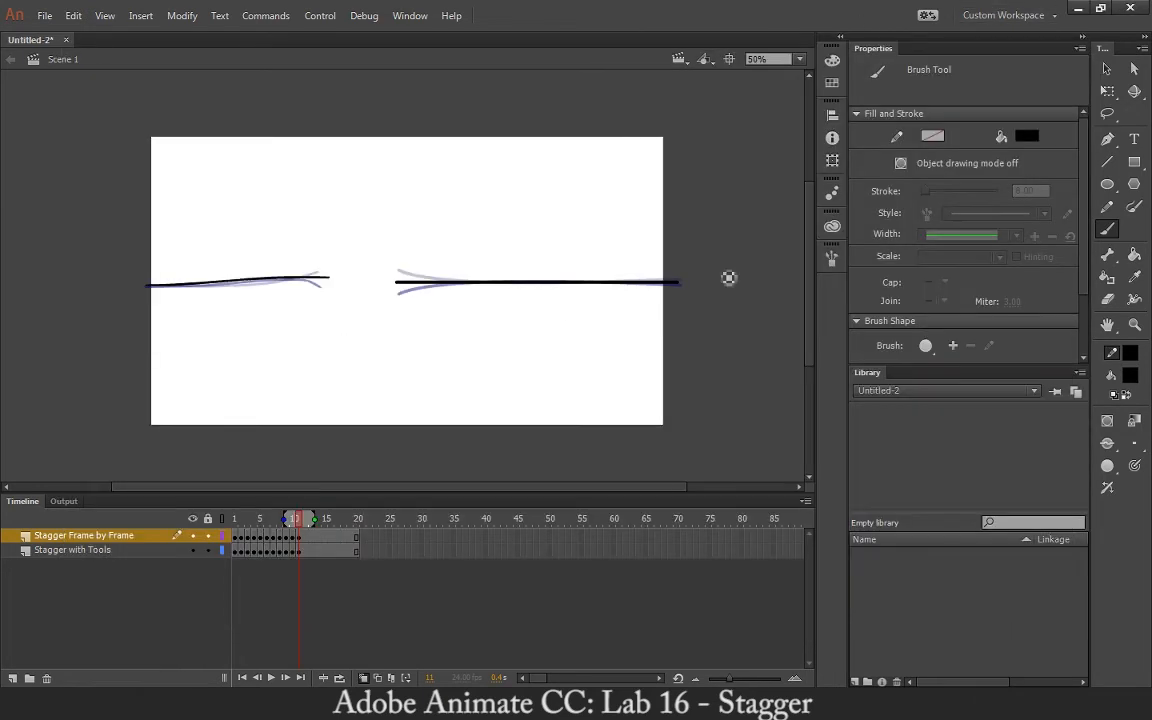
Add a new layer above the frame-by-frame layer and name it "Stagger Explanation".
left_click(1110, 162)
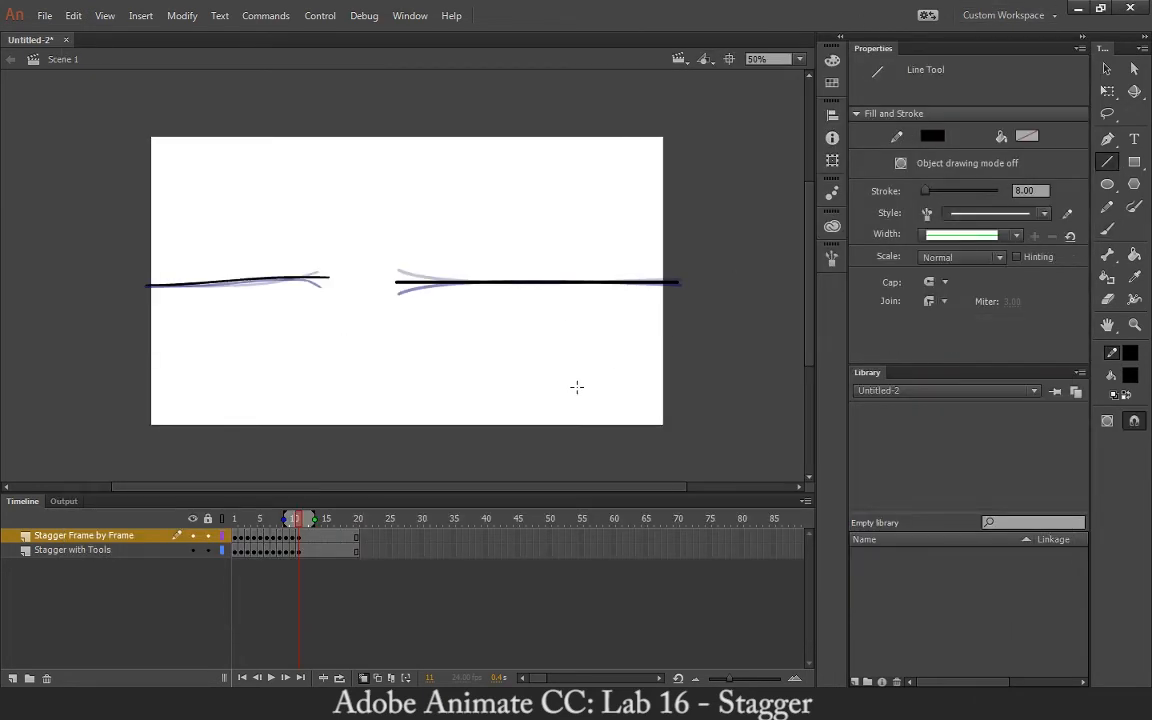
left_click(13, 677)
double_click(52, 536)
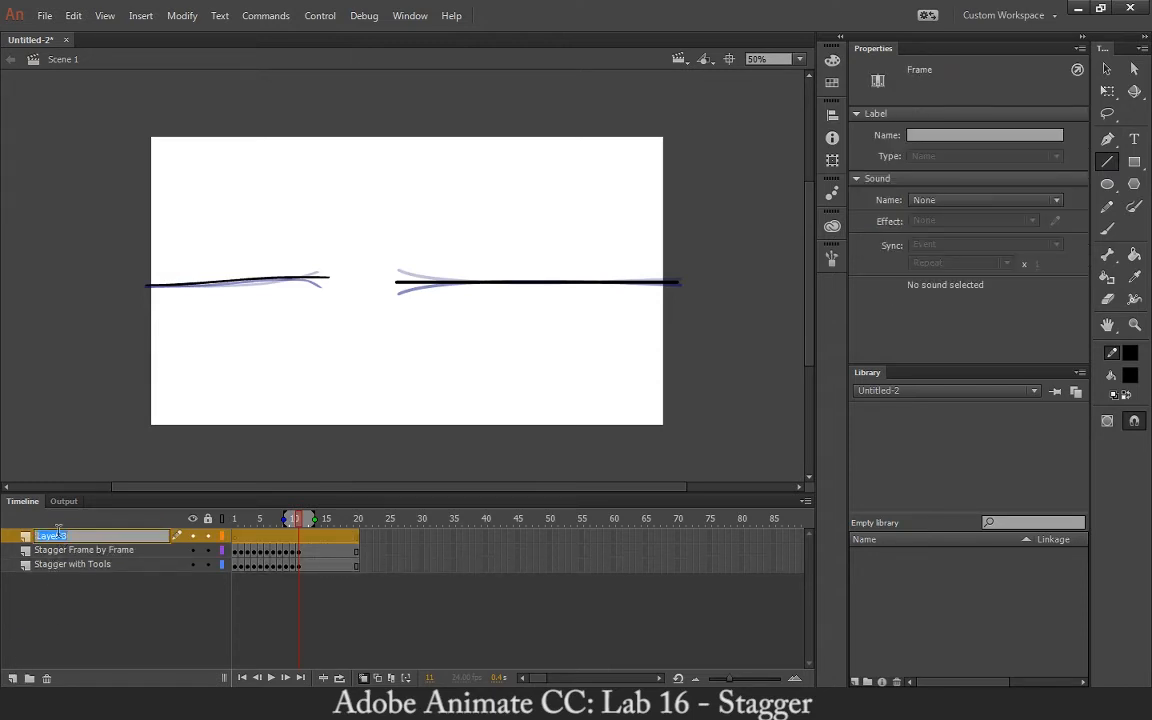
type("Stagger Explanation")
key("Return")
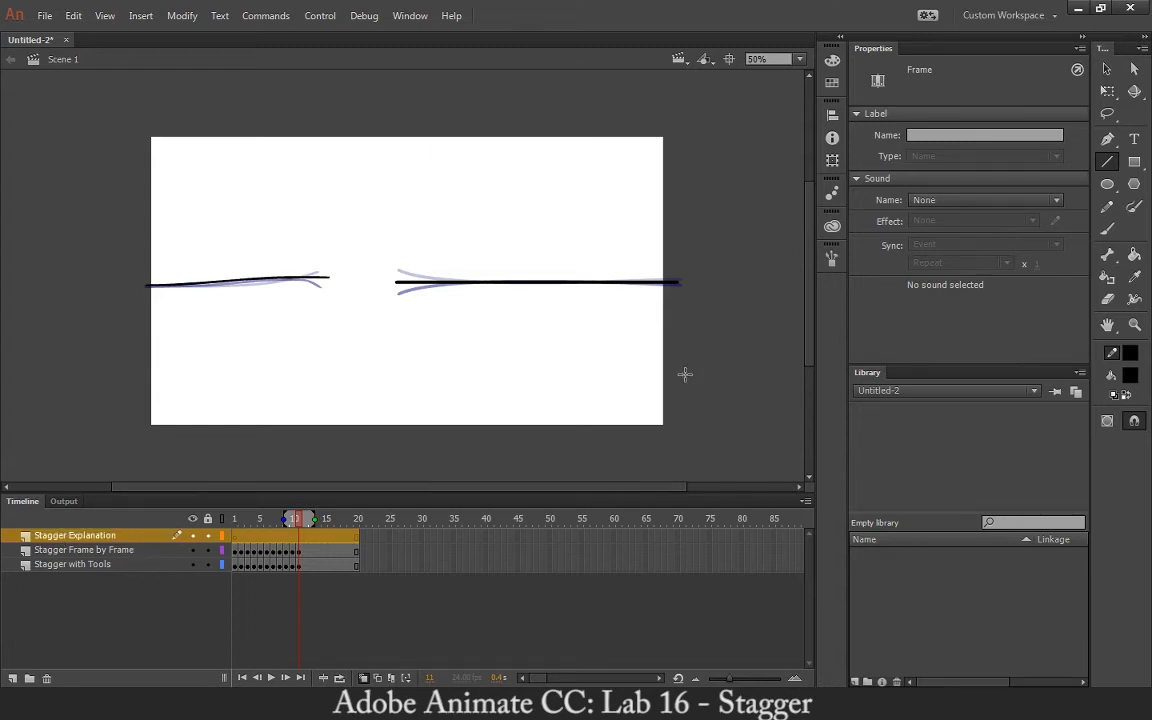
Draw a horizontal line below the existing right-hand line on the Stagger Explanation layer and shorten it from its left end.
mouse_move(686, 375)
left_mouse_down()
mouse_move(398, 375)
mouse_move(404, 341)
left_mouse_up()
key("v")
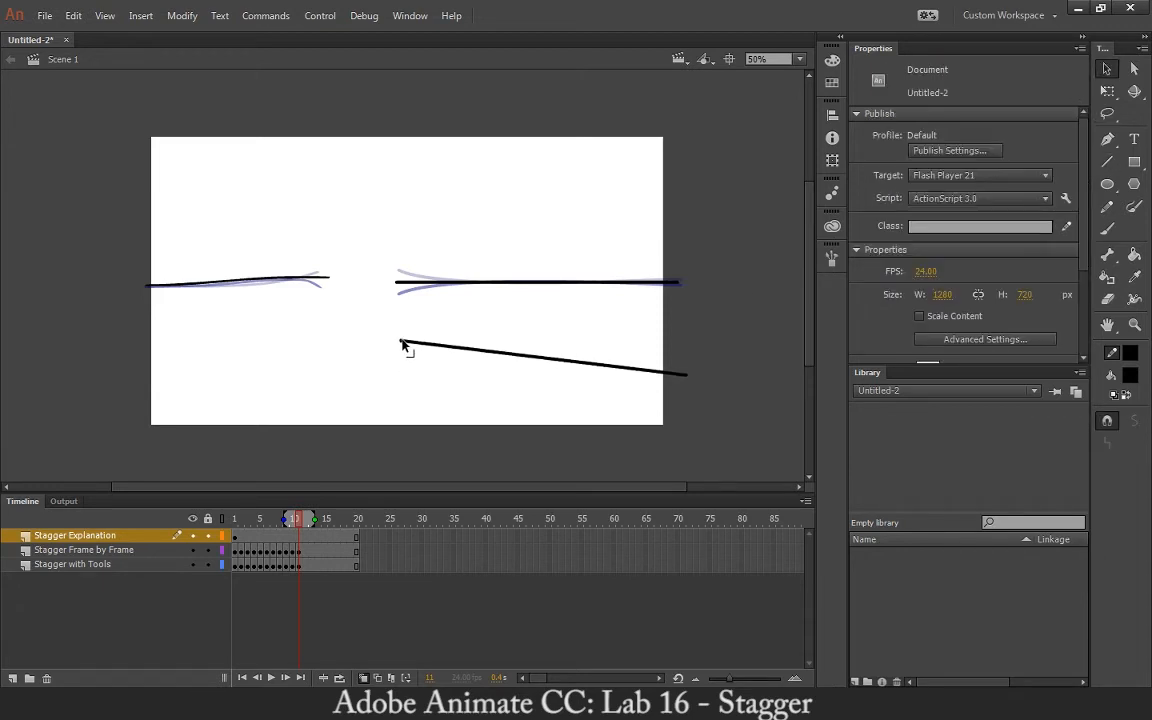
key("ctrl+z")
left_click_drag(500, 372, 502, 374)
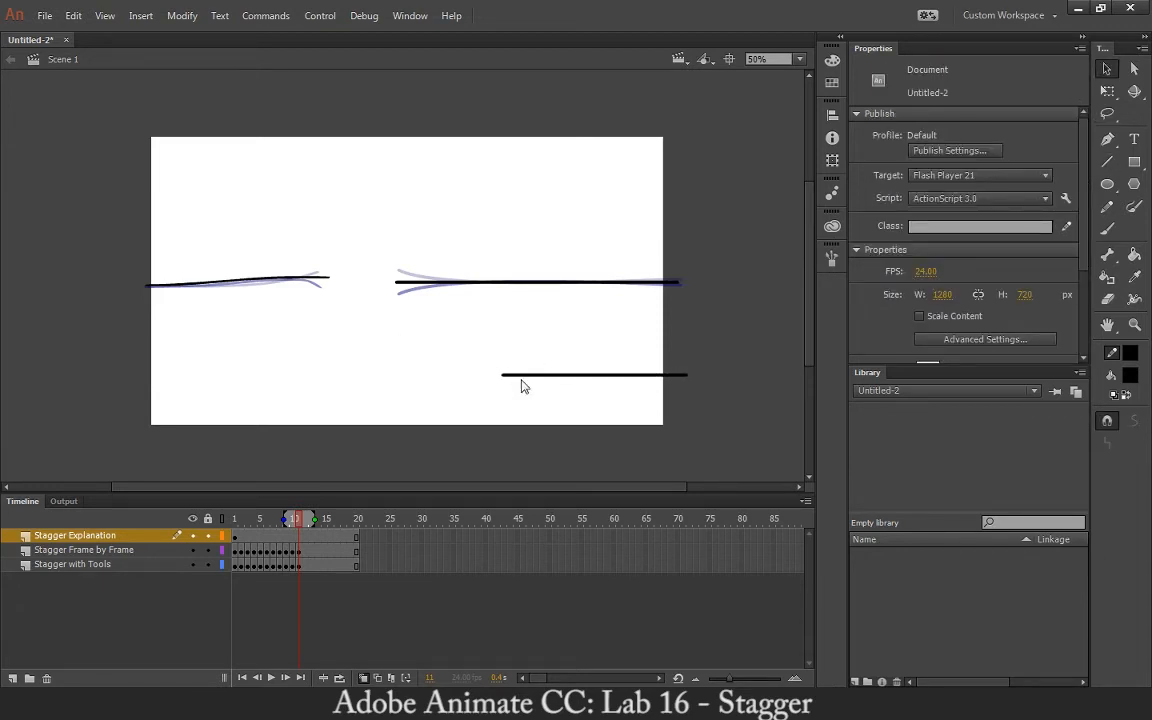
Draw a second horizontal line segment to the left of the shortened line, at the same height.
key("n")
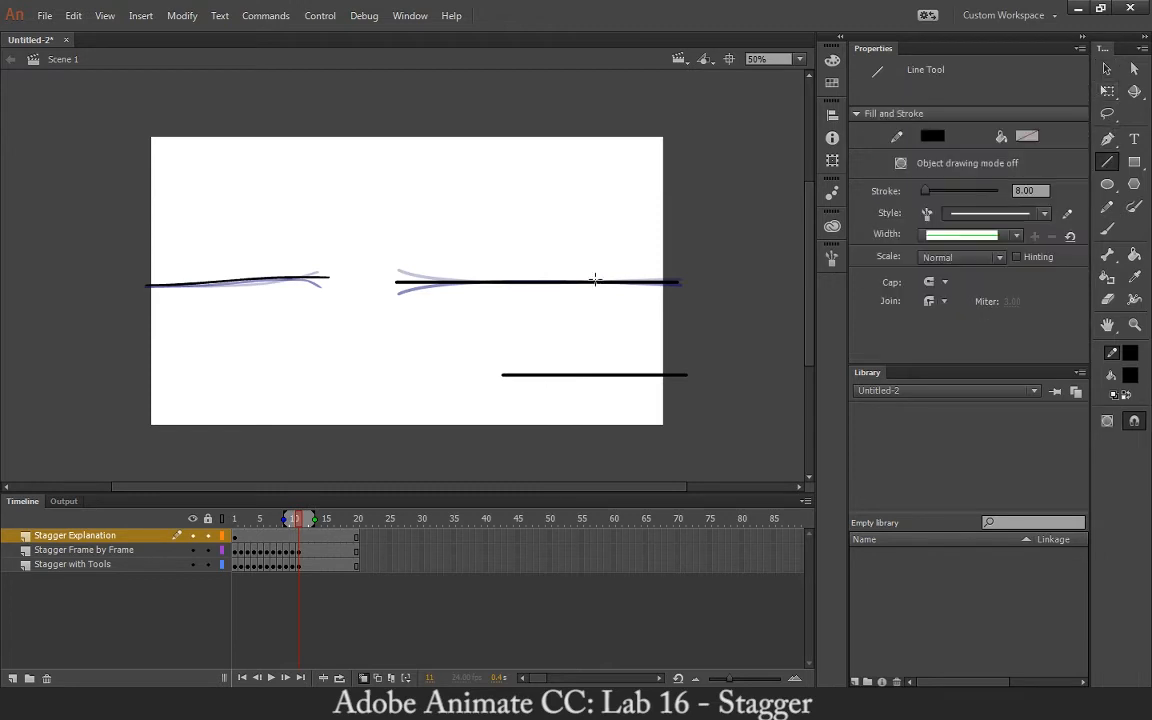
left_click_drag(492, 374, 349, 375)
key("v")
left_click_drag(502, 374, 493, 375)
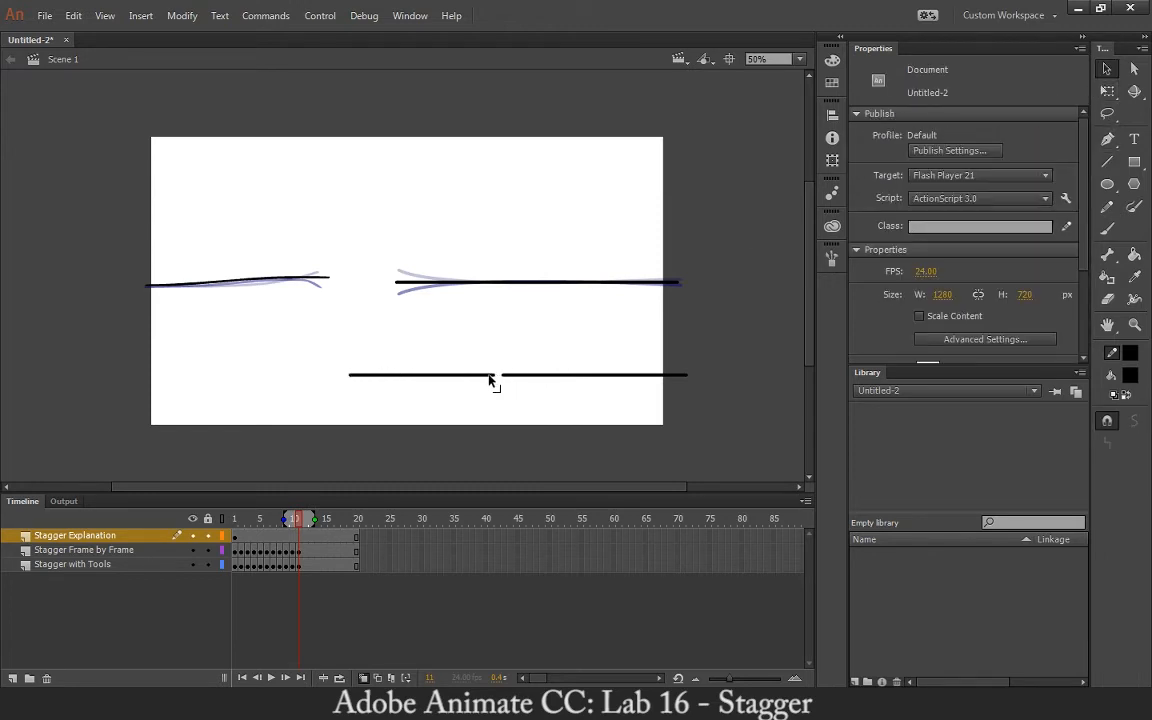
Tilt the left segment upward with its inner end joined to the right segment, and bend it into a smooth curve.
left_click_drag(350, 377, 375, 345)
key("ctrl+z")
key("ctrl+z")
left_click_drag(352, 376, 357, 342)
left_click_drag(492, 379, 502, 379)
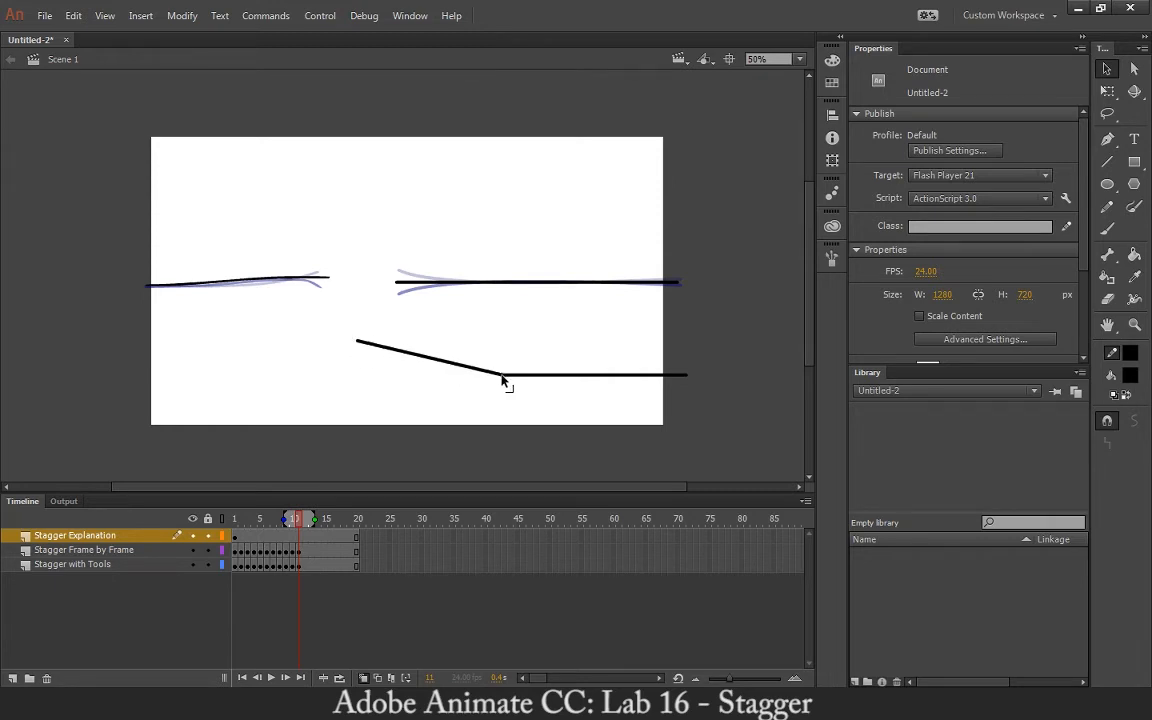
left_click_drag(424, 364, 432, 370)
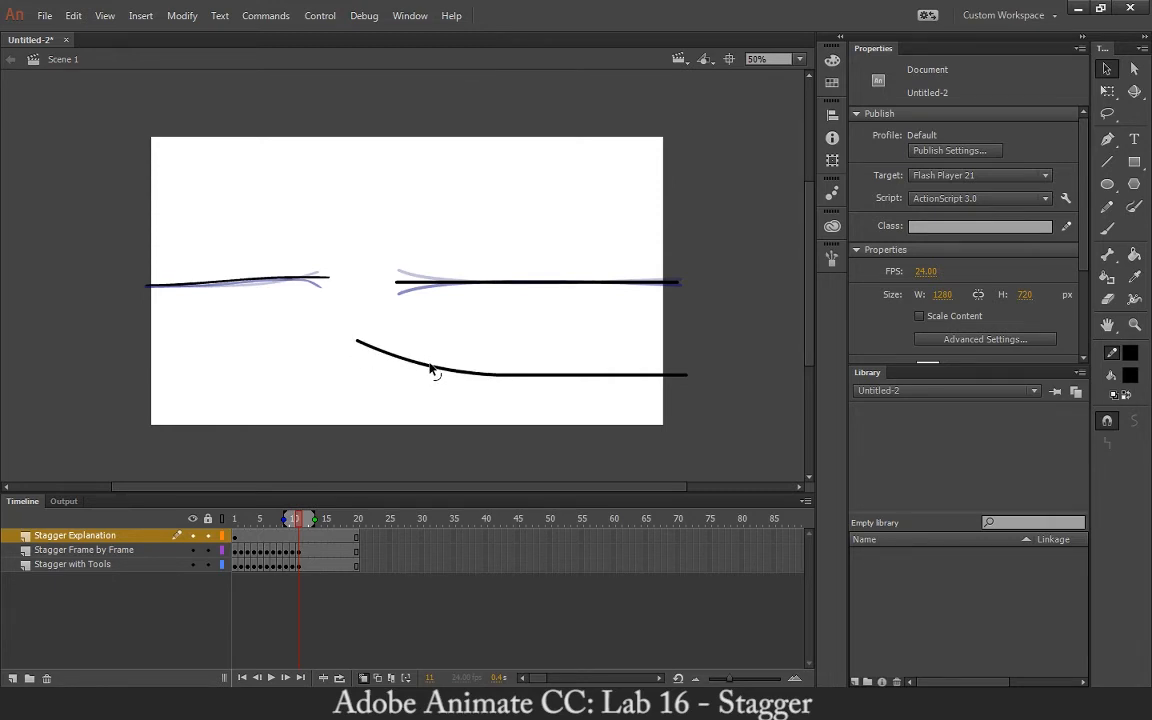
Insert a blank keyframe at frame 2 of the Stagger Explanation layer and copy frame 1's whole curved line into it in place.
left_click(436, 372)
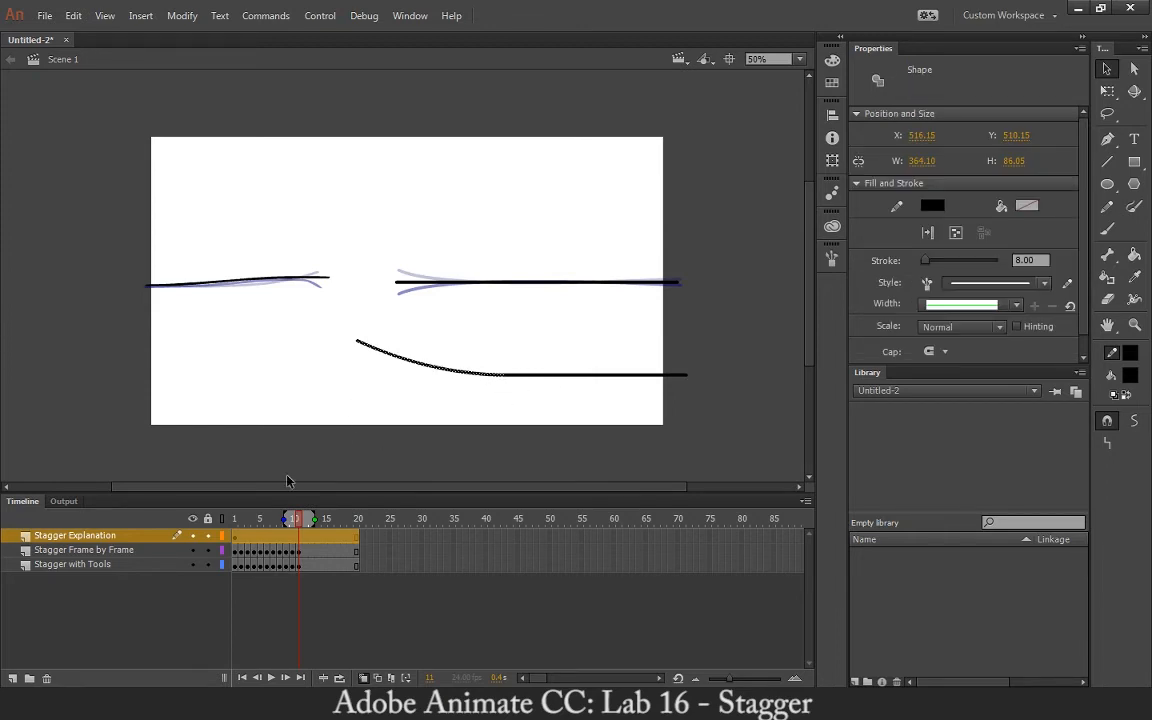
left_click(238, 538)
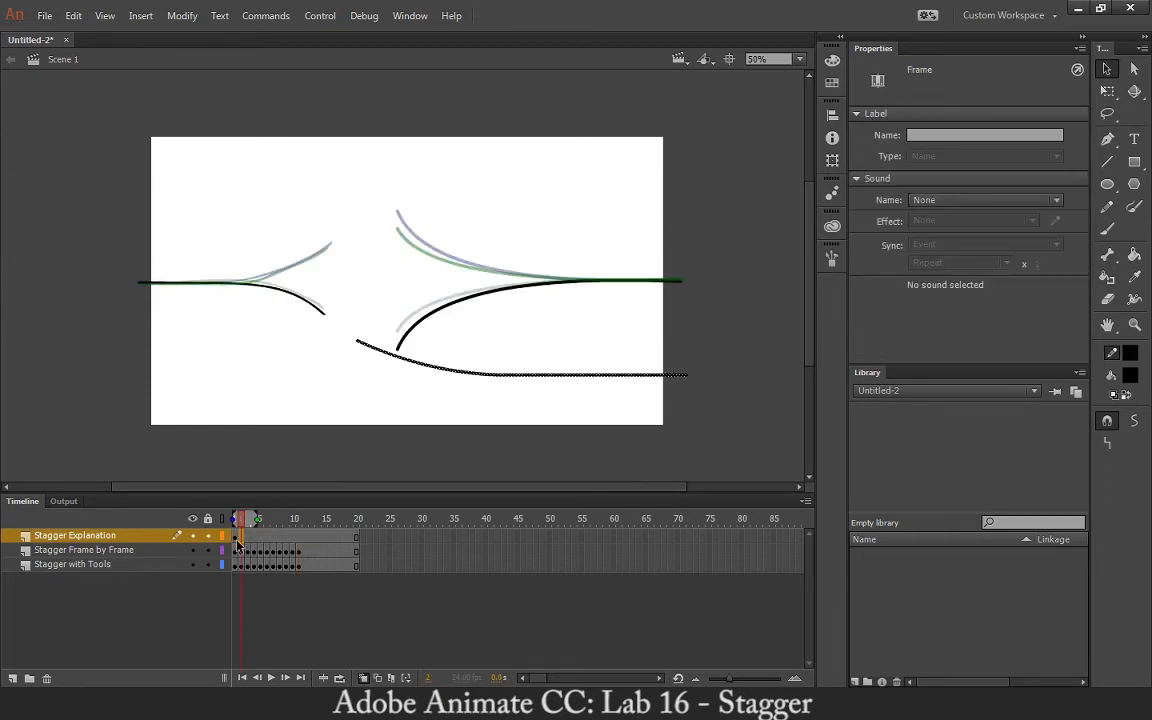
left_click(250, 540)
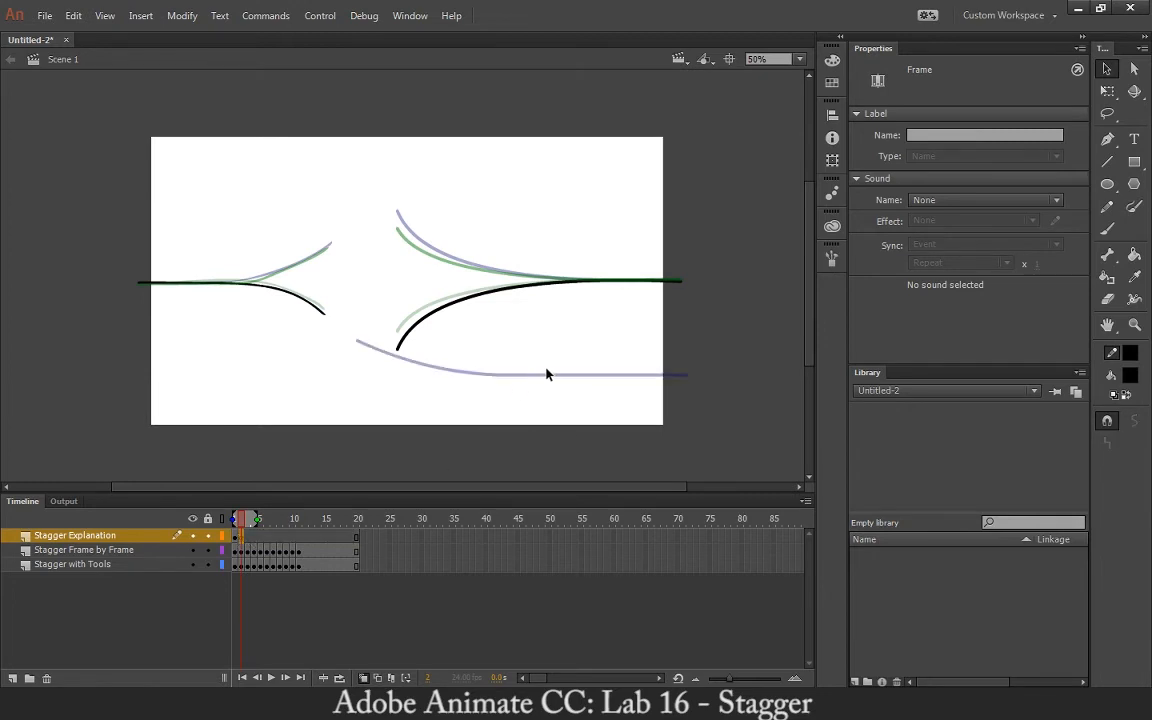
left_click(236, 537)
left_click(511, 376)
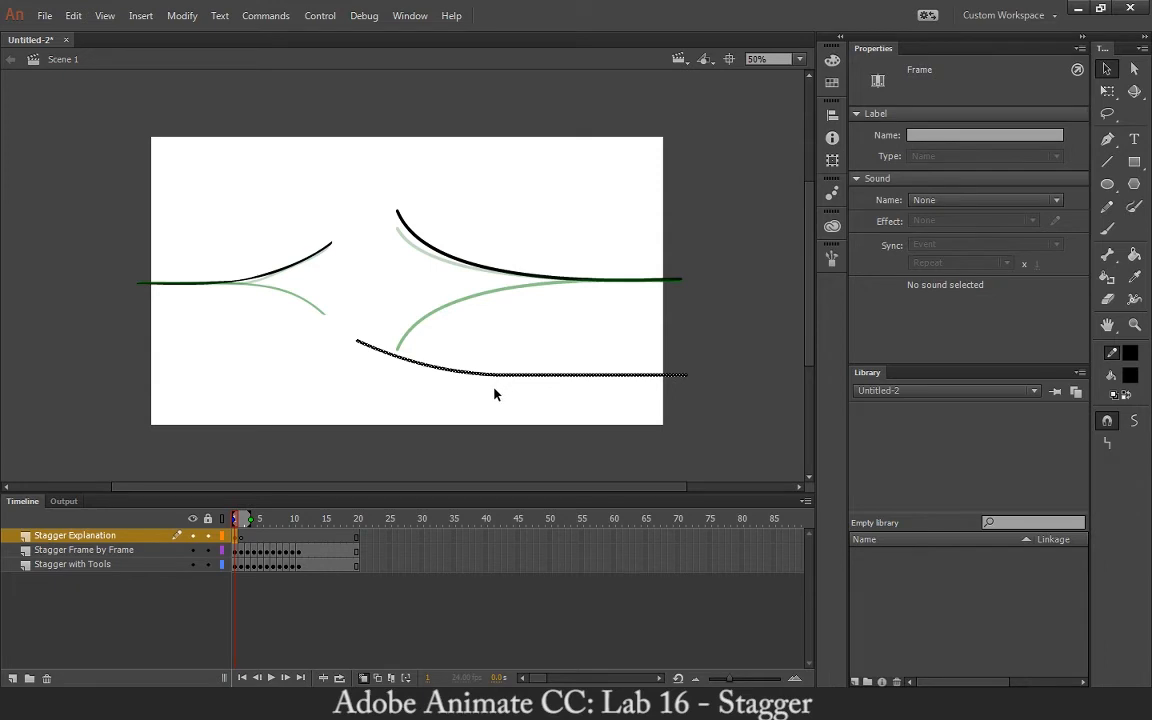
left_click(243, 538)
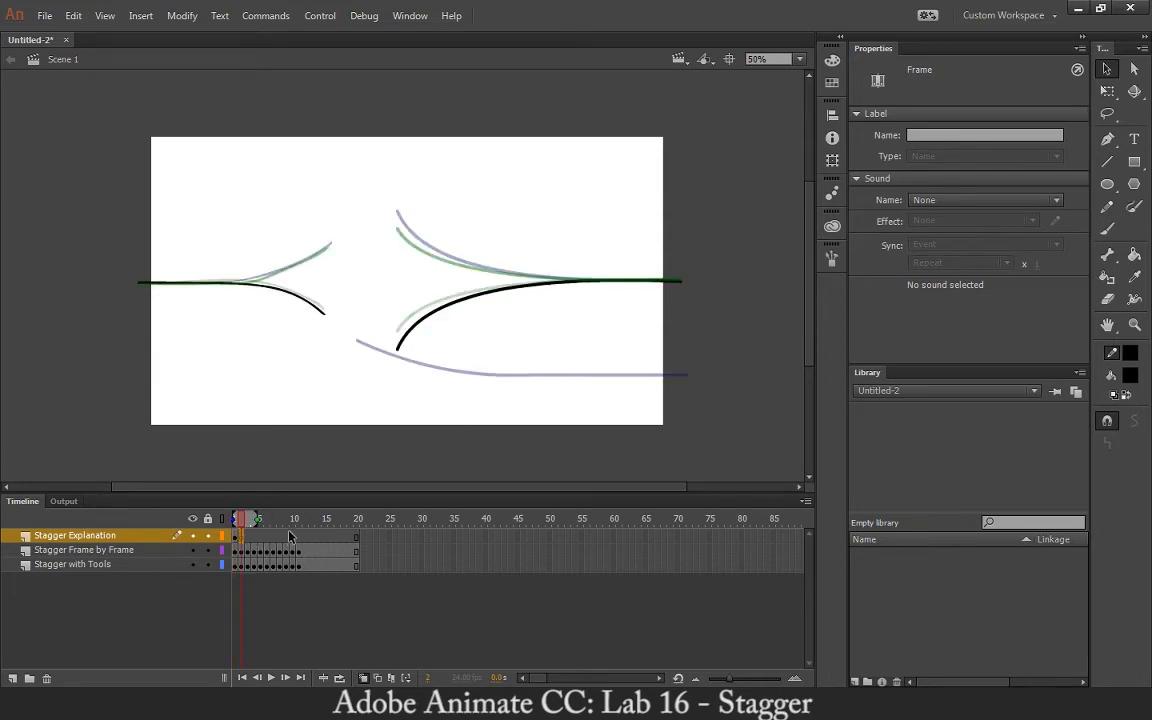
Flip the frame 2 line vertically about its lower-right corner so its free end bends downward.
key("q")
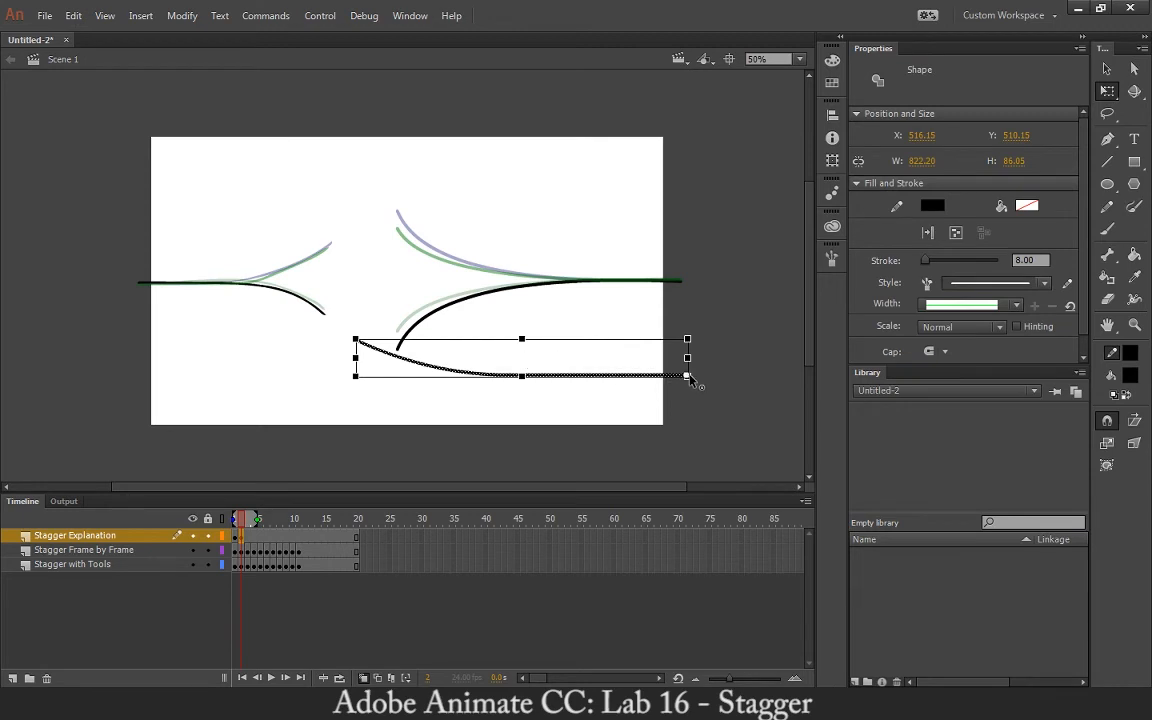
left_click(182, 16)
mouse_move(215, 219)
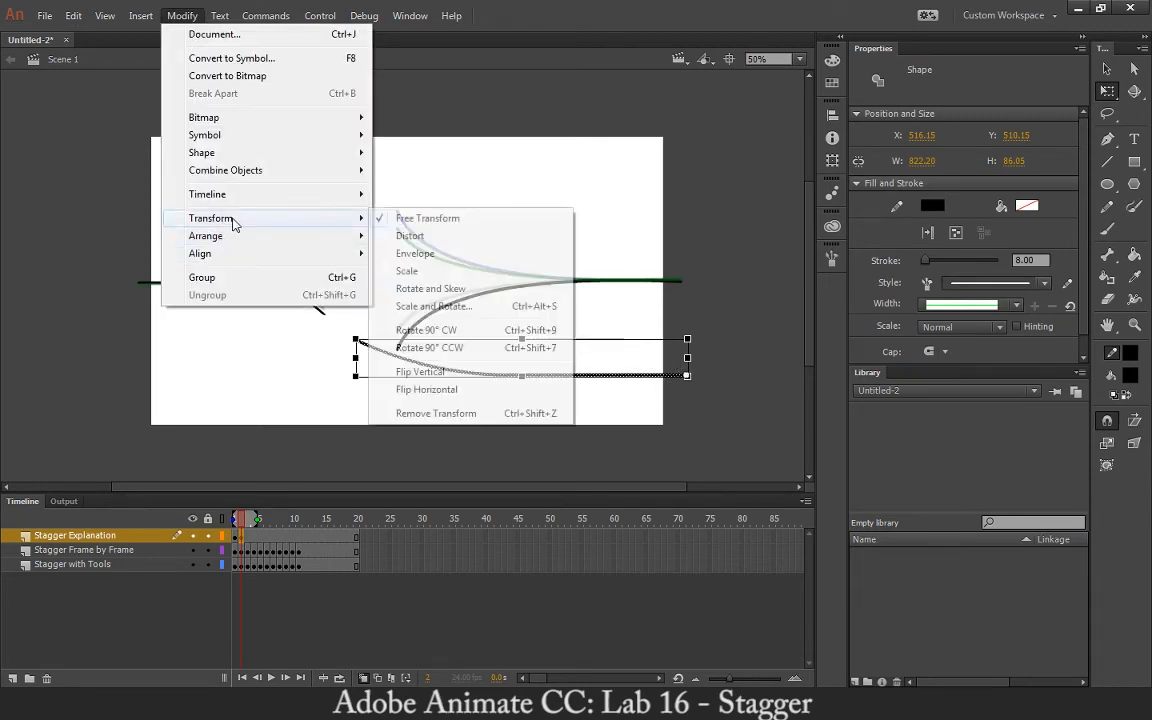
left_click(446, 372)
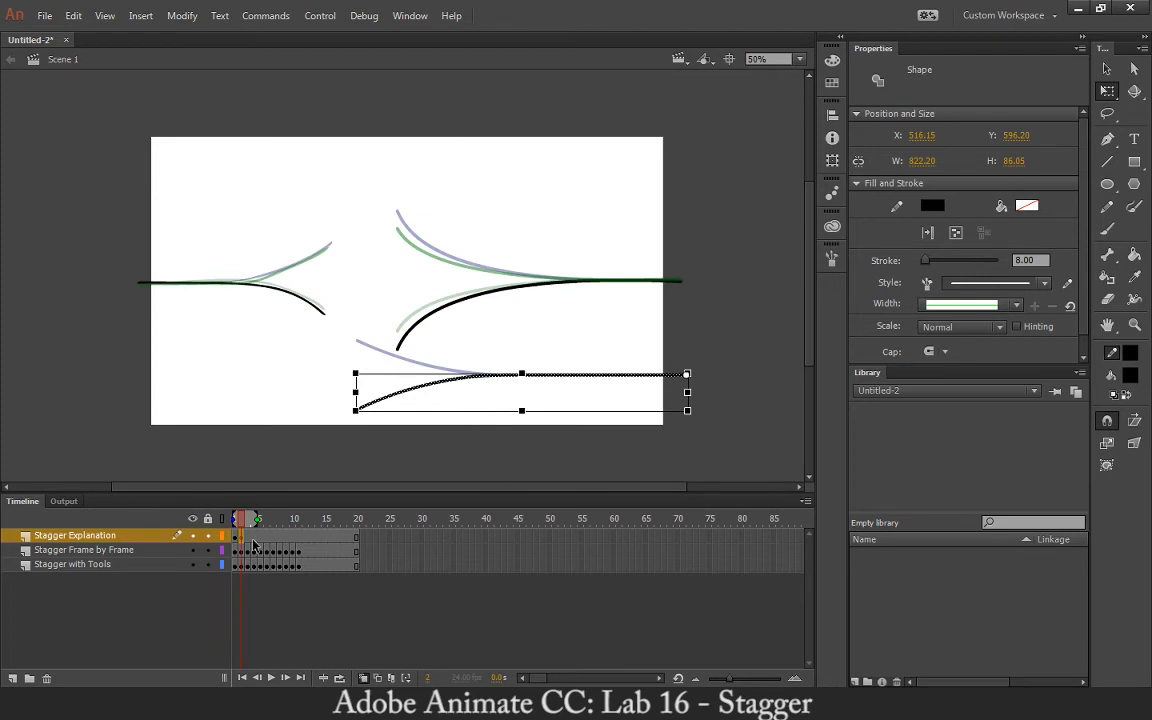
Paste frame 1's curved line in place on a blank keyframe at frame 3 of the Stagger Explanation layer, and lower its free end slightly.
key("period")
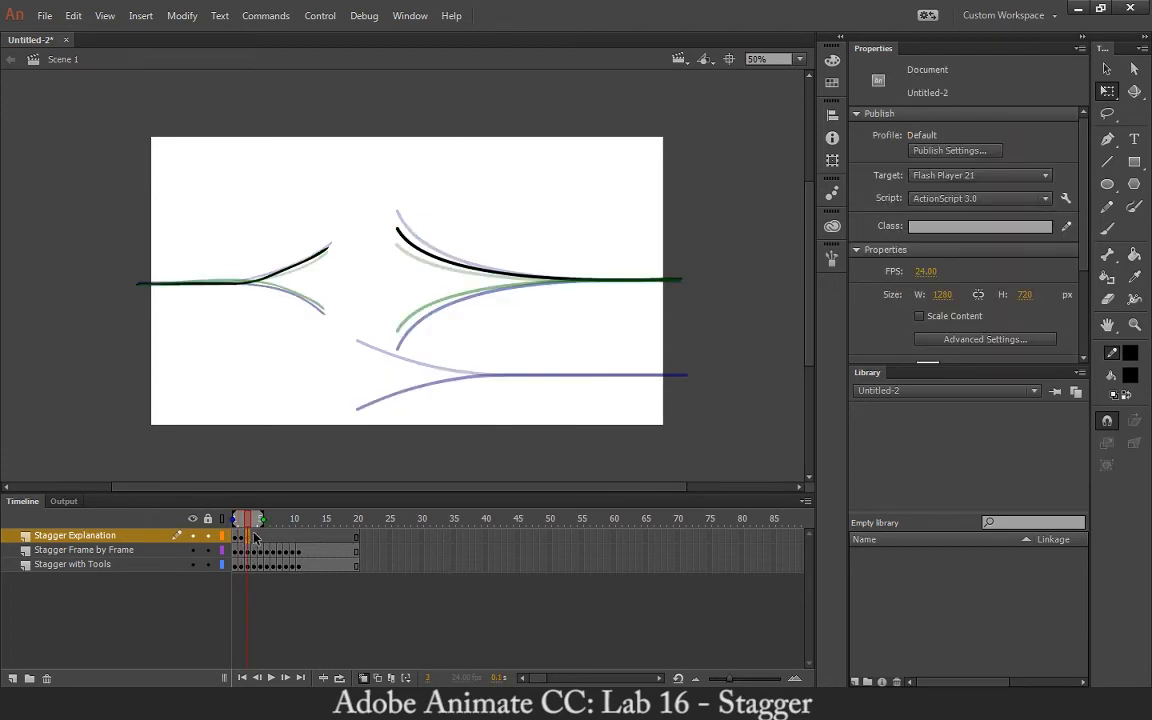
key("ctrl+shift+v")
left_click(293, 308)
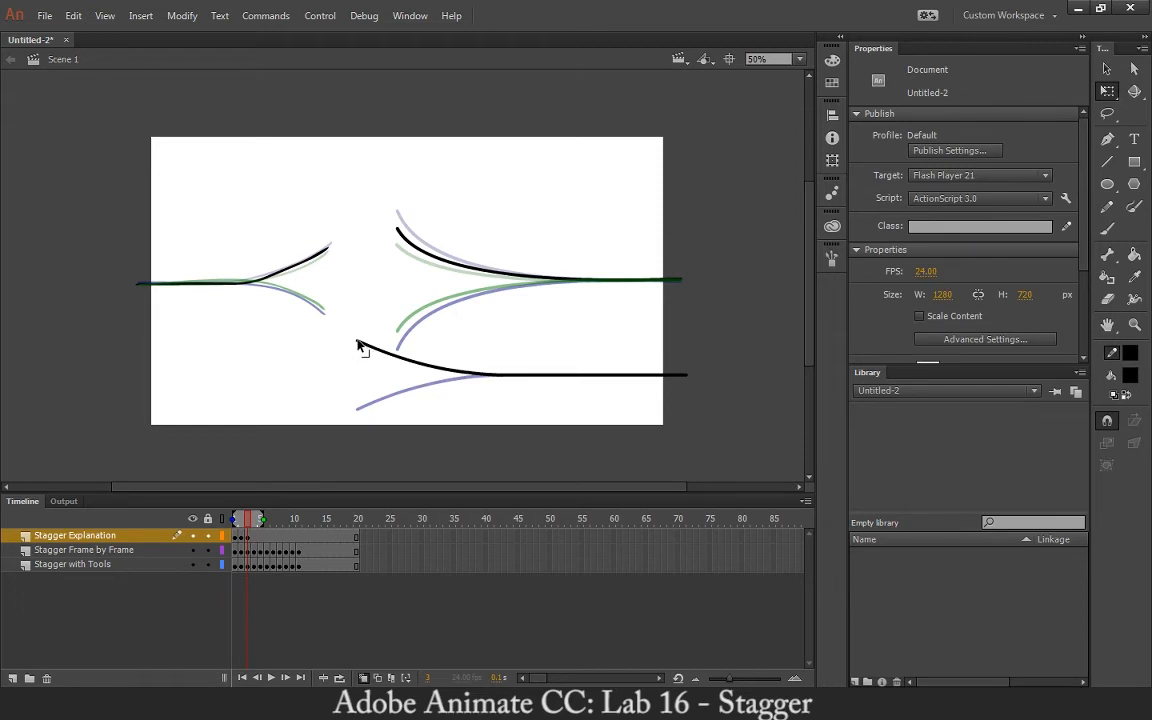
left_click_drag(358, 341, 359, 350)
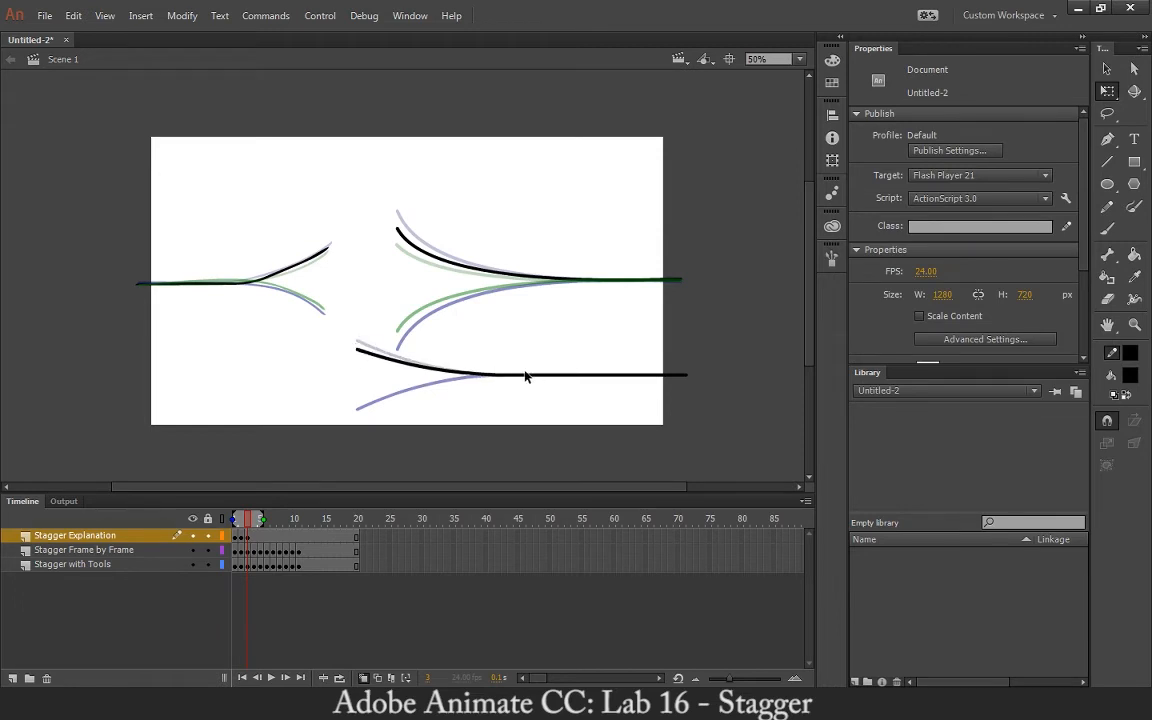
Insert a blank keyframe at frame 4 of the Stagger Explanation layer and copy frame 3's lowered line into it in place.
left_click(425, 372)
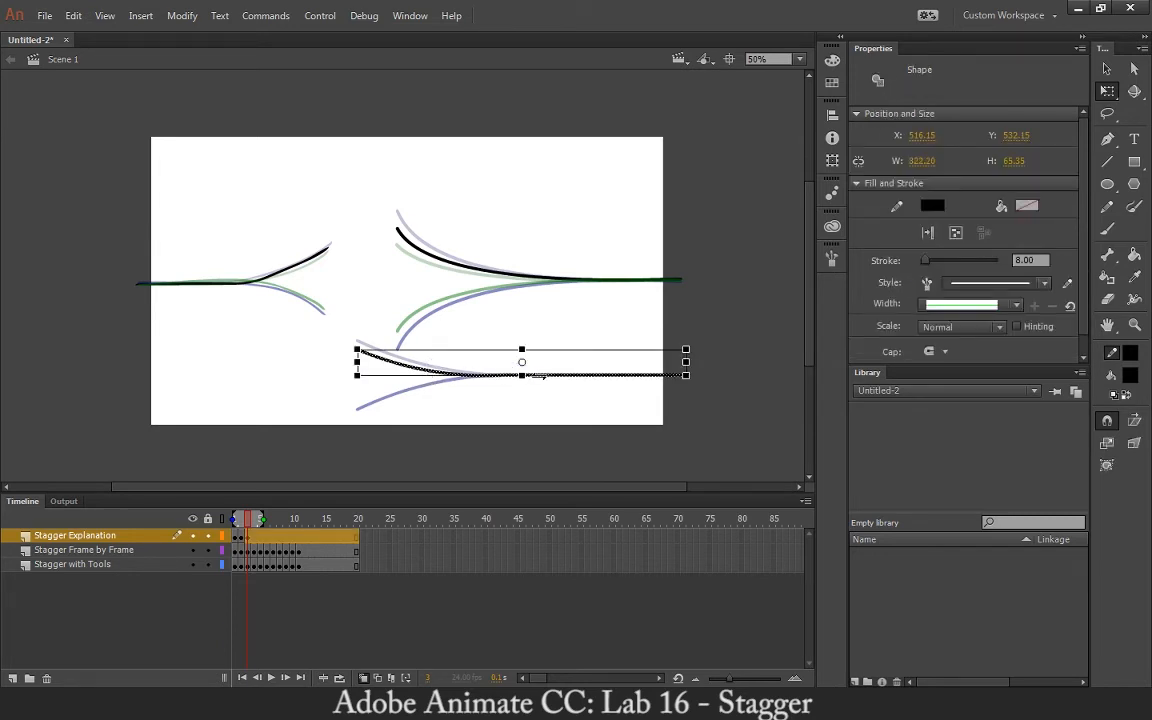
key("Return")
left_click(255, 545)
key("F7")
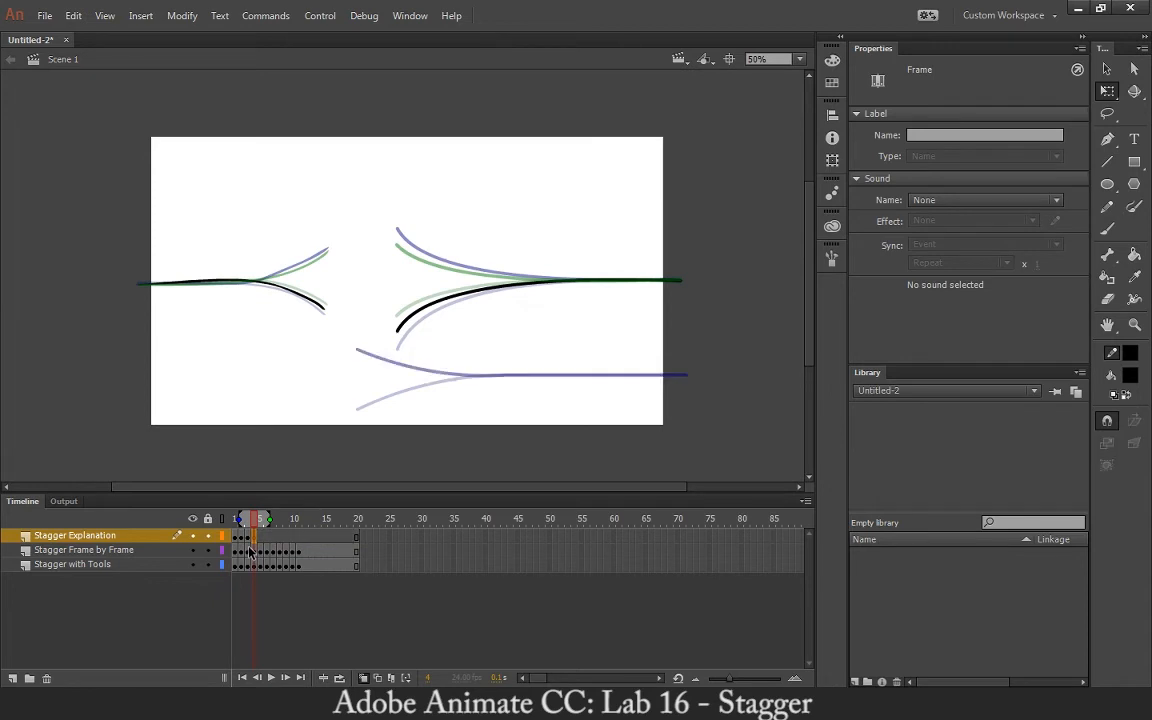
key("ctrl+shift+v")
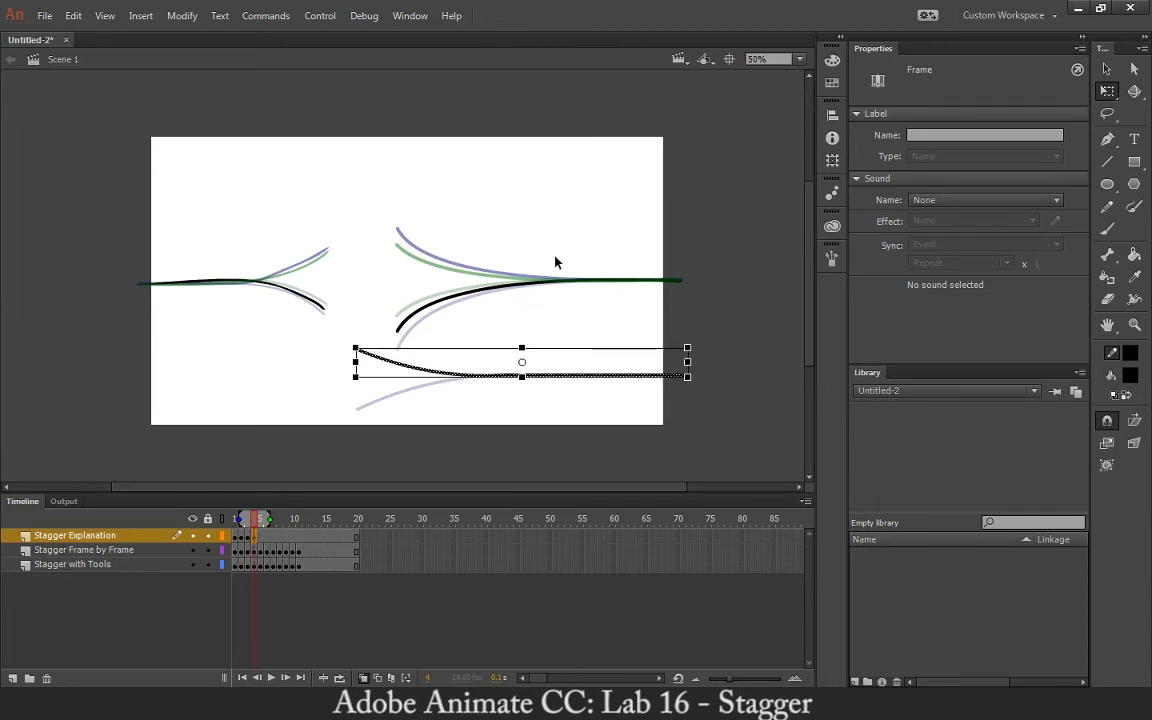
Flip the frame 4 line vertically about its lower-right corner so its free end bends downward.
left_click(680, 375)
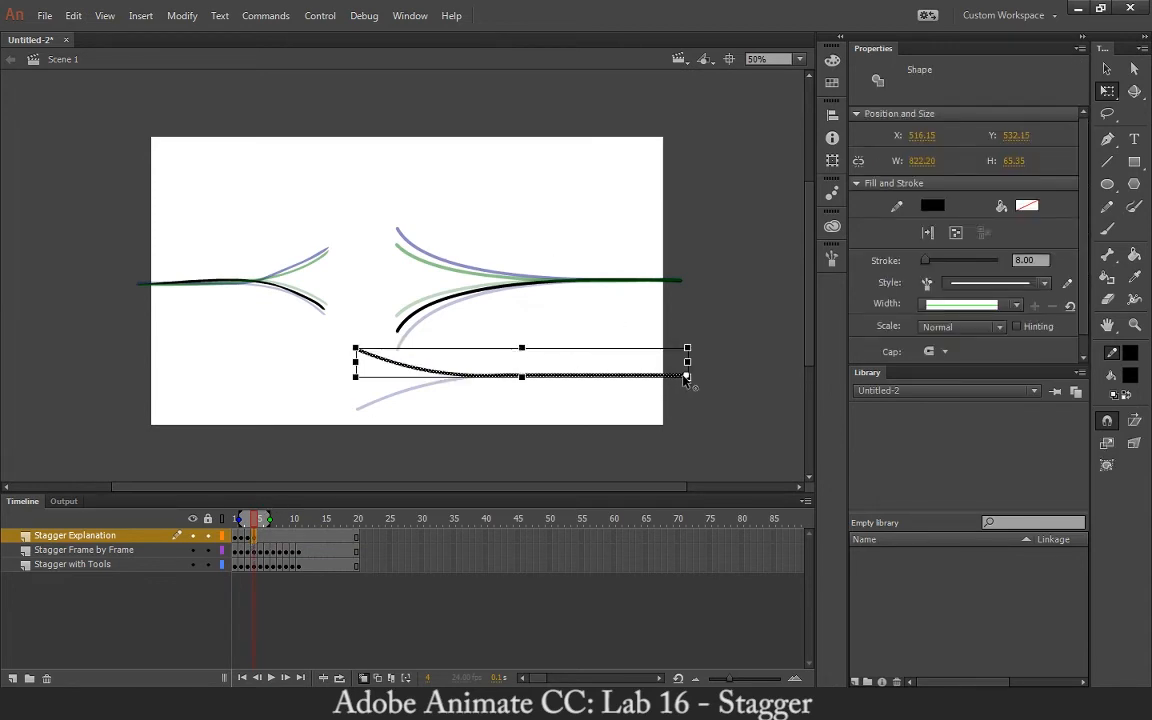
left_click(182, 15)
mouse_move(215, 218)
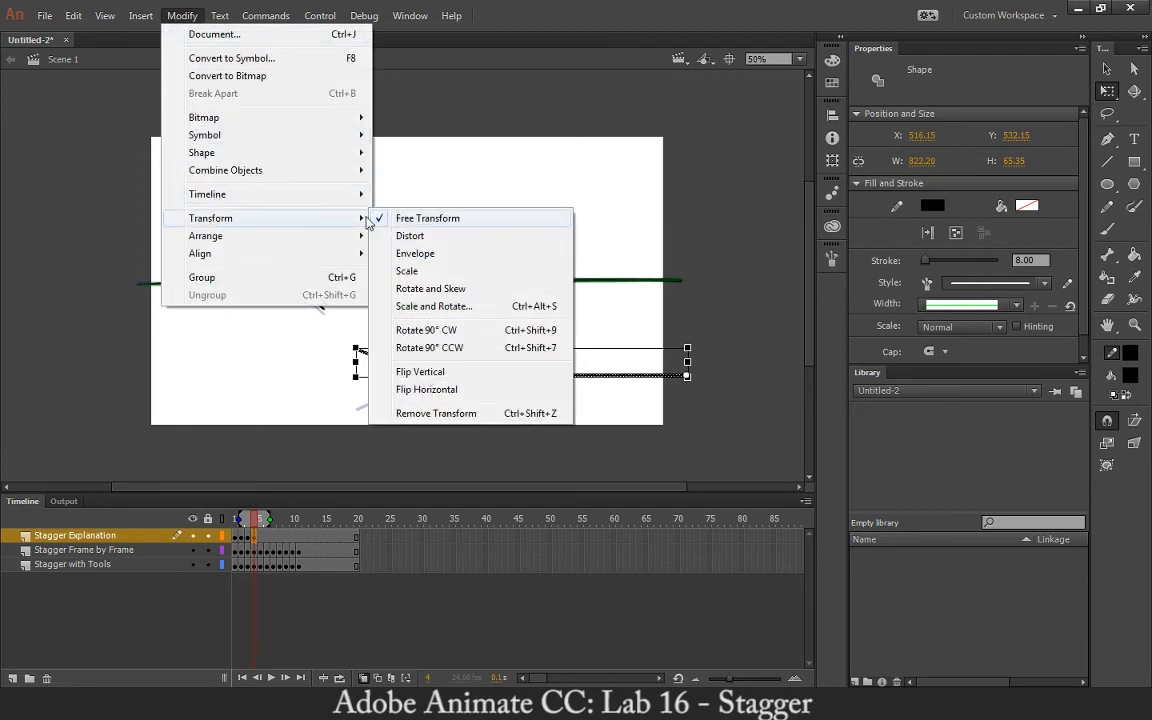
left_click(405, 371)
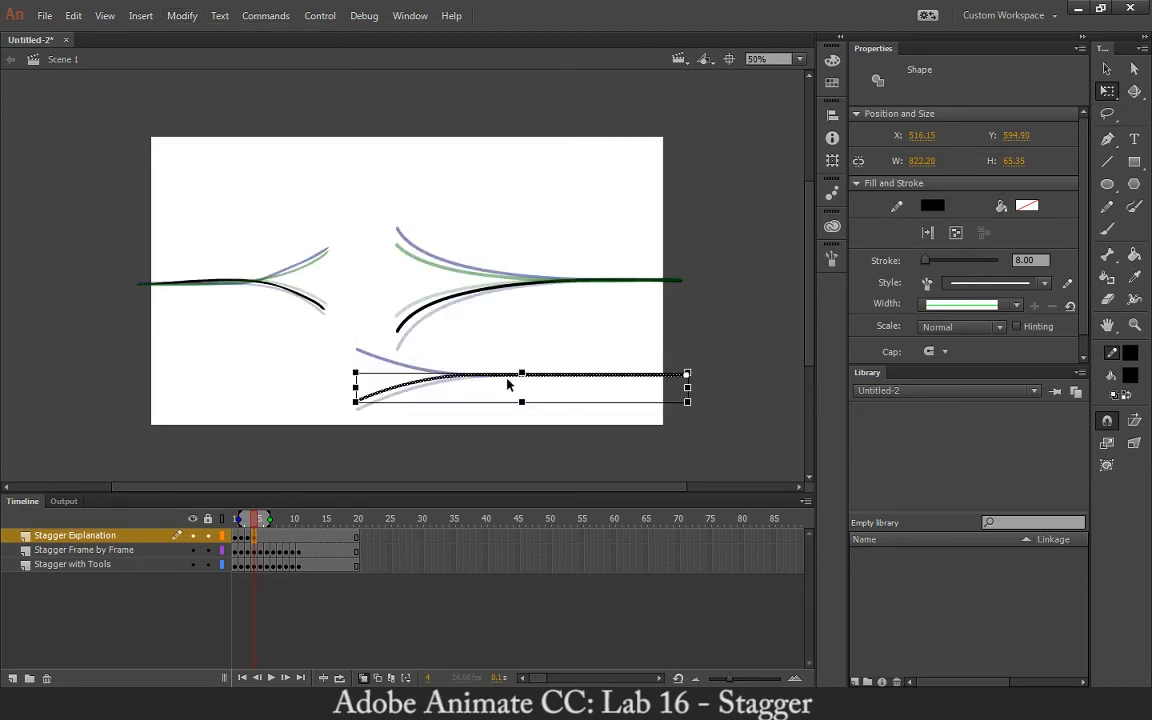
Insert a blank keyframe at frame 5 of the Stagger Explanation layer and copy frame 4's line into it in place.
key(".")
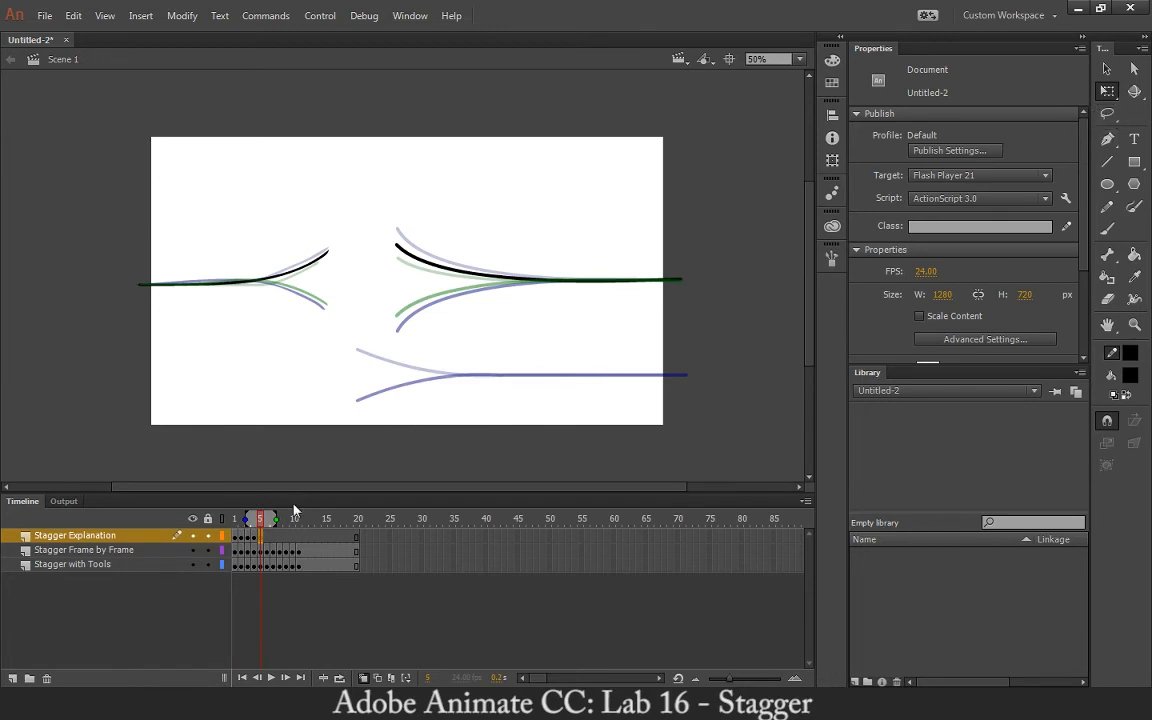
left_click(254, 536)
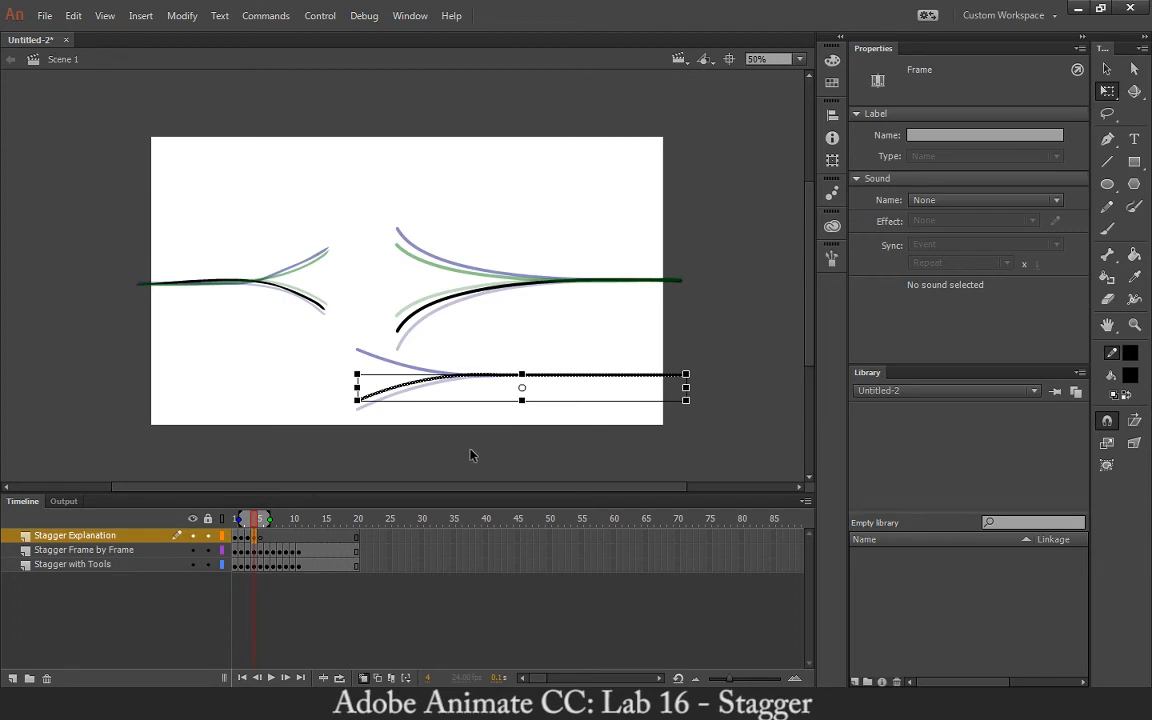
left_click(260, 538)
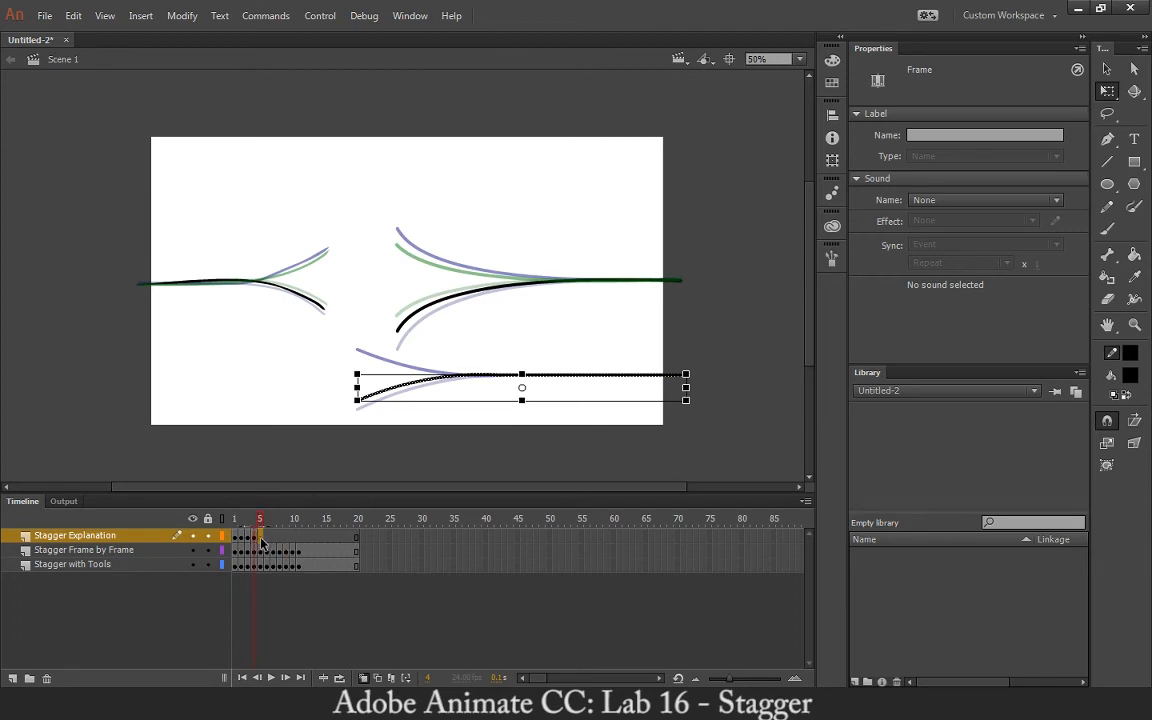
left_click(510, 391)
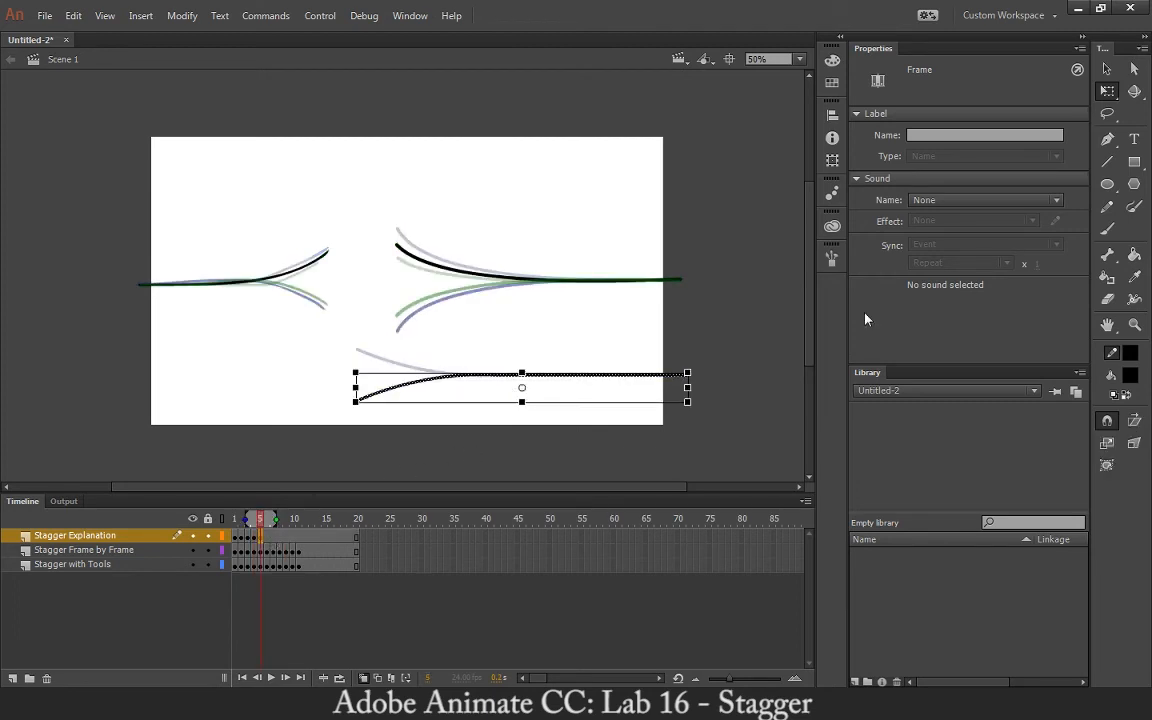
Flip the frame 5 line vertically and move it up so its straight part lines up with the previous frames' lines.
left_click(182, 15)
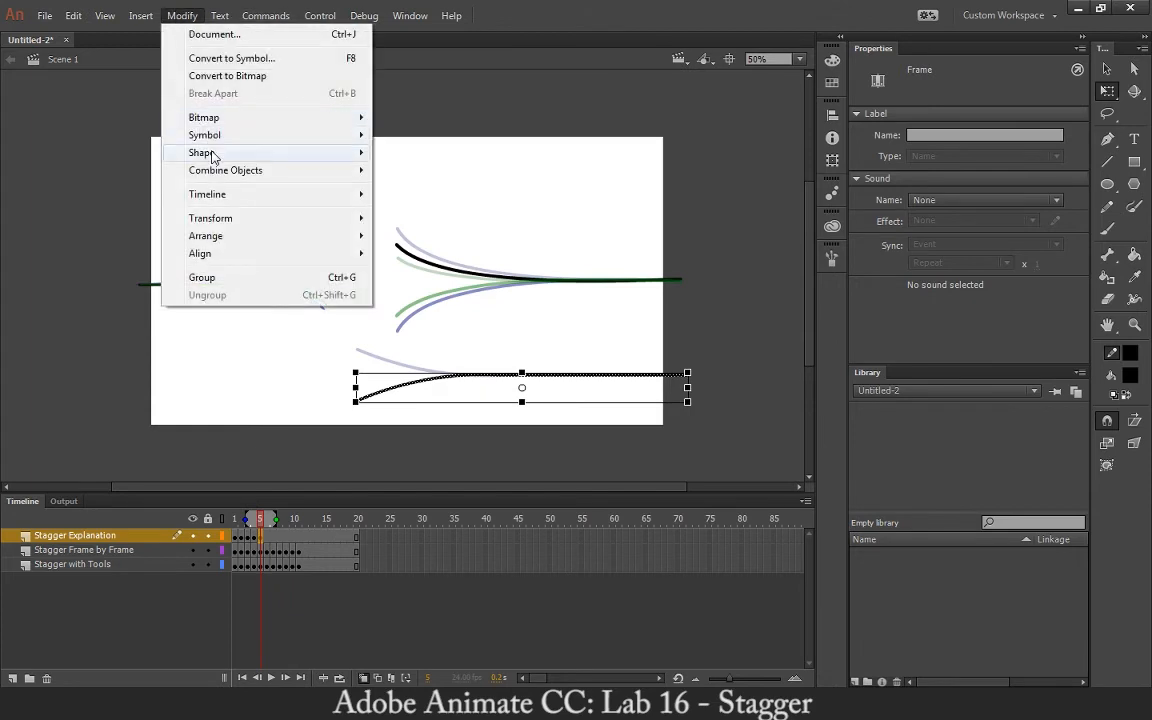
mouse_move(221, 218)
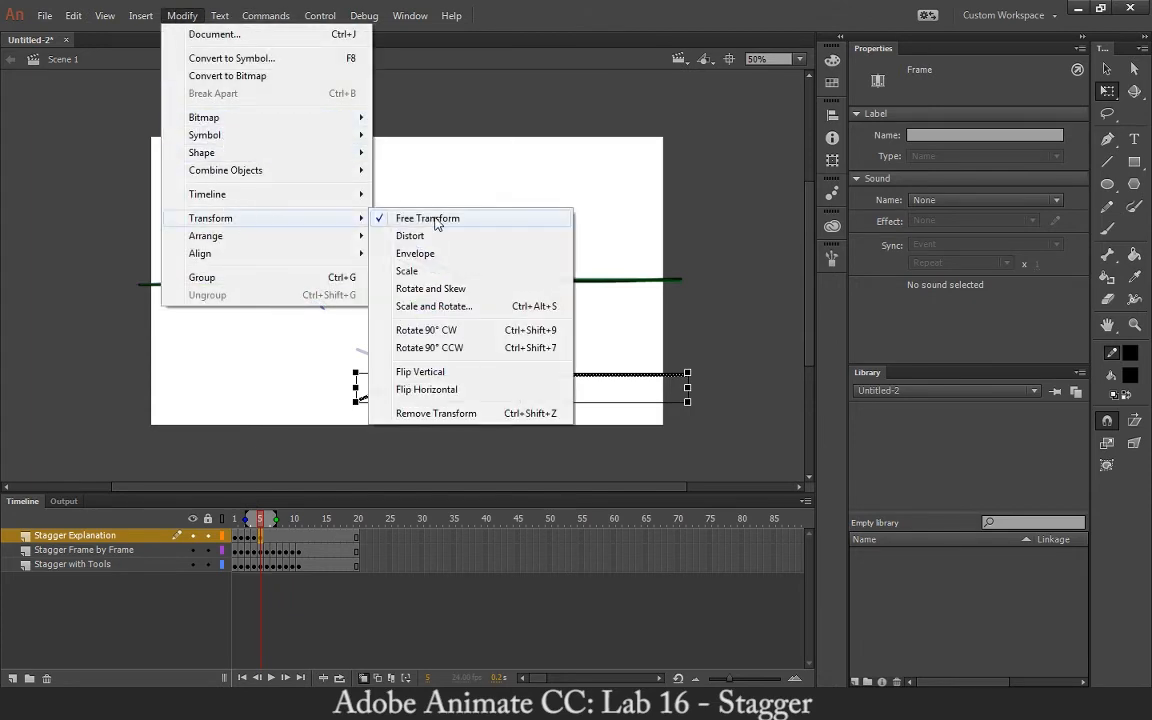
left_click(448, 372)
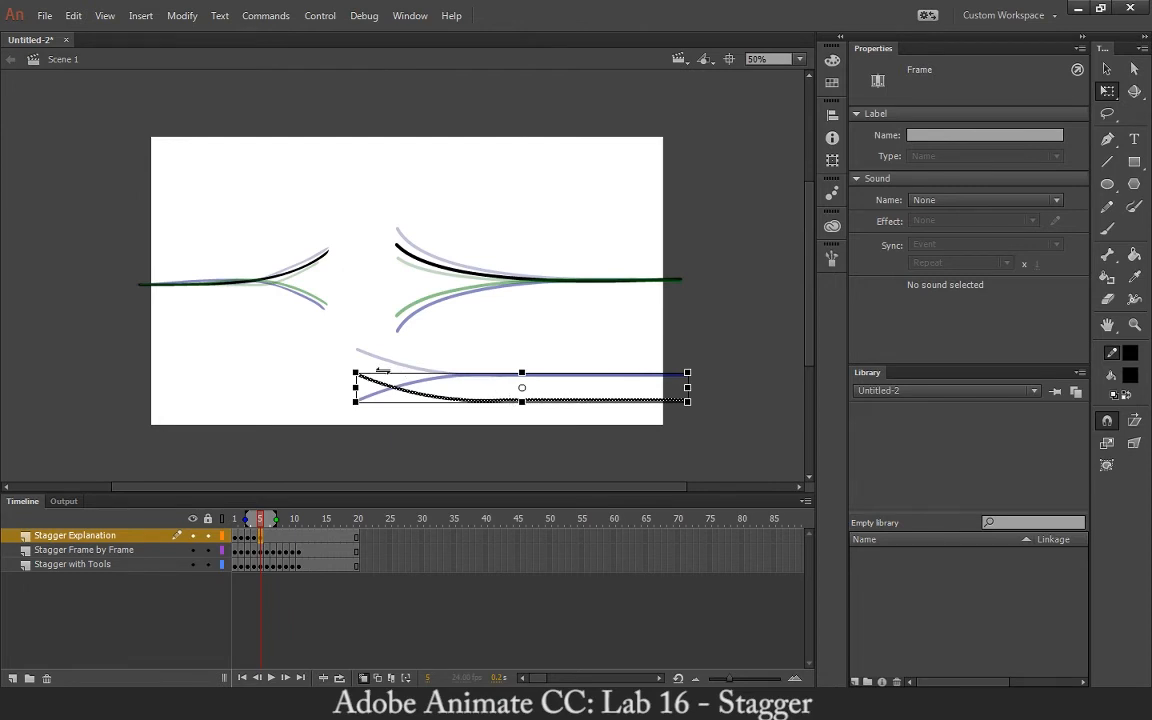
left_click_drag(408, 393, 403, 368)
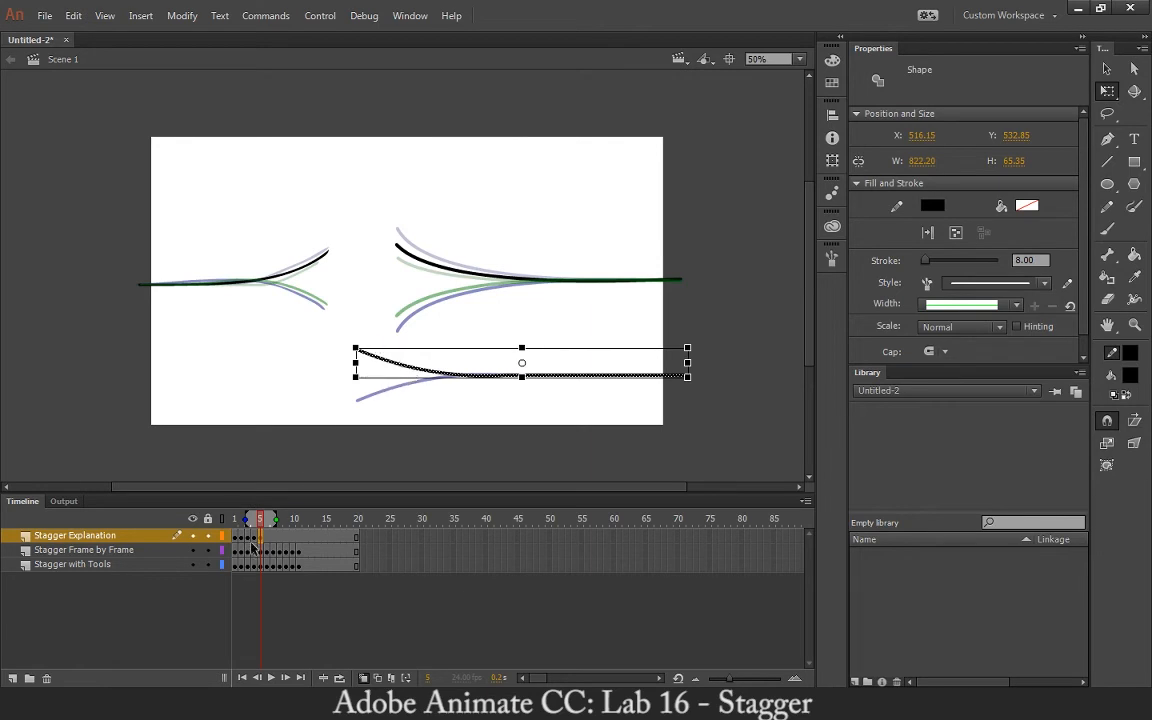
Step back and forward through the first five frames to check how the lower line alternates up and down.
key("comma")
key("comma")
key("comma")
key("comma")
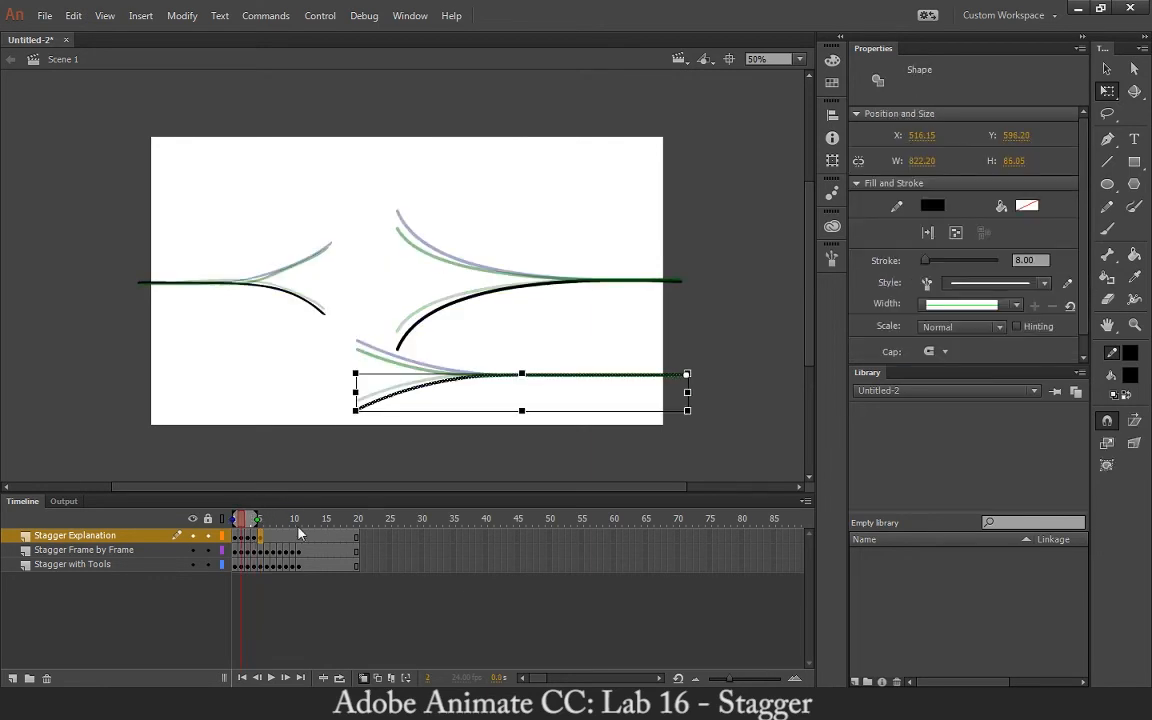
key("period")
key("period")
key("period")
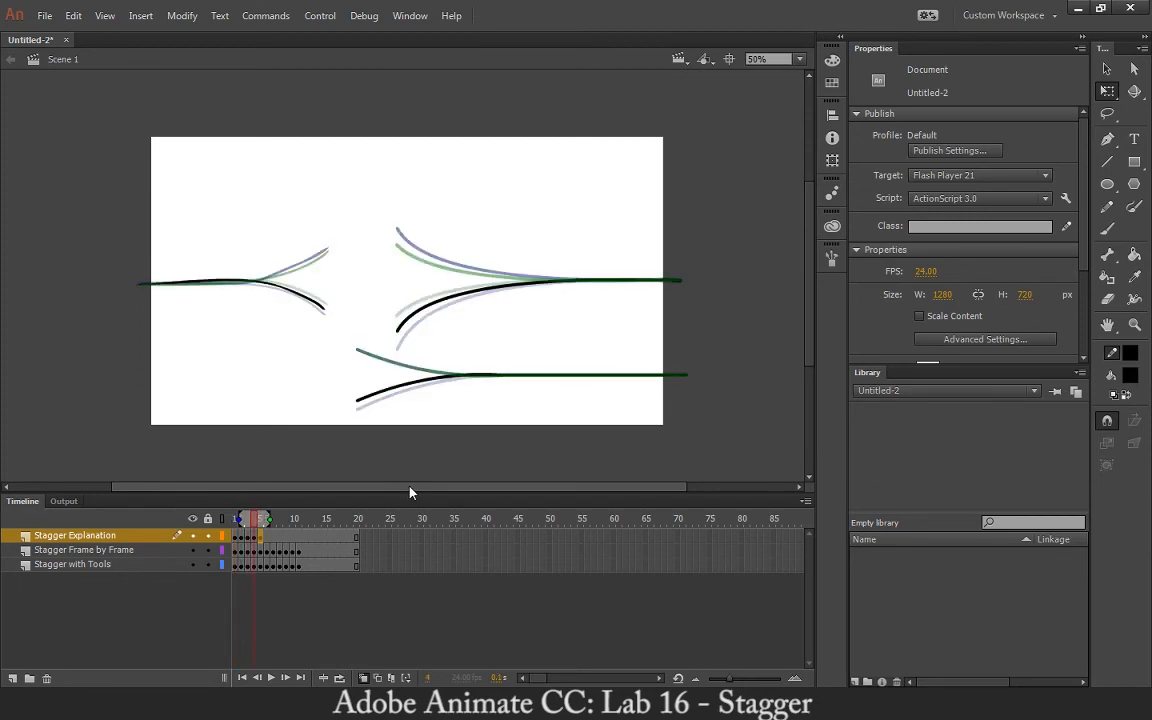
key("period")
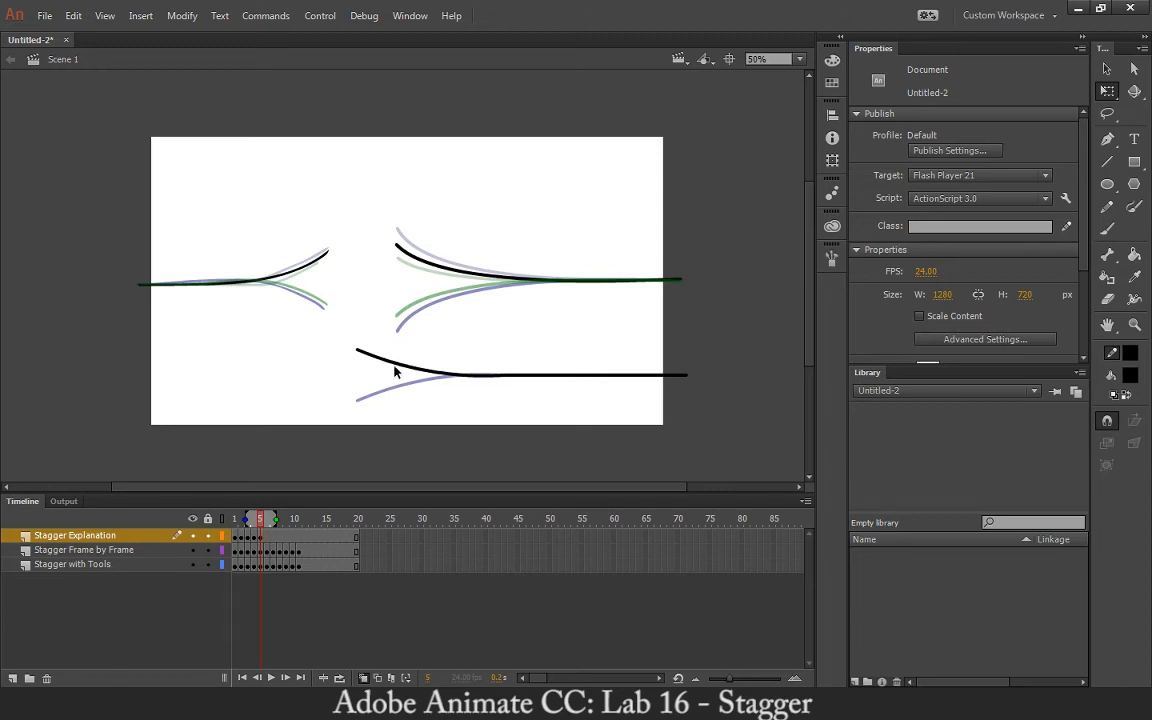
Bend the curved part of the frame 5 line into a flatter curve with its free end lower than in frame 3.
left_click_drag(395, 365, 378, 369)
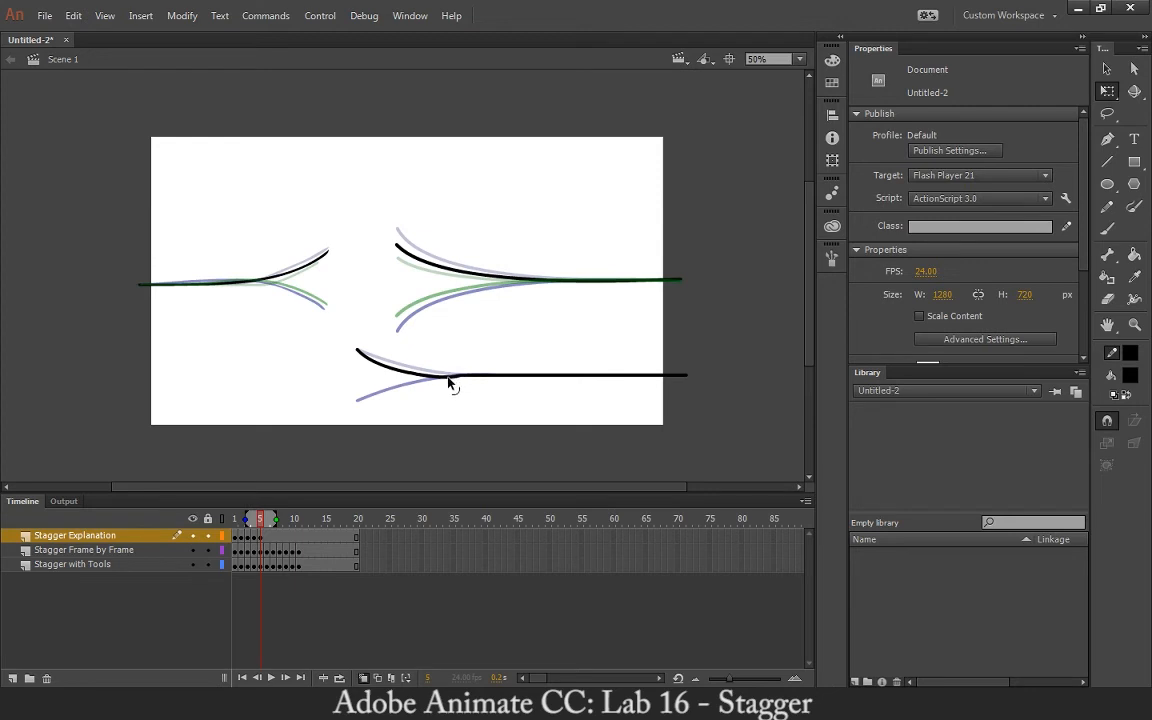
left_click_drag(446, 381, 396, 369)
left_click(254, 536)
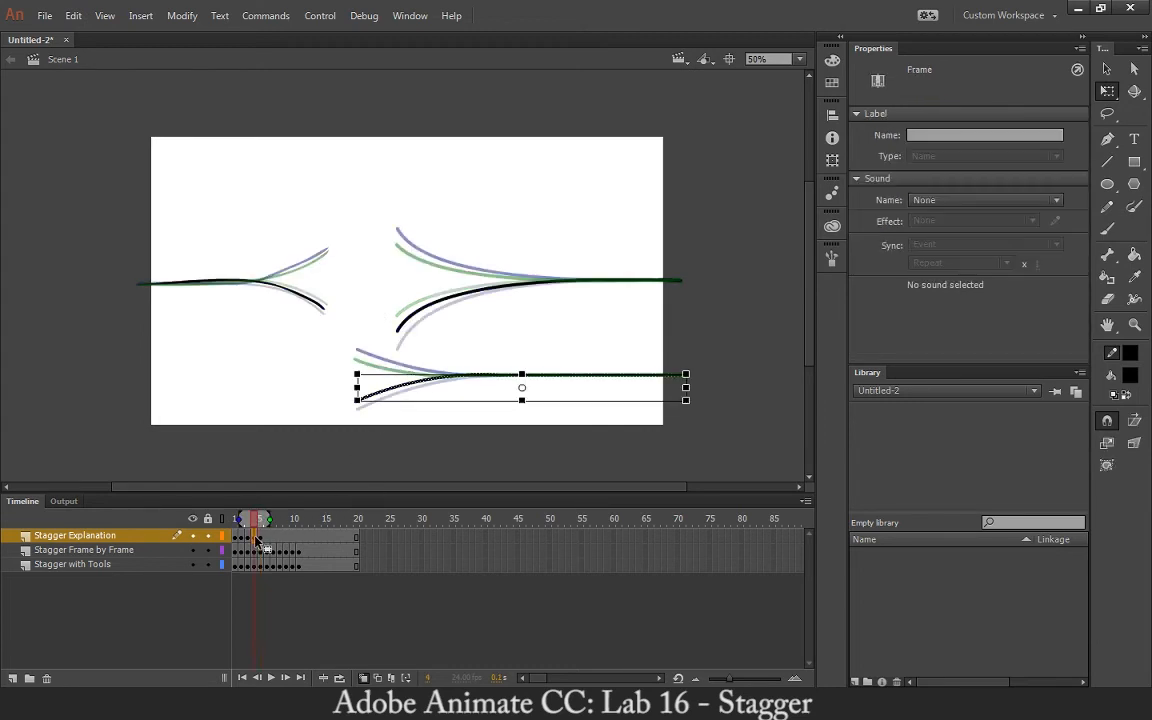
Insert a blank keyframe at frame 6 of the Stagger Explanation layer and copy frame 5's flattened line into it in place.
left_click(263, 537)
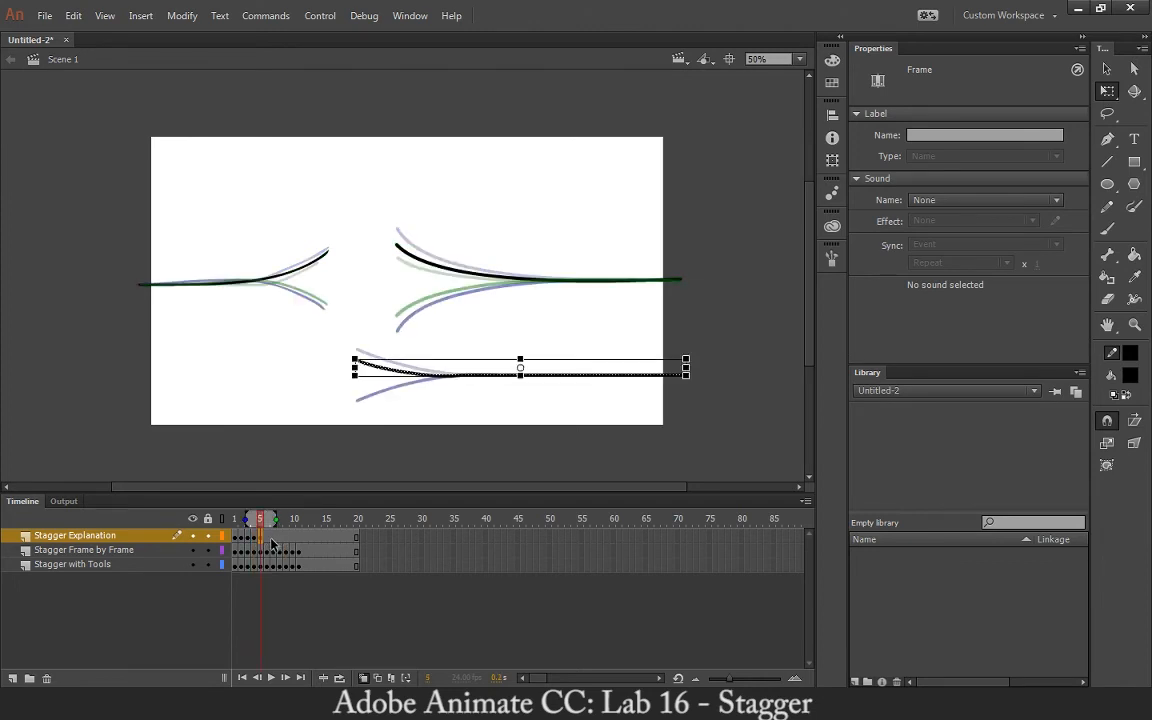
left_click(267, 540)
key("F7")
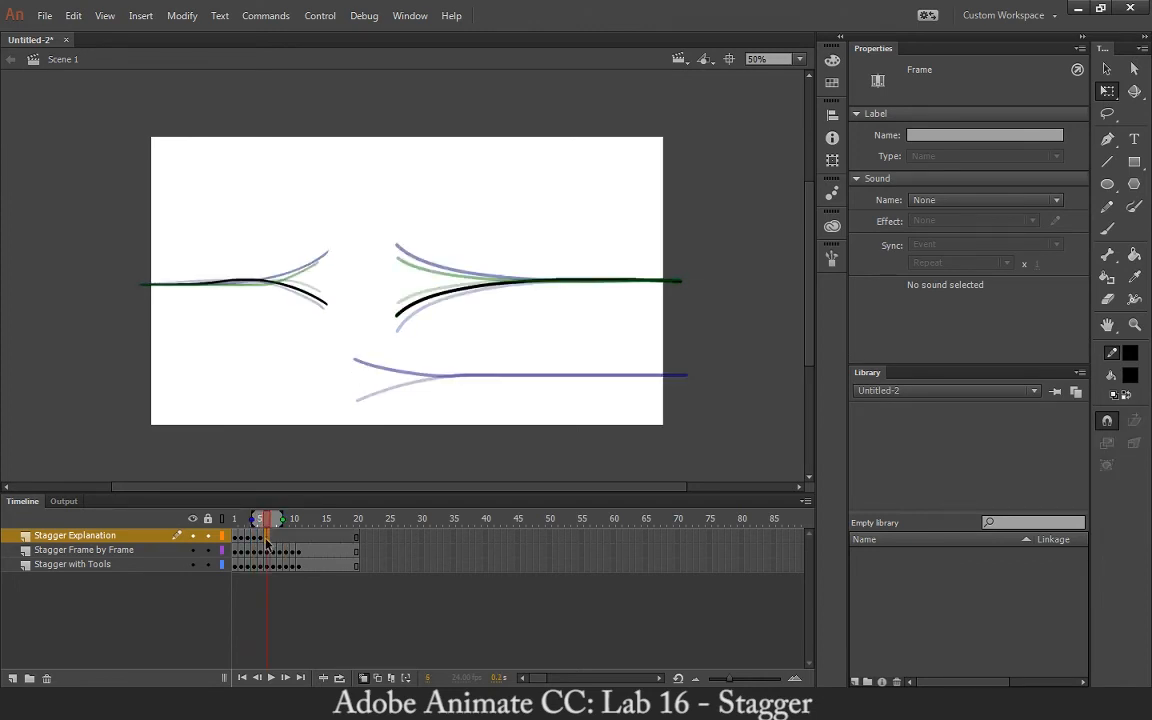
key("ctrl+shift+v")
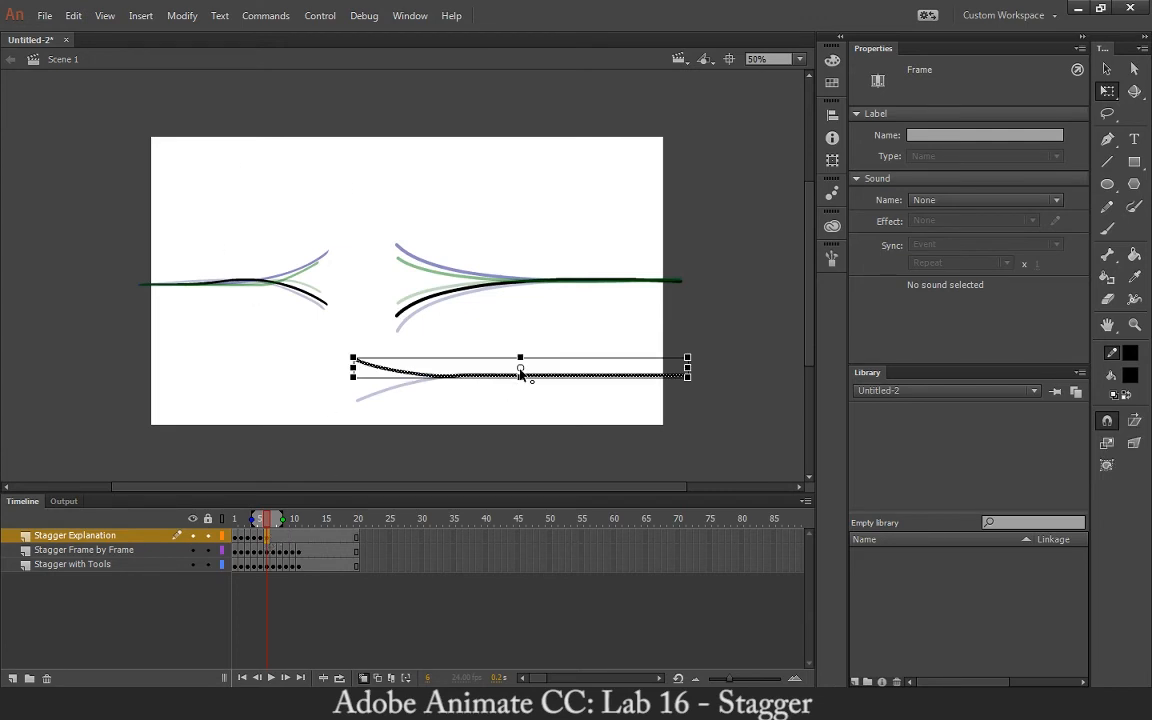
Flip the frame 6 line vertically about its lower-right corner so its free end bends downward.
left_click(182, 15)
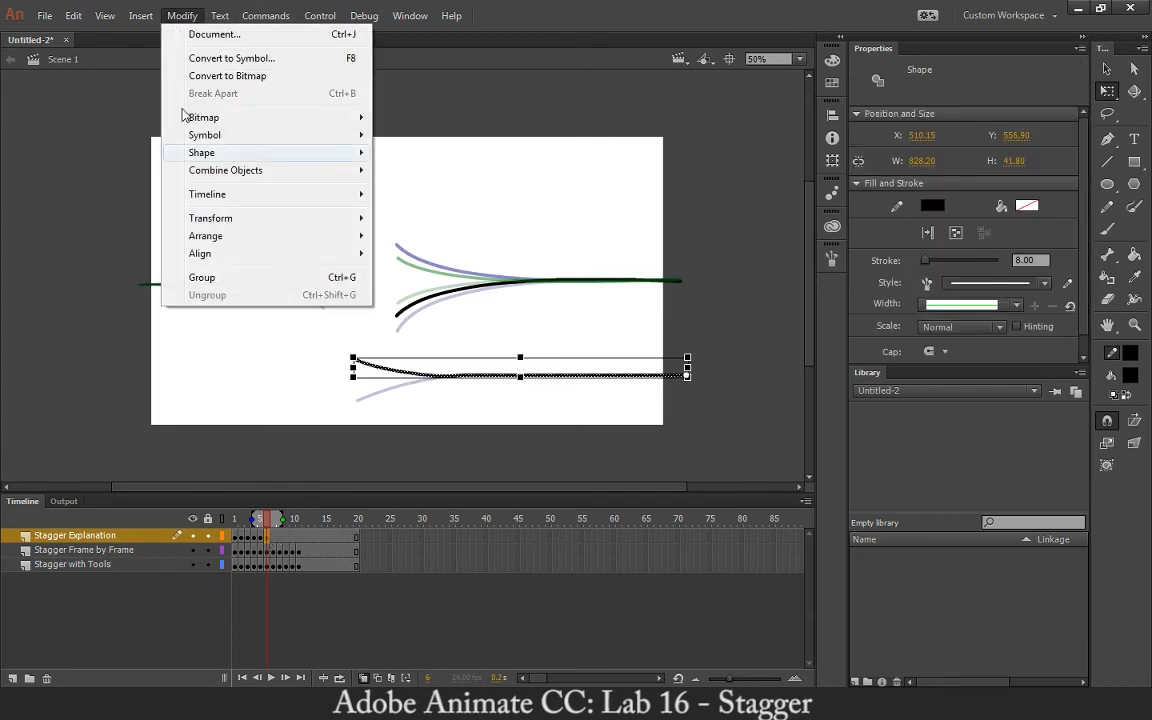
mouse_move(305, 216)
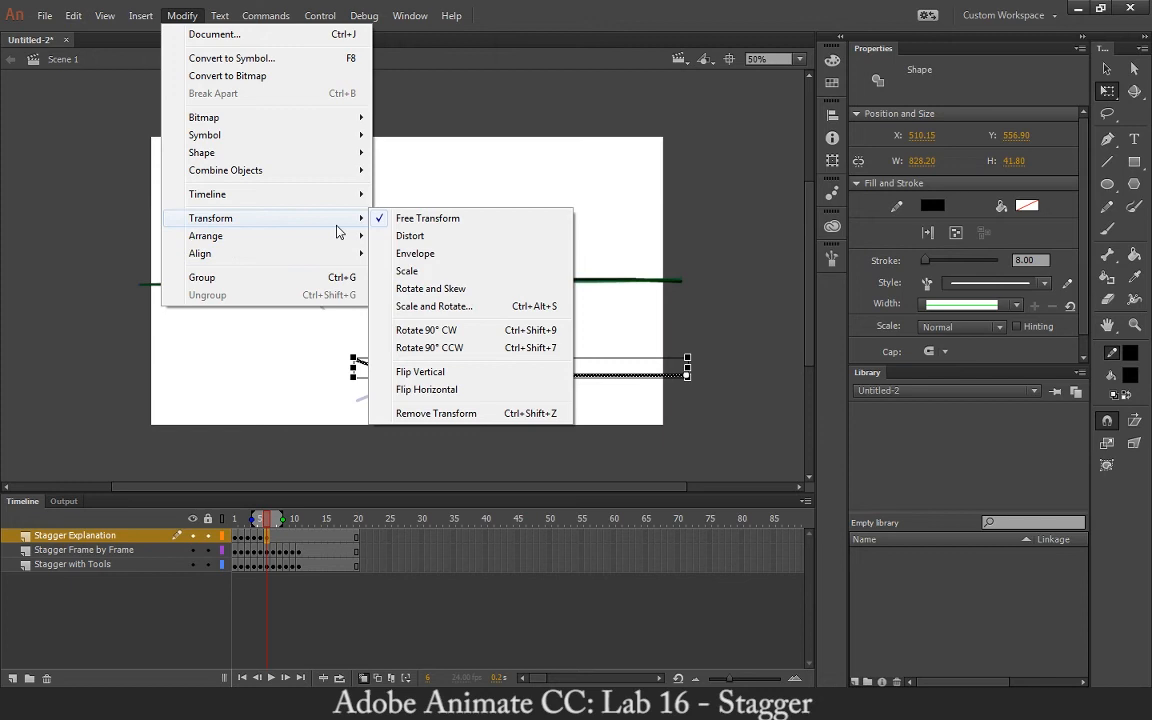
left_click(417, 374)
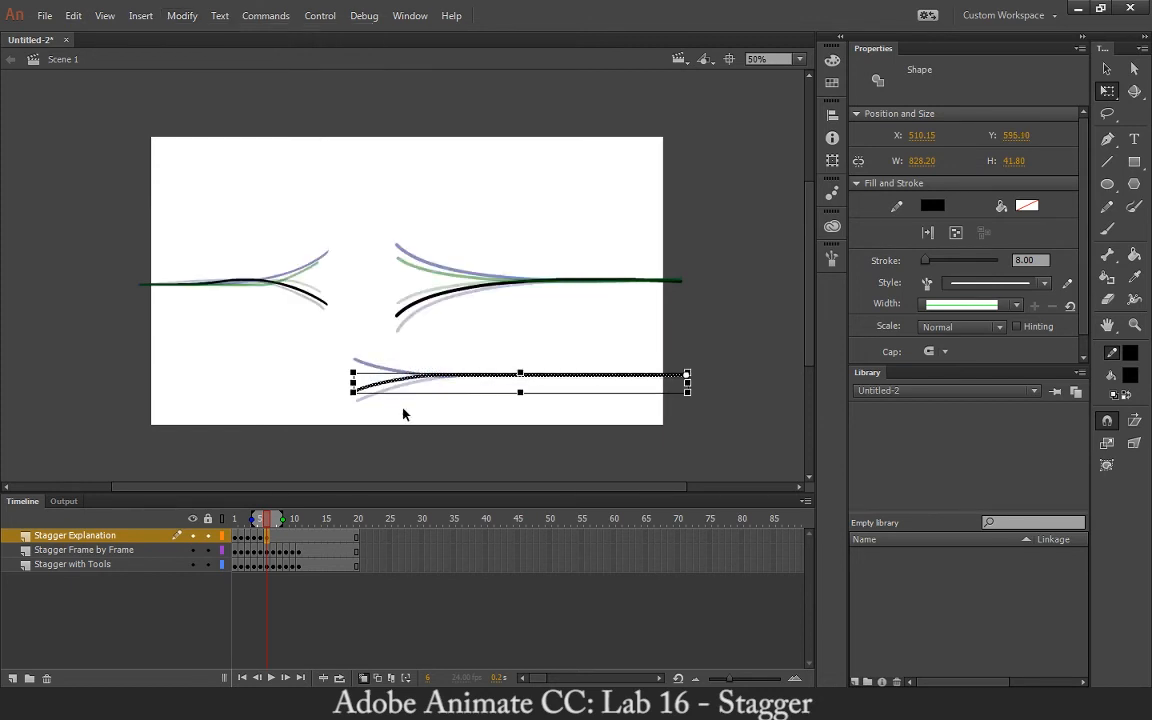
Copy frames 5 and 6 of the Stagger Explanation layer and paste the pair at frame 7 and again at frame 9.
left_click(260, 537)
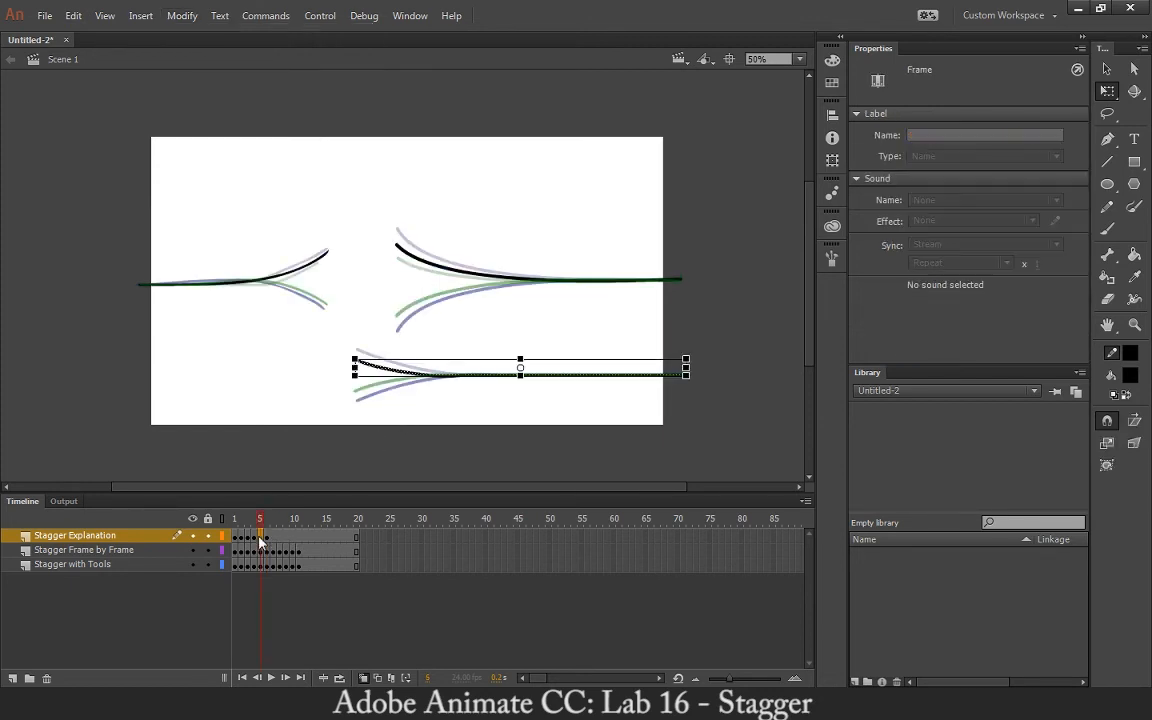
left_click(266, 538)
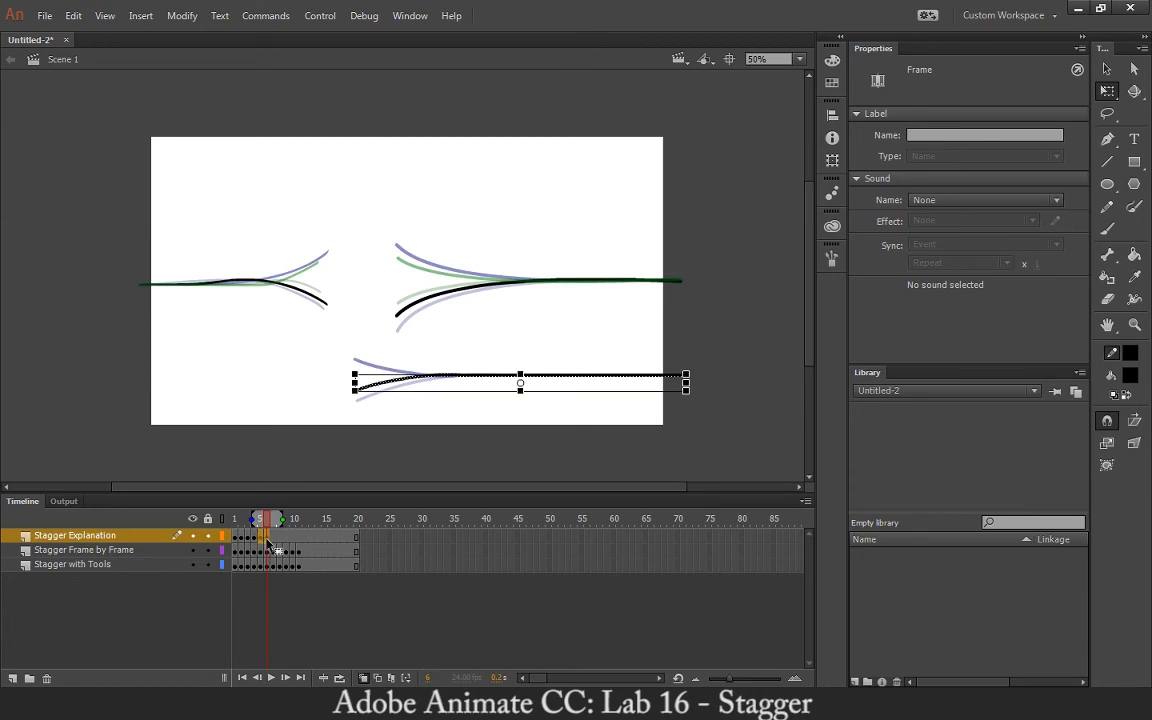
right_click(268, 543)
left_click(382, 318)
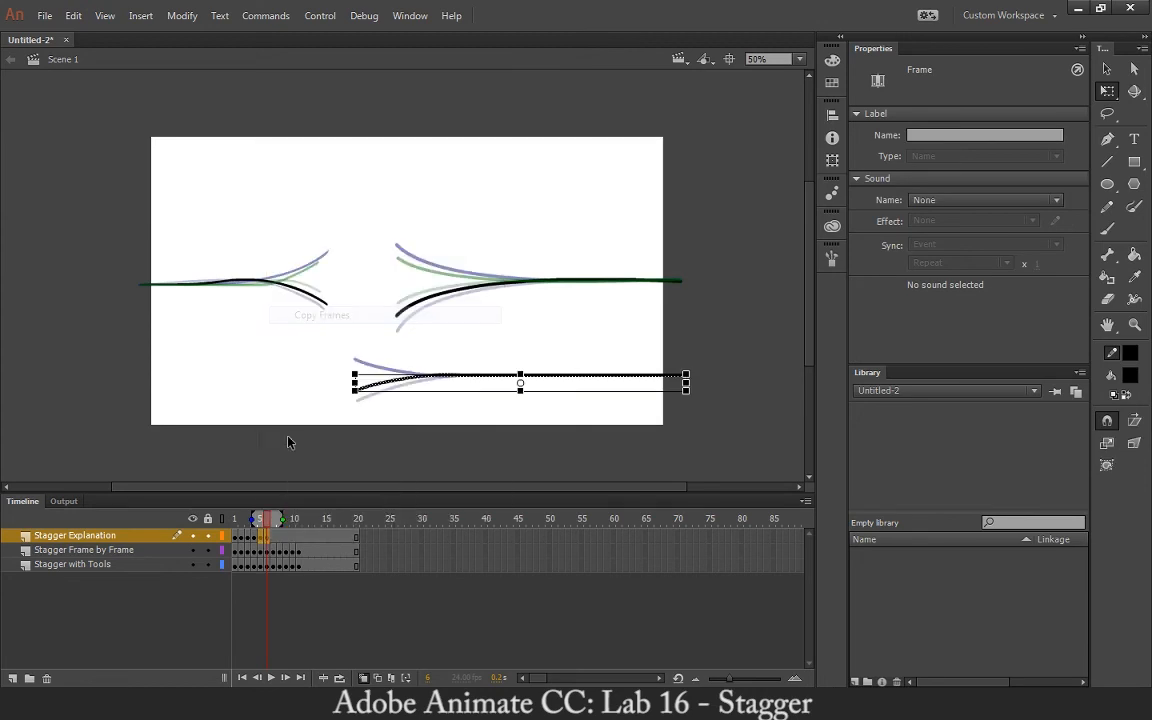
left_click(273, 537)
right_click(273, 537)
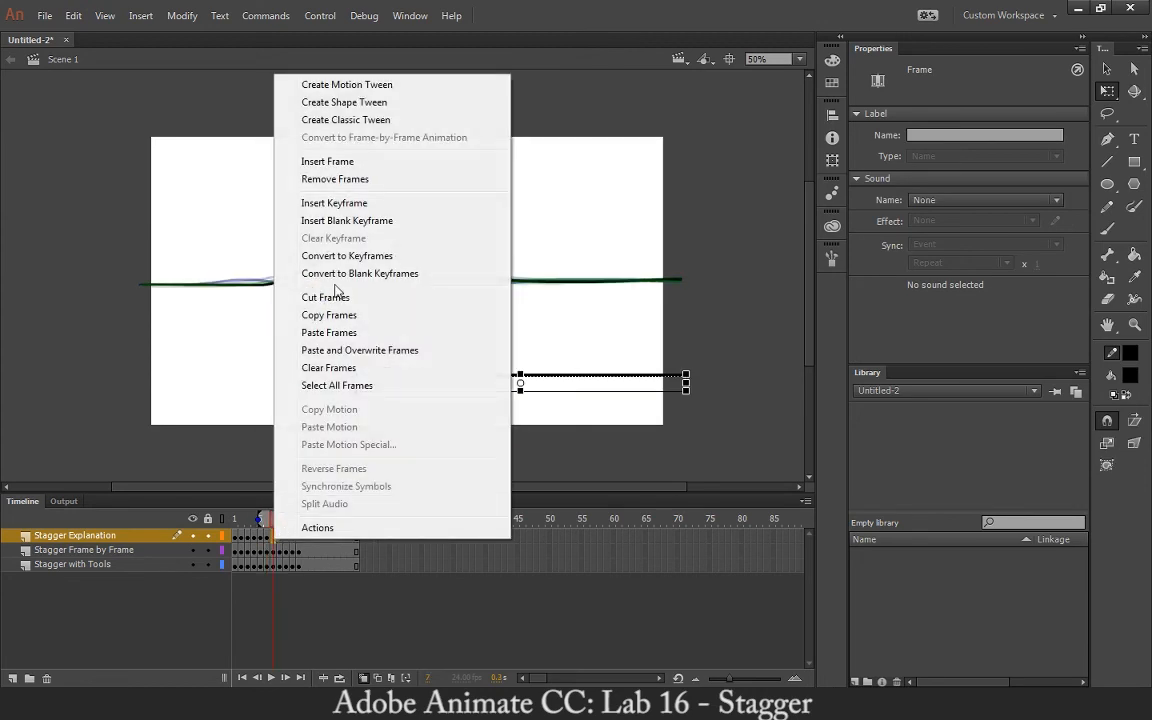
left_click(332, 332)
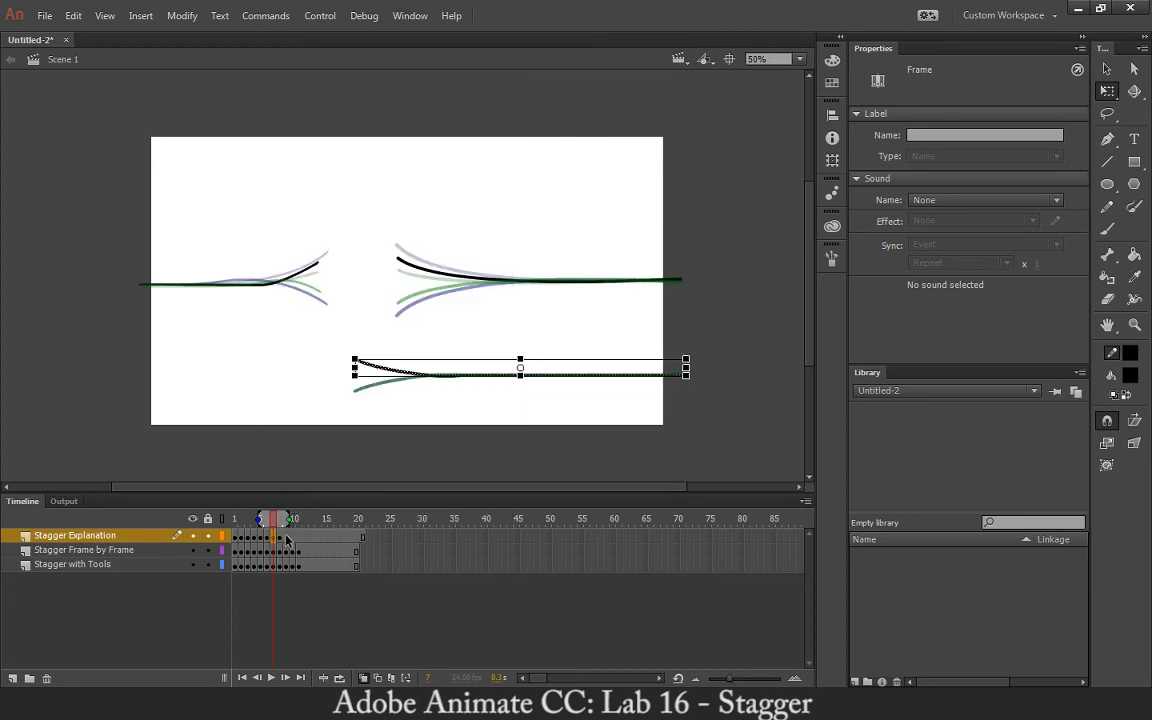
right_click(287, 541)
left_click(350, 329)
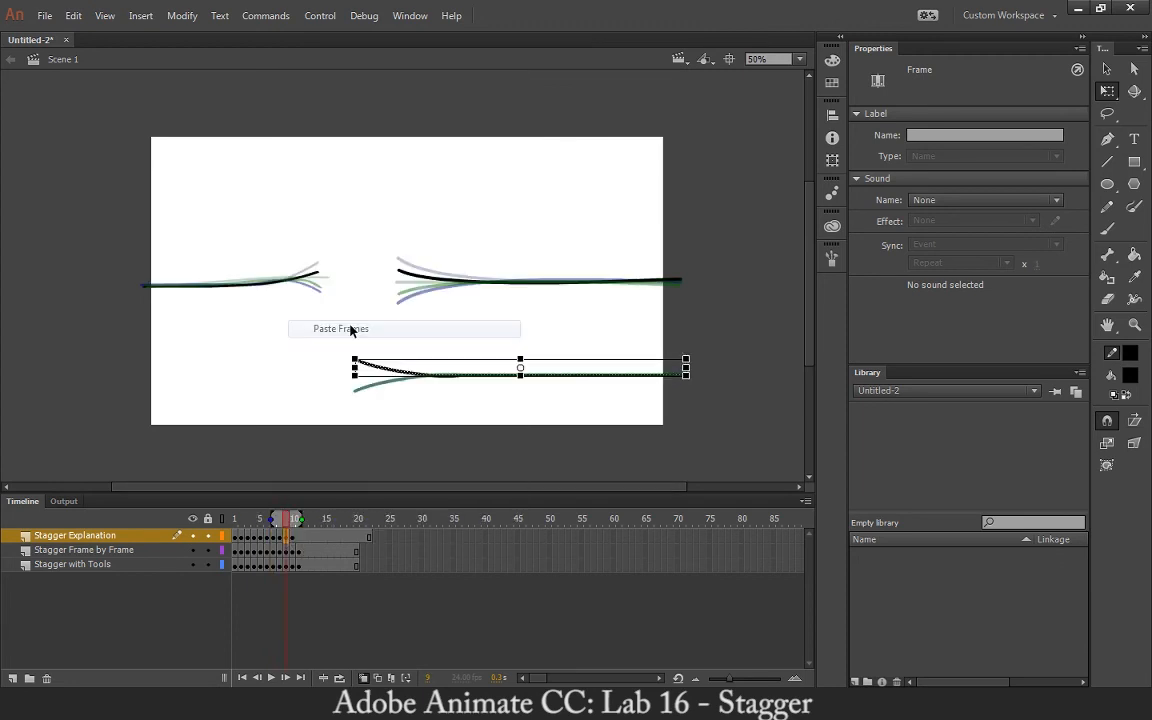
left_click_drag(288, 524, 300, 527)
left_click(300, 537)
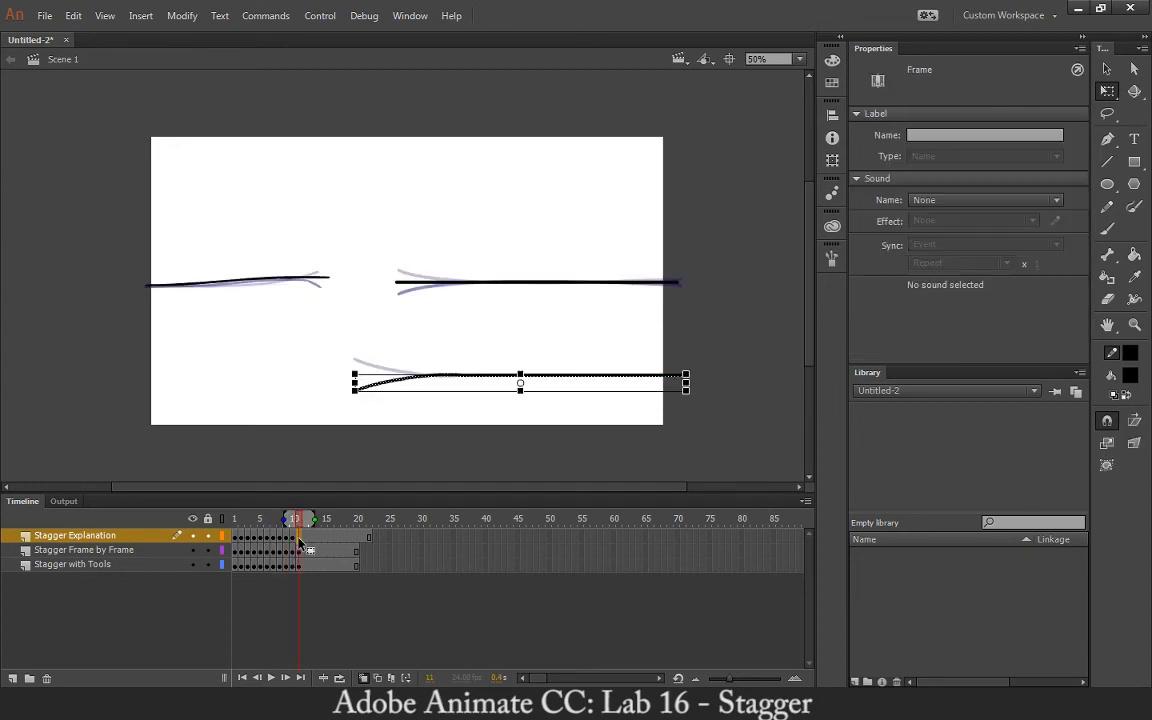
Replace frame 11's line on the Stagger Explanation layer with the copied upward-bent line in place and pull its free end slightly lower.
key("Delete")
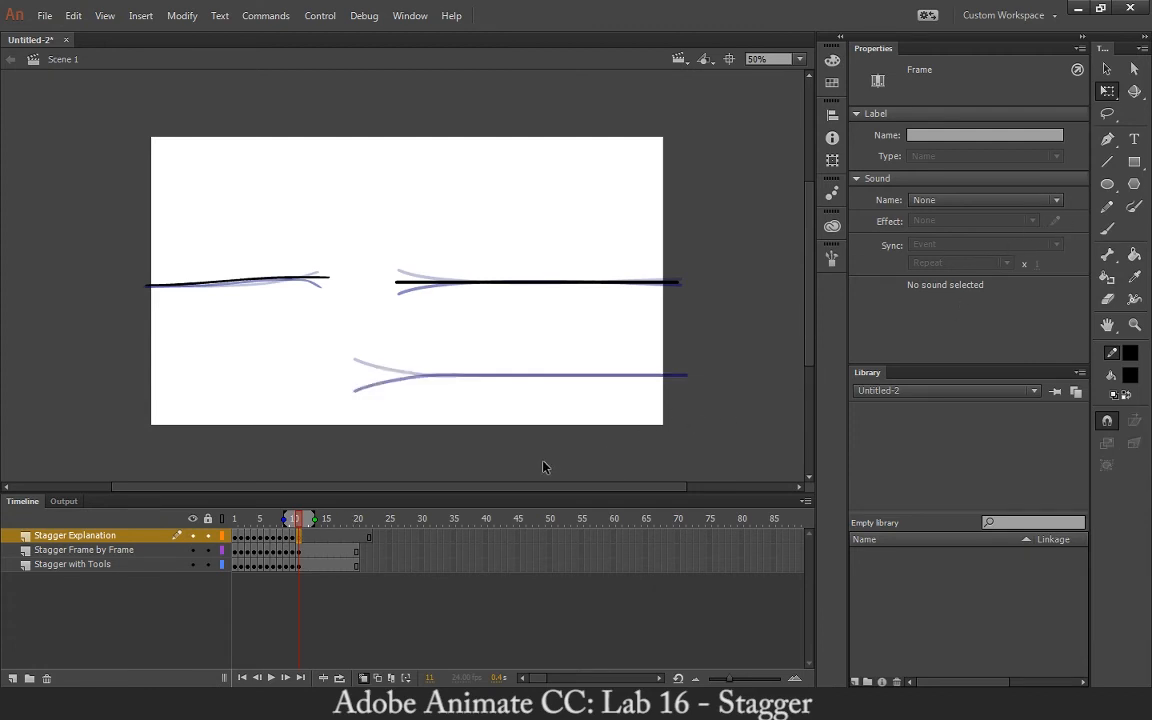
key("ctrl+shift+v")
left_click(398, 425)
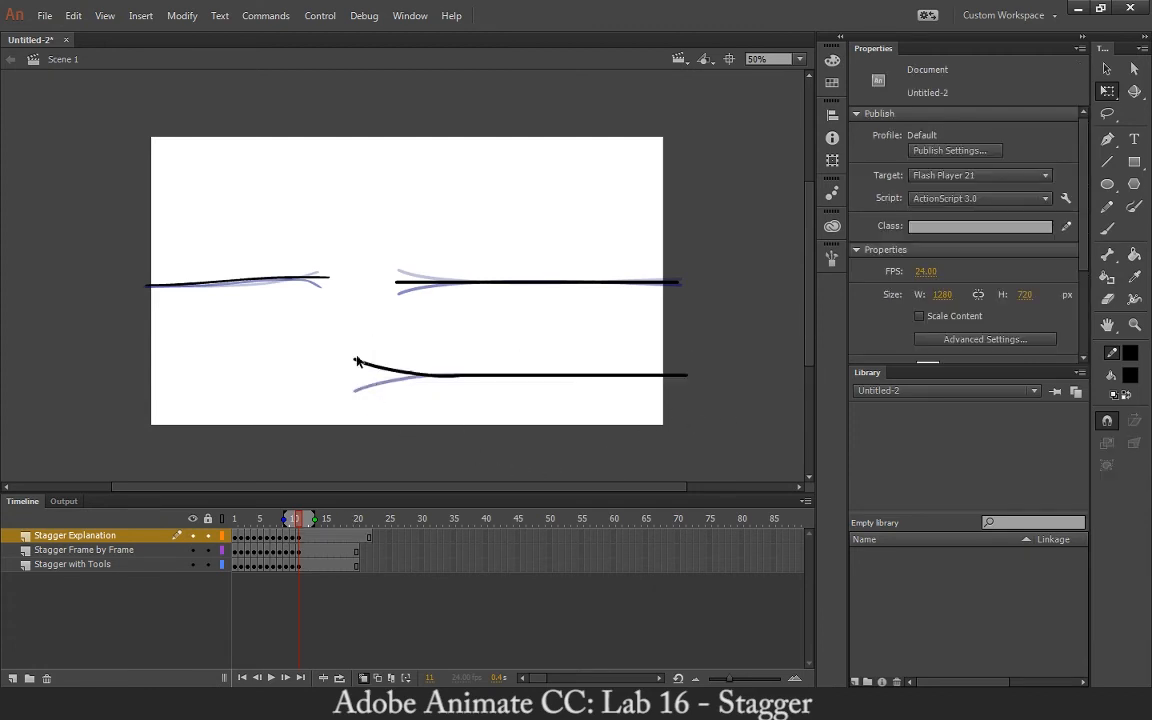
mouse_move(374, 368)
left_mouse_down()
mouse_move(376, 377)
mouse_move(355, 368)
left_mouse_up()
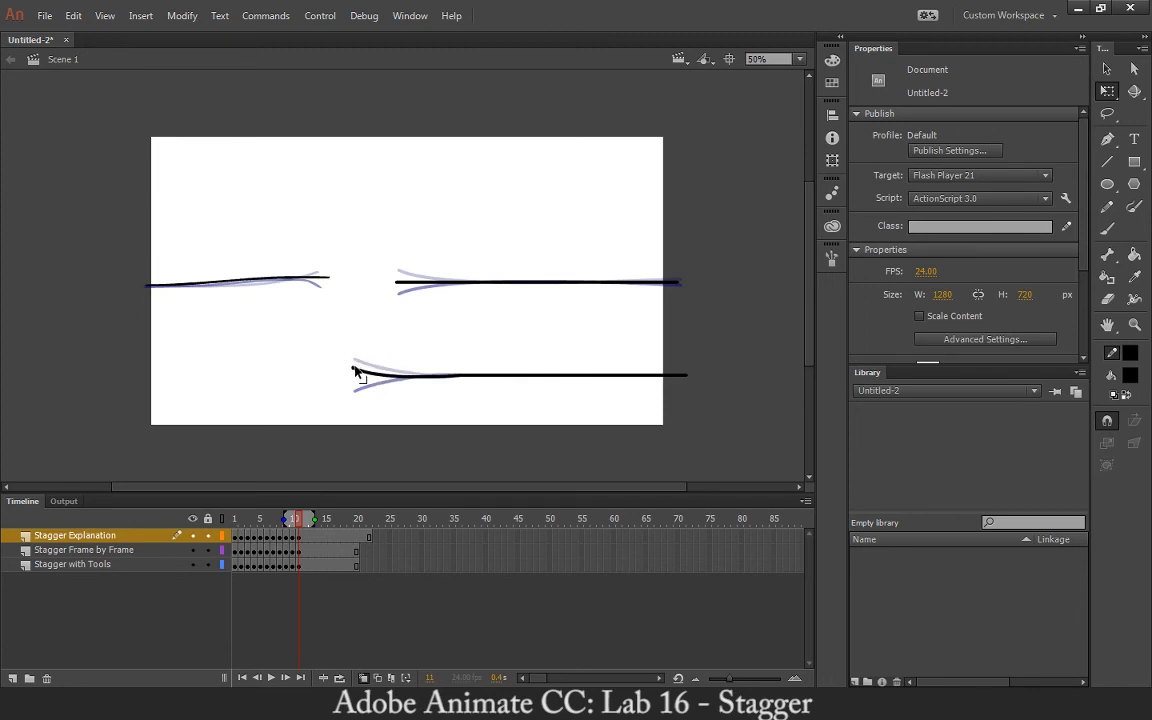
Copy the whole flattened frame 11 line in place into a blank keyframe at frame 12 of the Stagger Explanation layer.
left_click(480, 376)
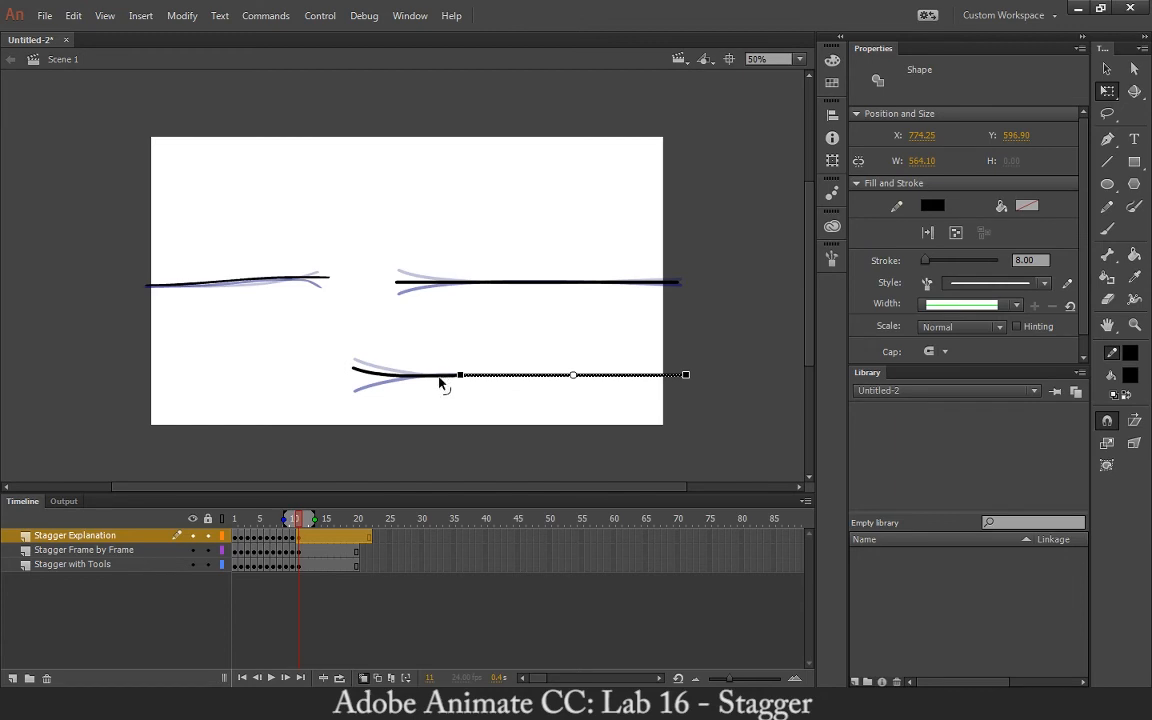
left_click(442, 376, "shift")
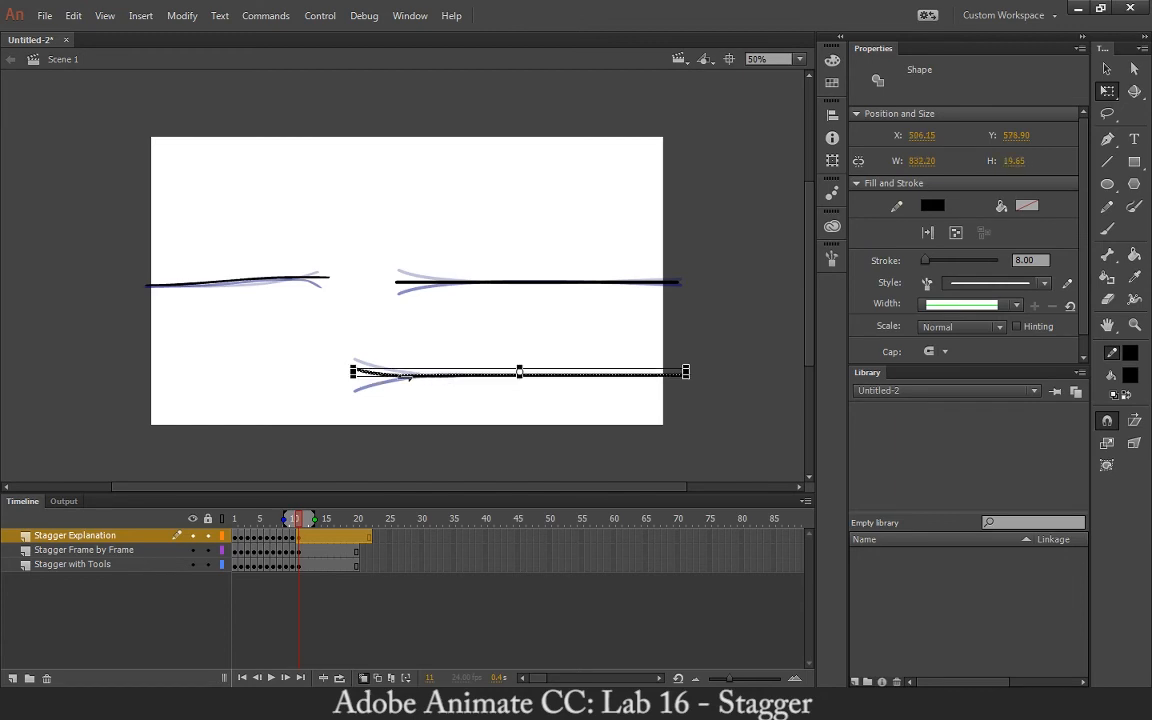
left_click(305, 536)
left_click(307, 549)
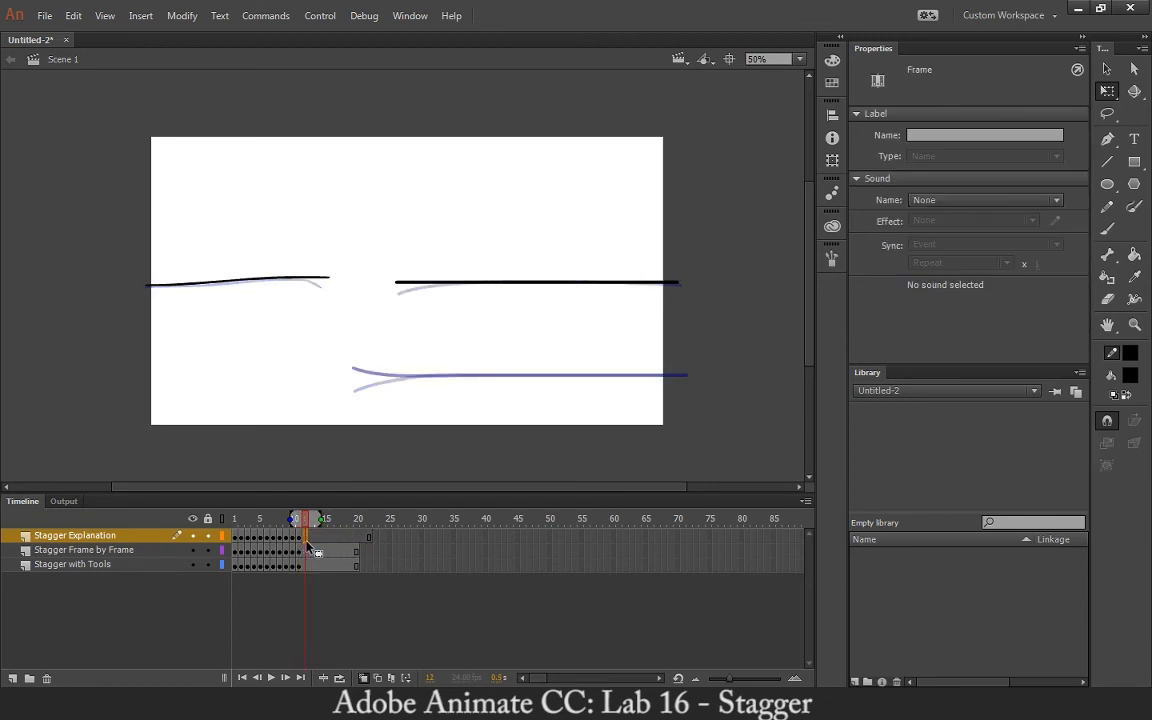
key("ctrl+shift+v")
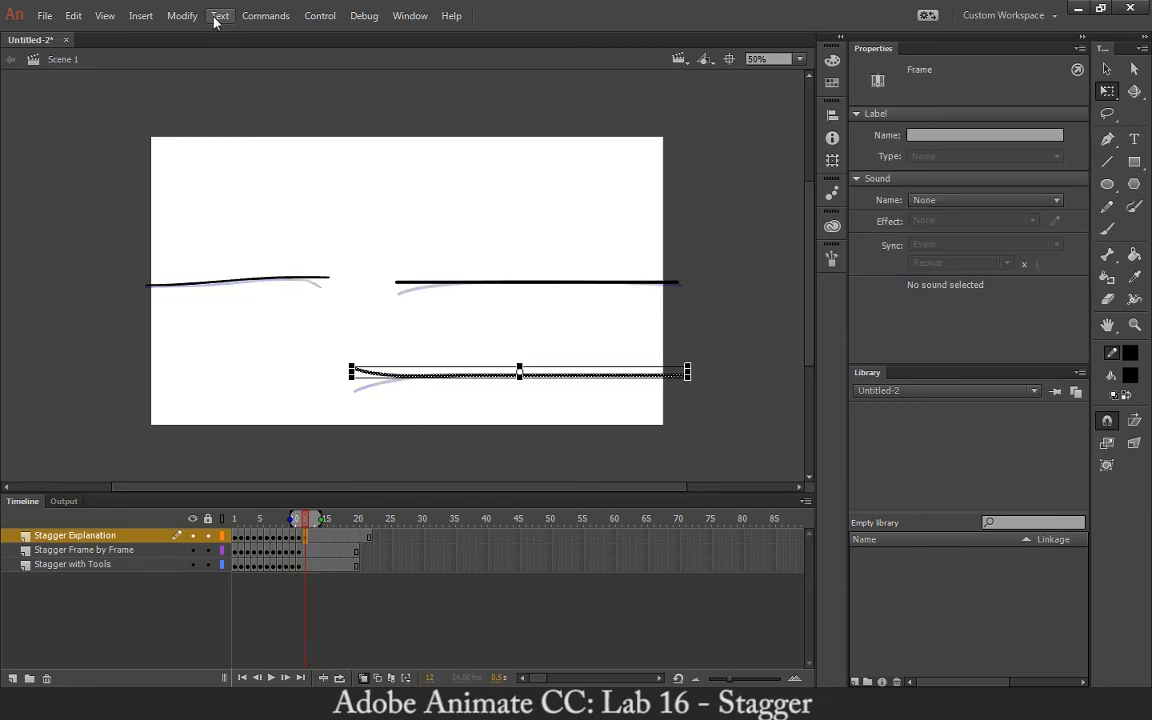
Flip the frame 12 line vertically and nudge it down until its straight part aligns with the line in frame 11.
left_click(182, 15)
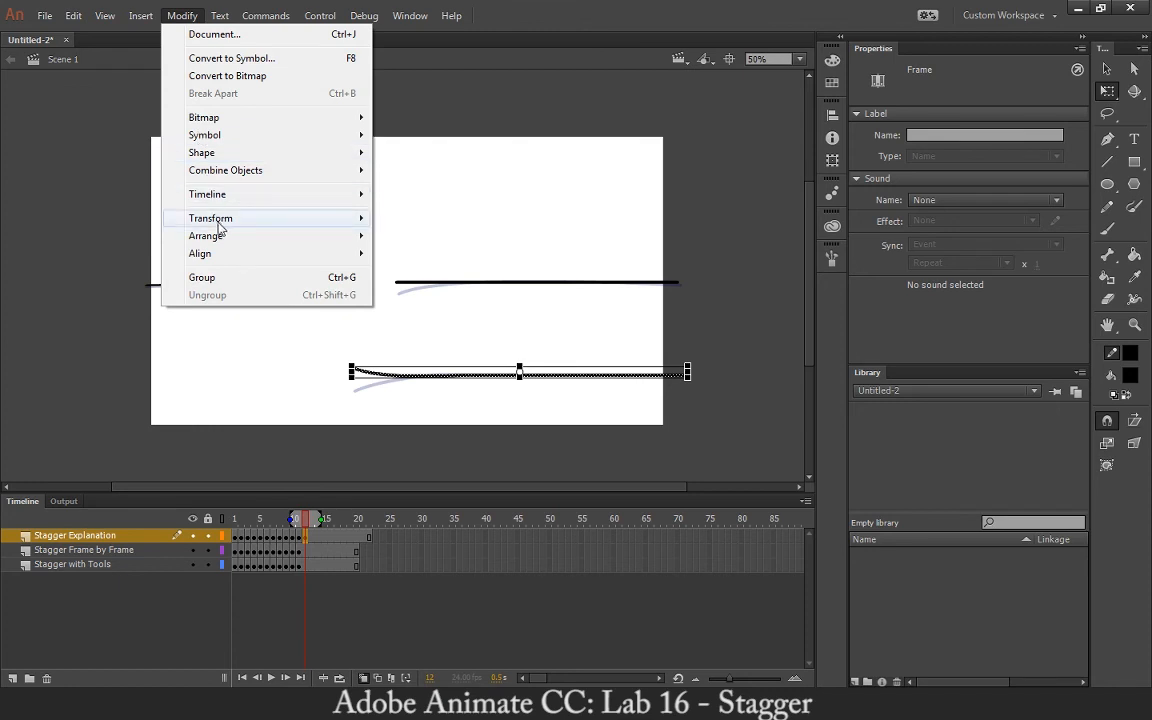
mouse_move(220, 217)
left_click(437, 374)
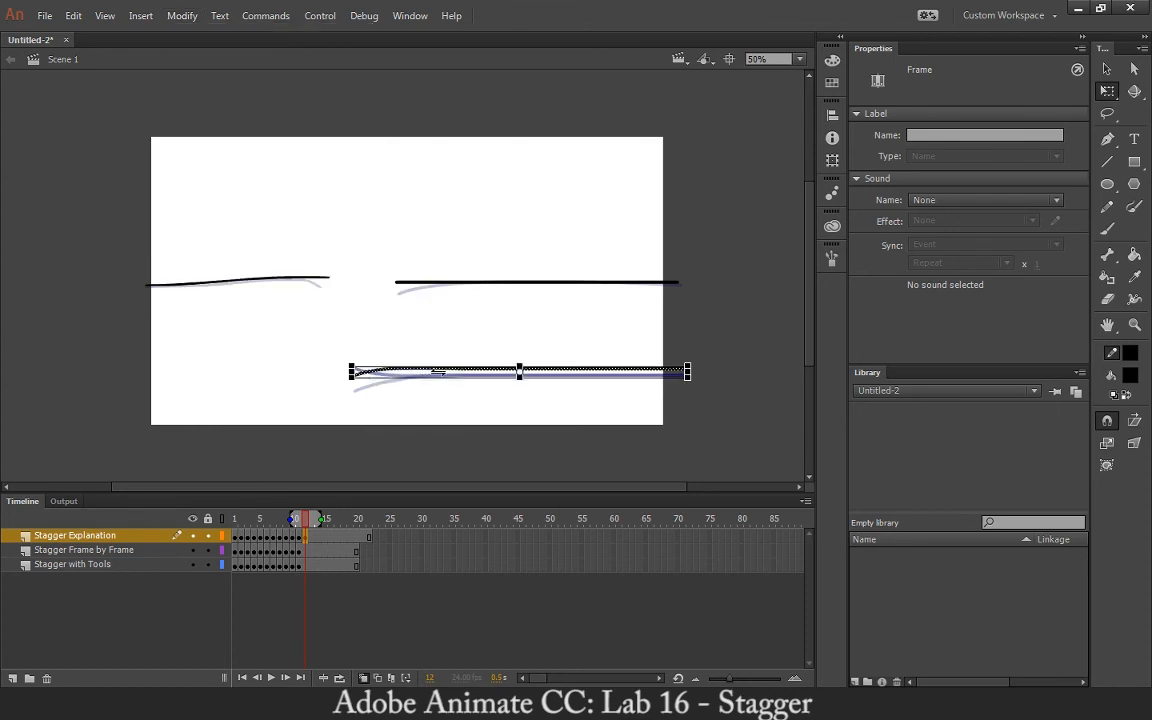
key("Down")
key("Down")
key("Down")
key("Down")
key("Down")
key("Down")
key("Down")
key("Down")
key("Down")
key("Down")
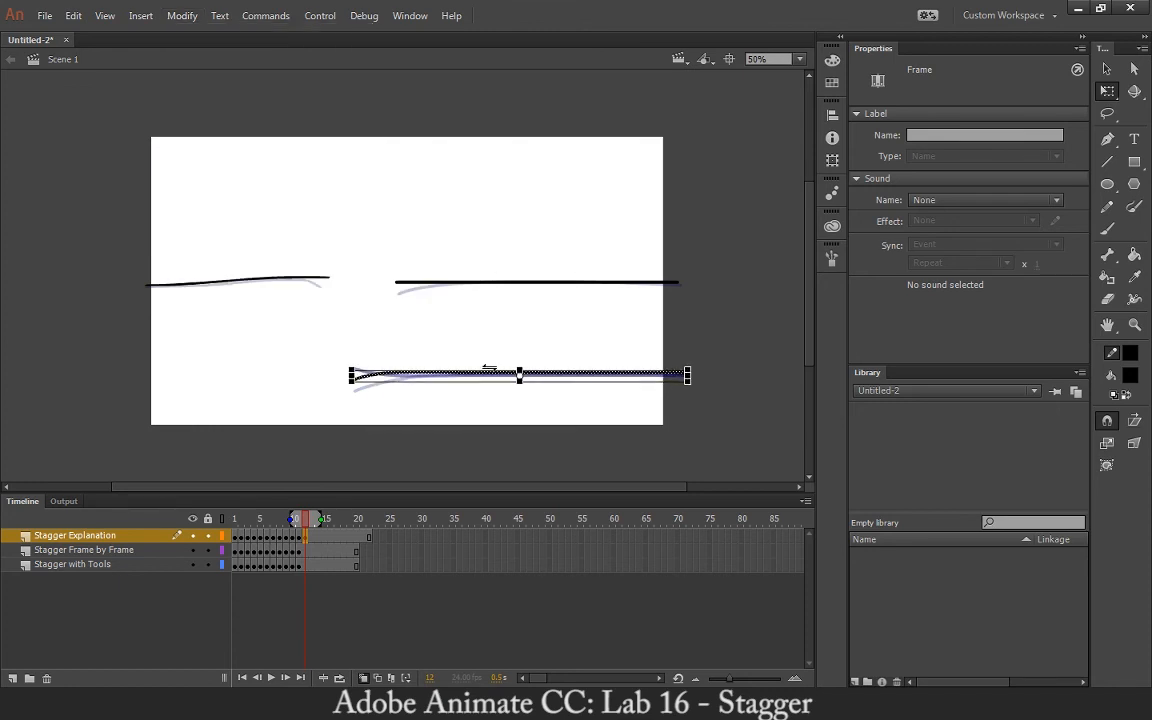
key("Down")
key("Down")
key("Down")
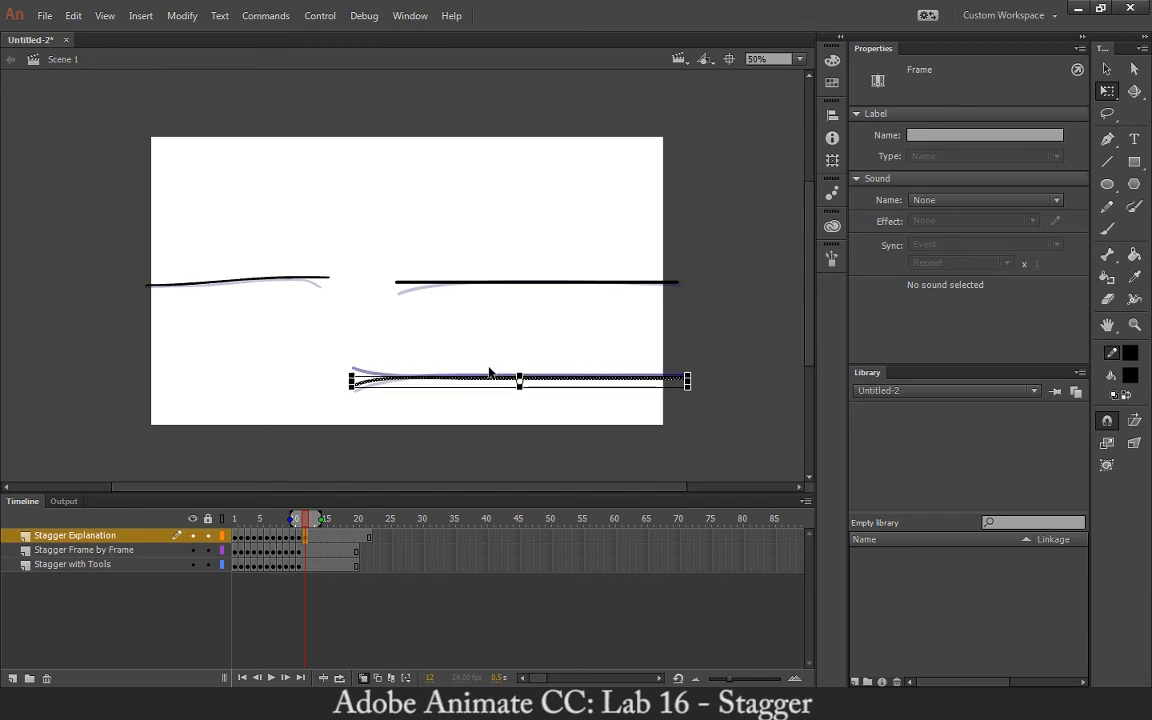
key("Up")
key("Up")
key("Up")
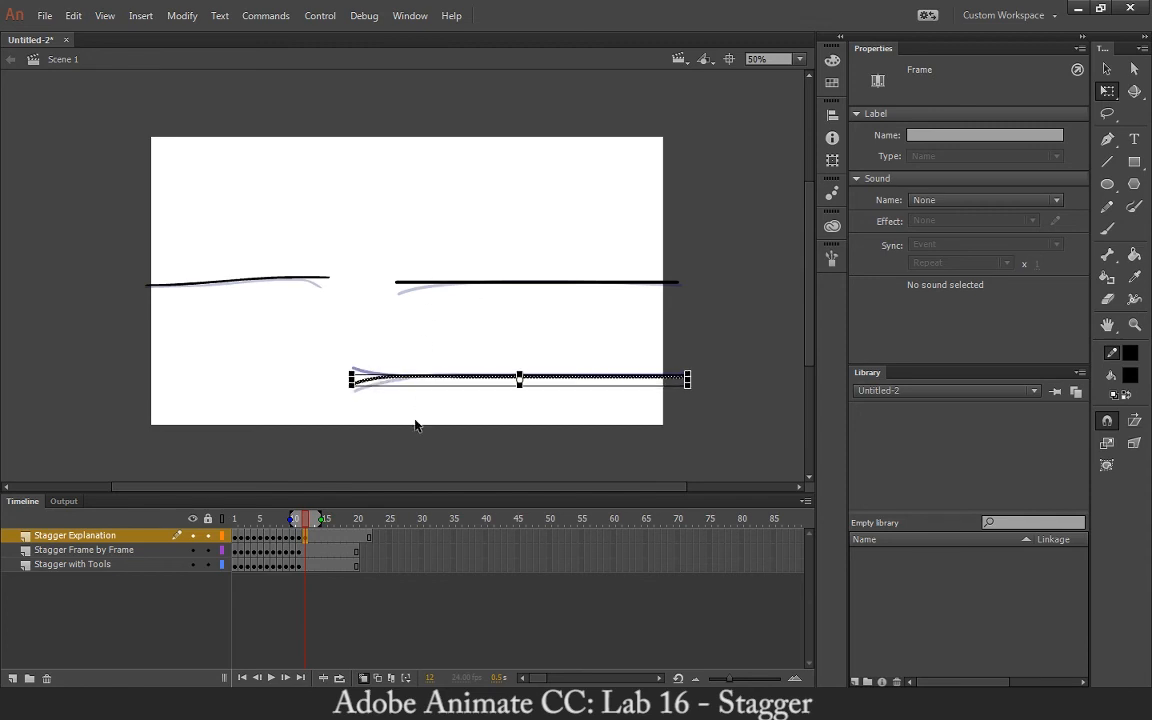
Copy frames 11 and 12 of the Stagger Explanation layer and paste the pair at frame 13 and again at frame 15.
left_click(304, 538)
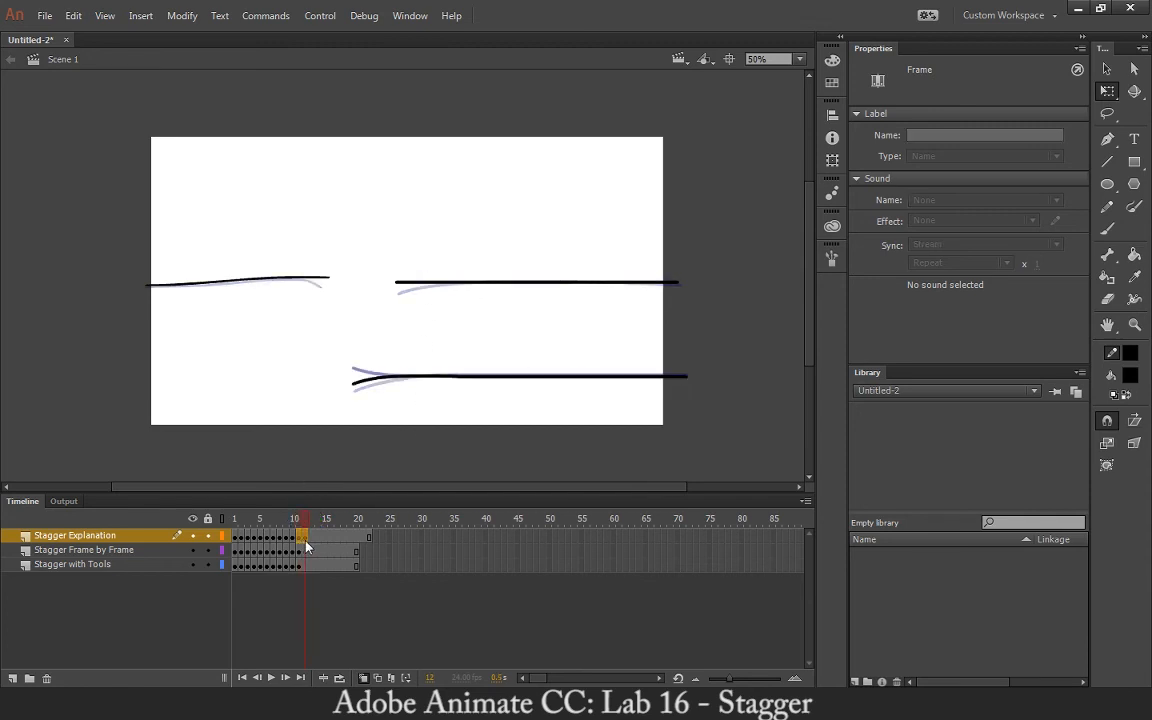
right_click(305, 538)
left_click(372, 316)
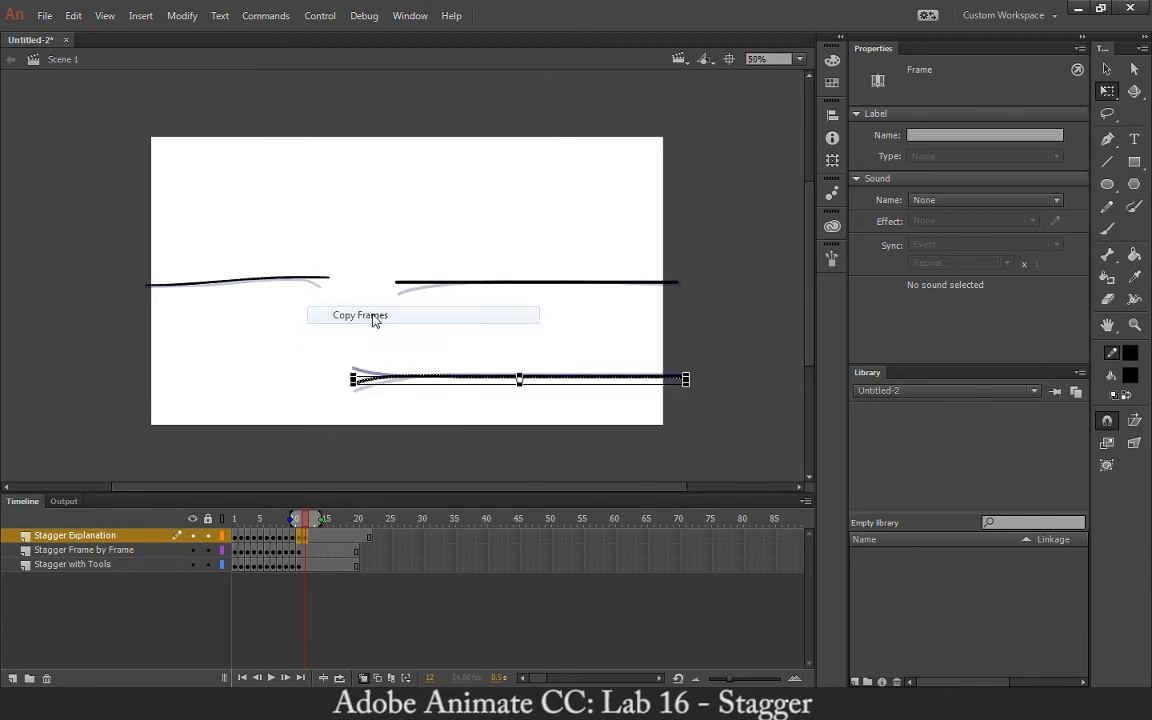
left_click(311, 539)
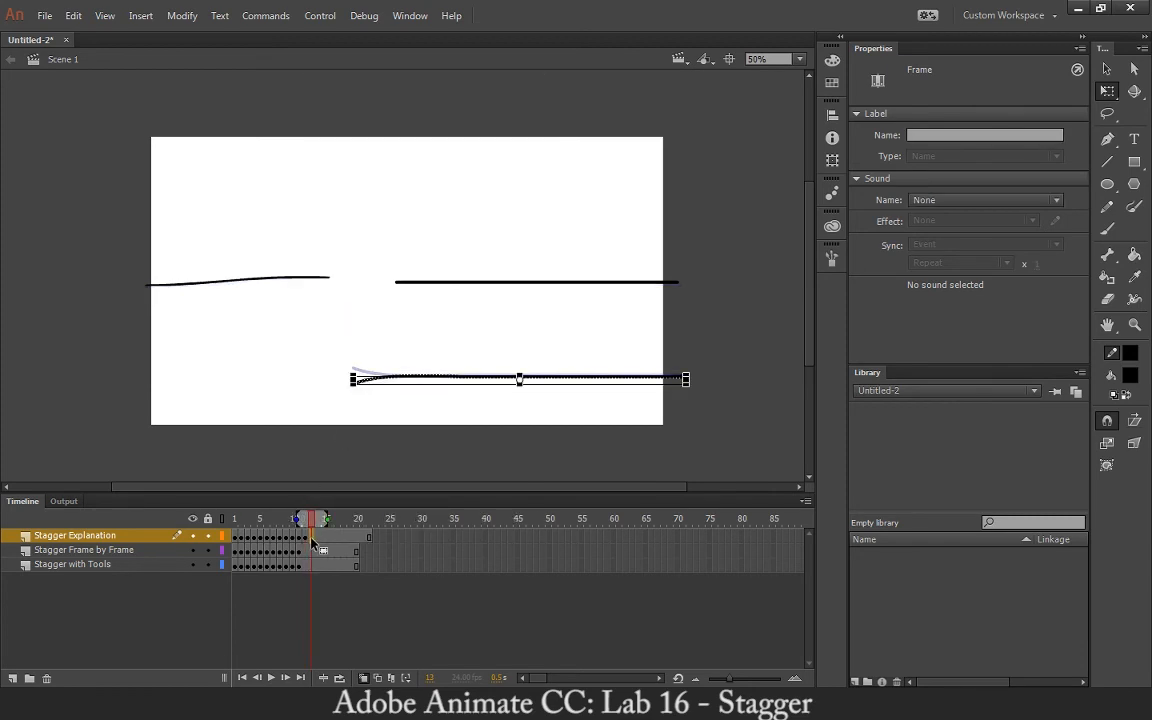
right_click(311, 539)
left_click(385, 330)
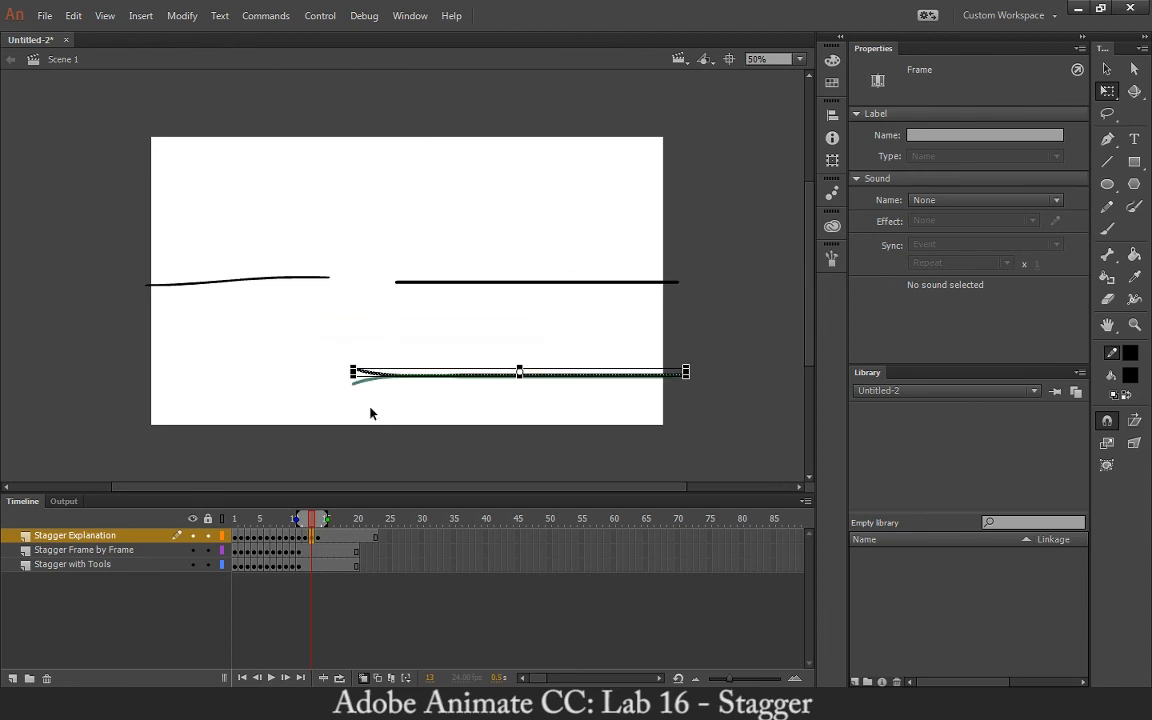
left_click(325, 539)
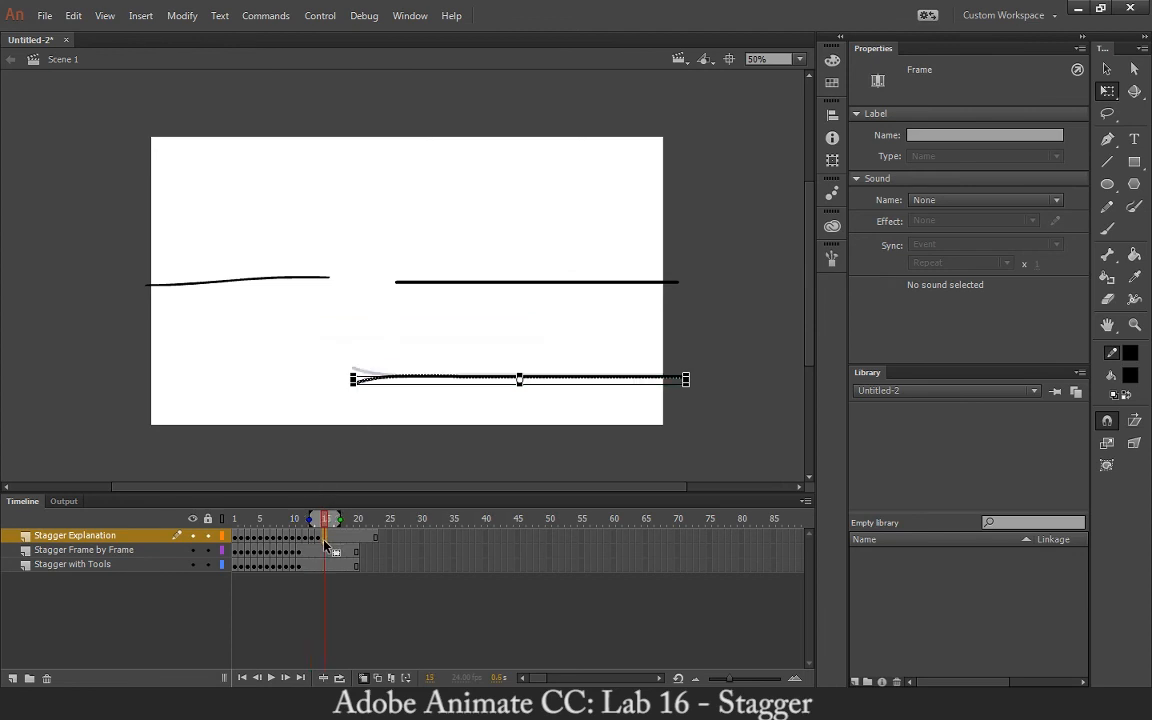
right_click(325, 539)
left_click(385, 333)
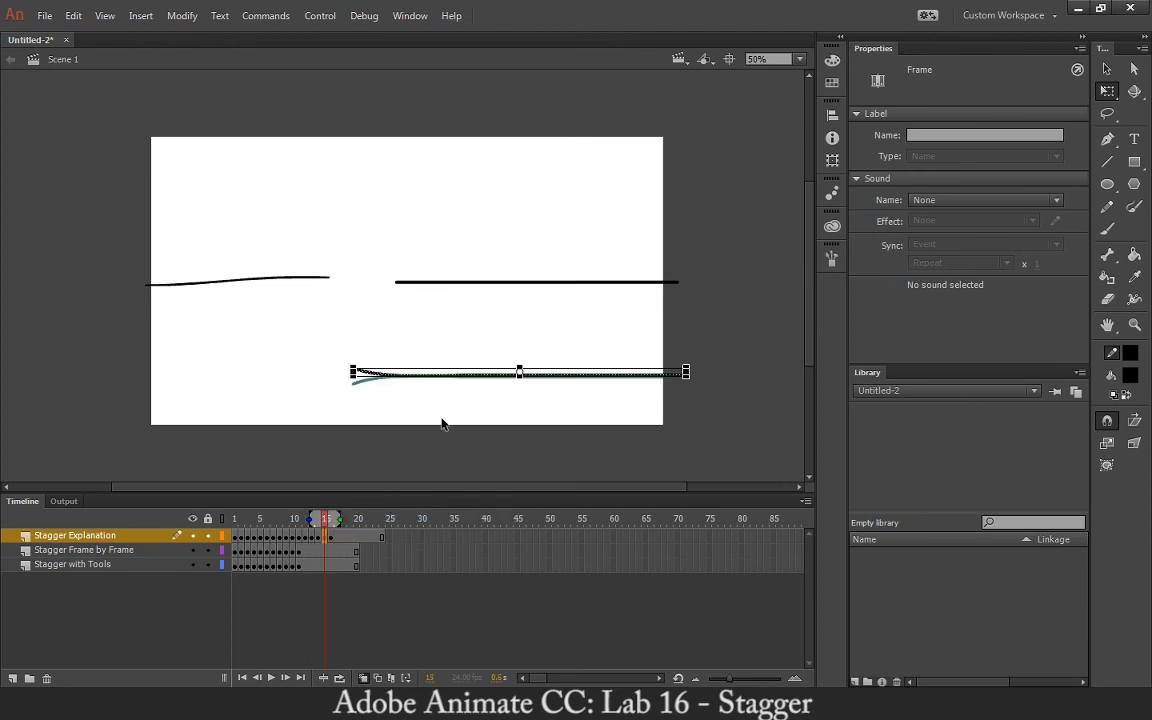
Insert a blank keyframe at frame 17 of the Stagger Explanation layer and draw a straight horizontal line along the onion-skinned lines' full length.
left_click(1107, 161)
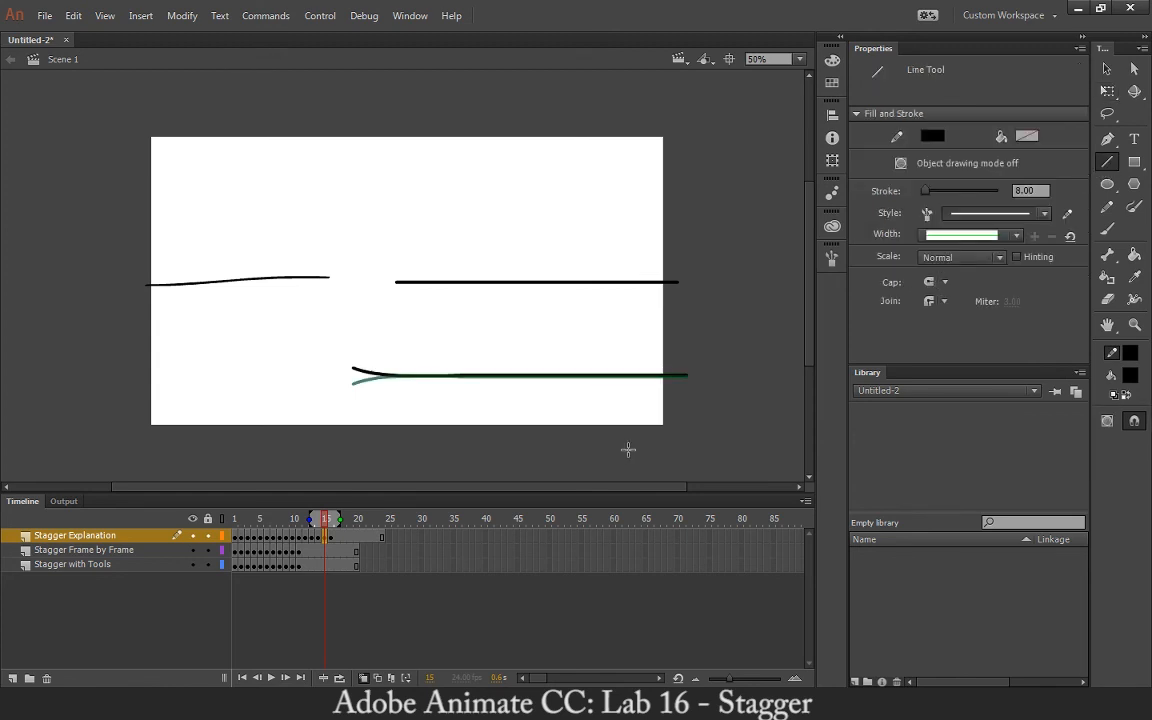
left_click(338, 538)
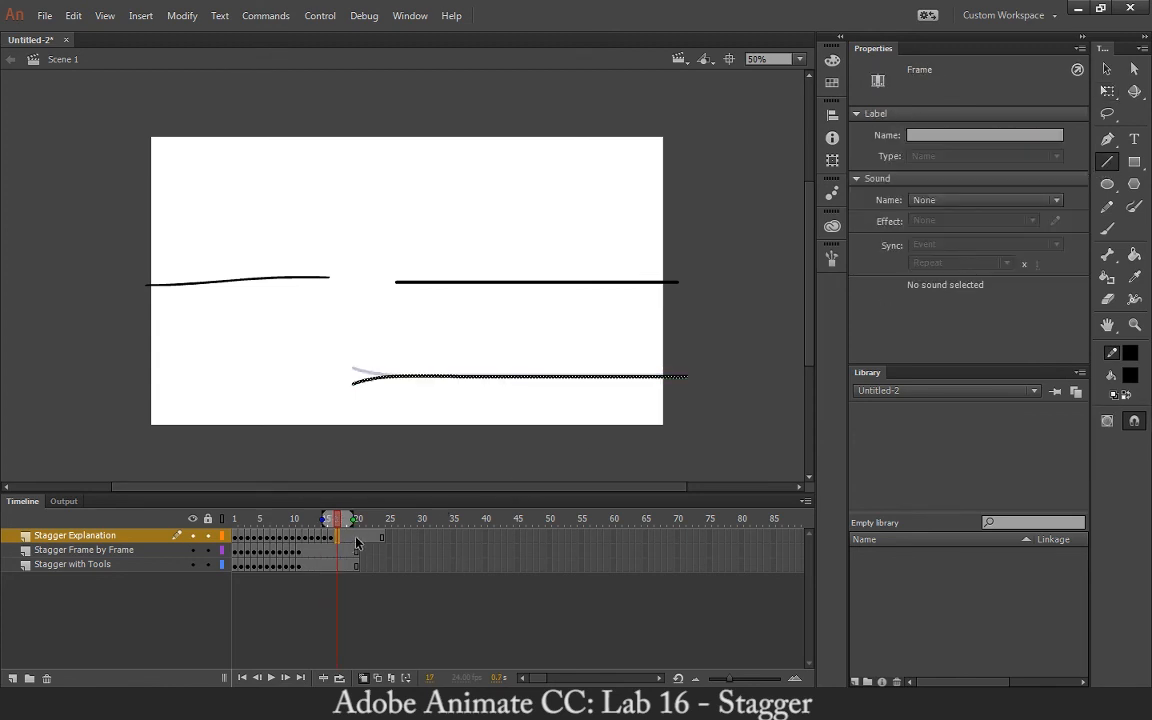
key("F7")
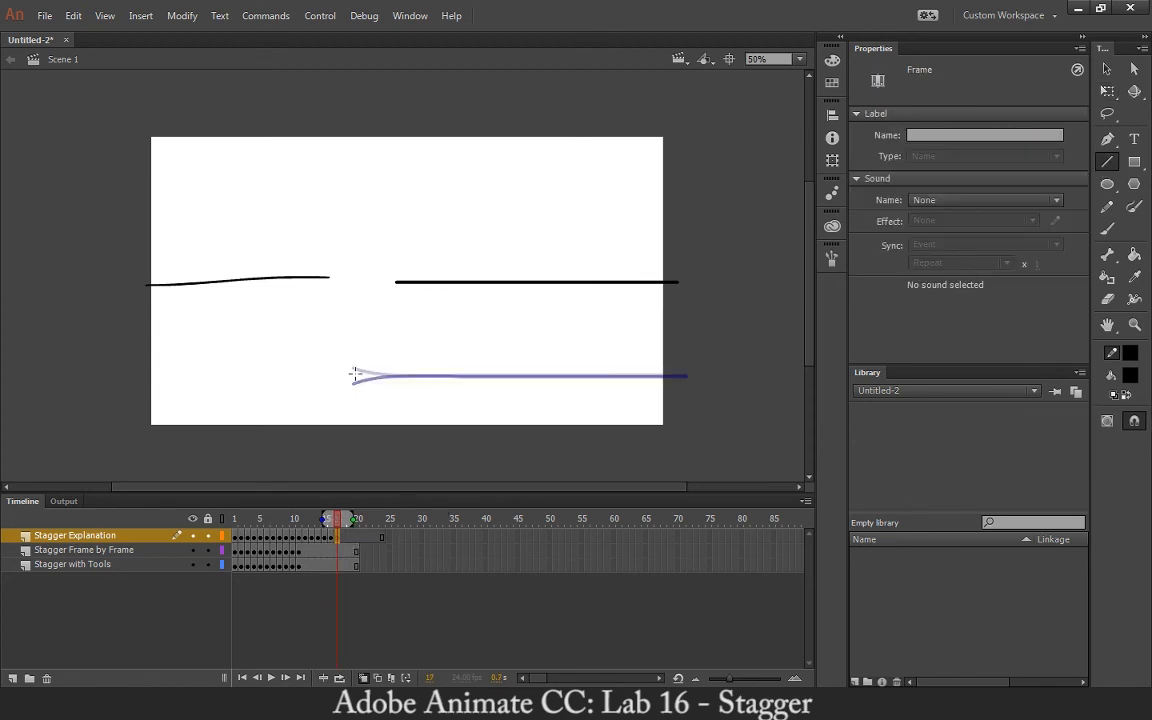
left_click_drag(350, 376, 686, 376)
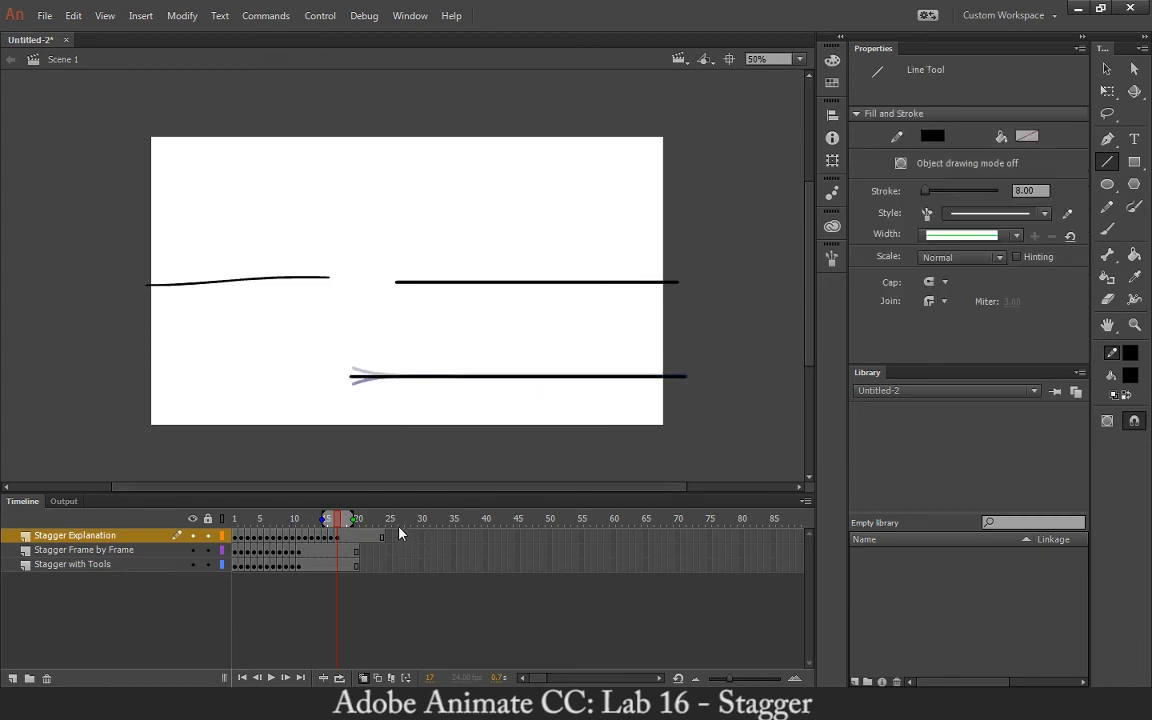
Extend the Stagger Frame by Frame and Stagger with Tools layers to frame 24.
left_click_drag(381, 549, 381, 566)
right_click(381, 570)
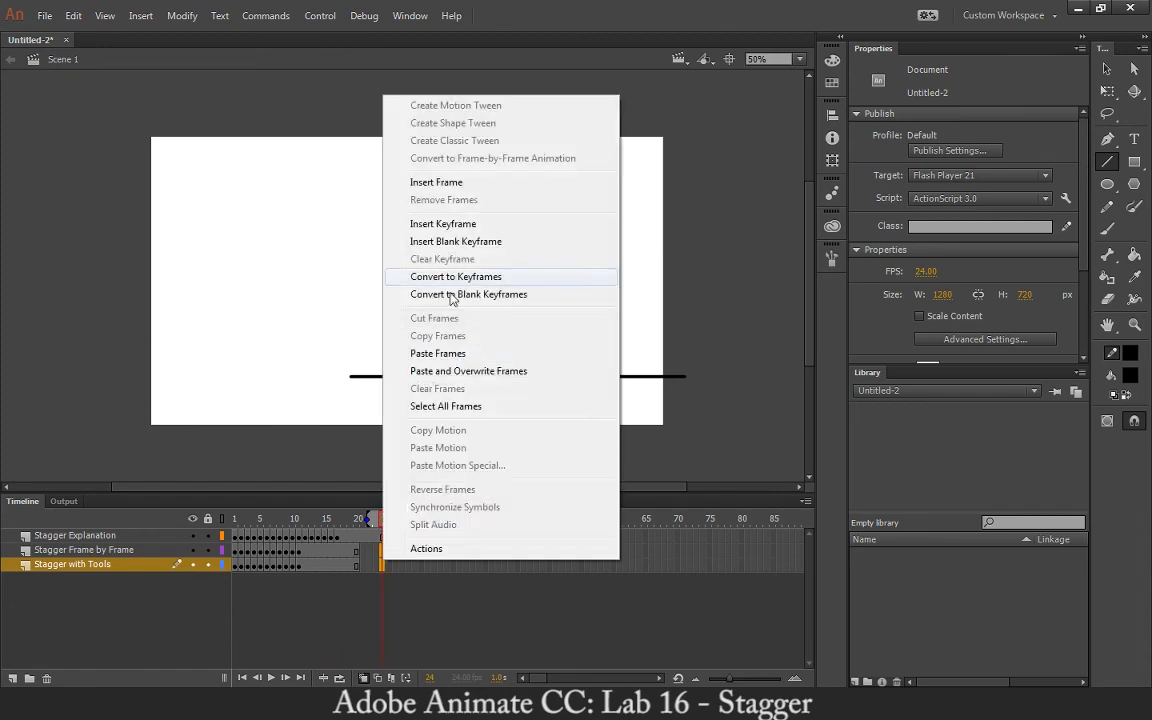
left_click(458, 188)
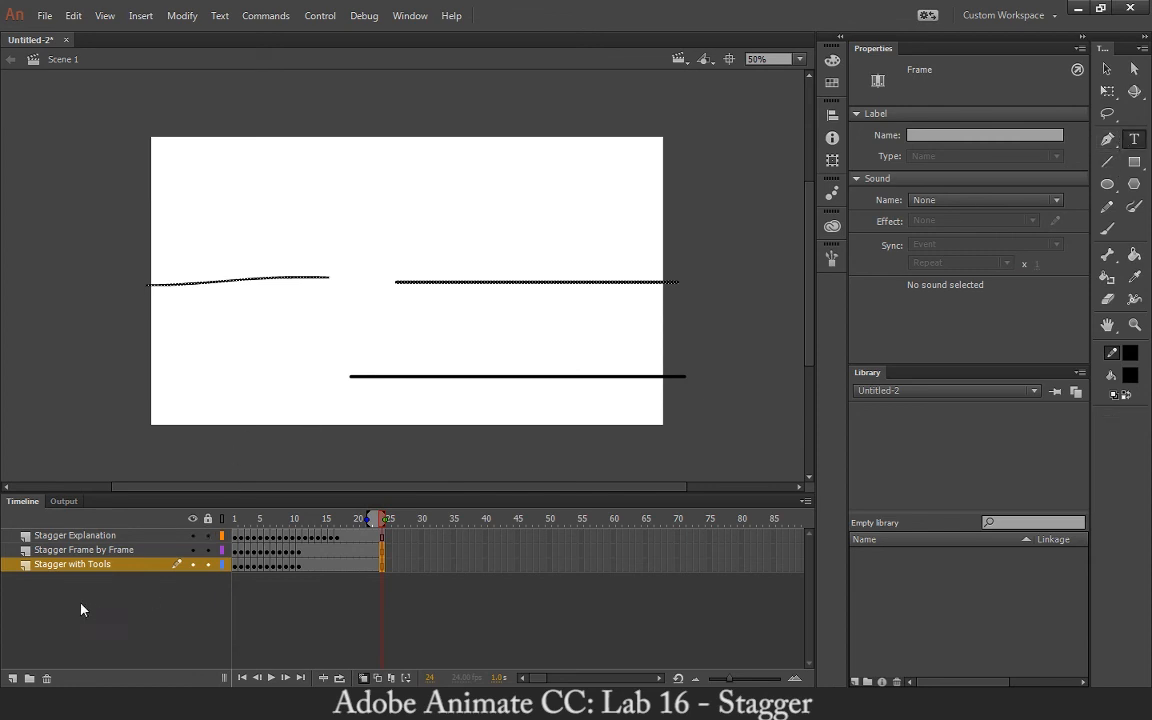
Add a new layer above all the others and name it Titles.
left_click(13, 679)
left_click_drag(58, 570, 58, 536)
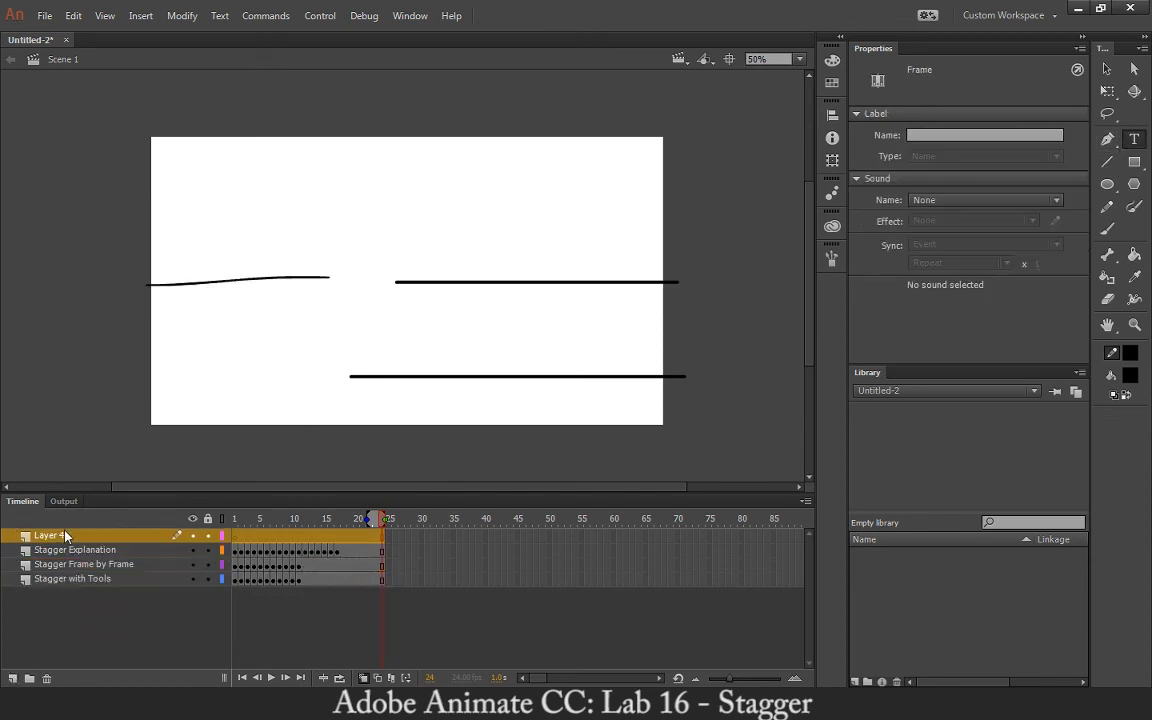
double_click(62, 536)
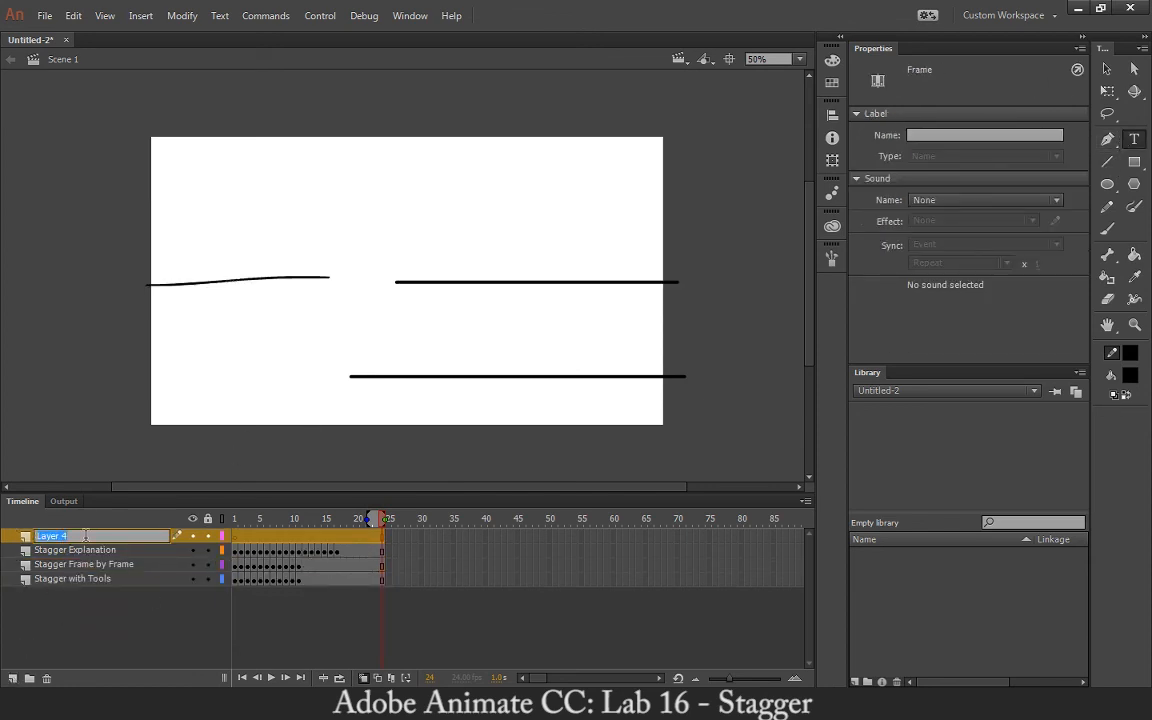
type("Titles")
key("Return")
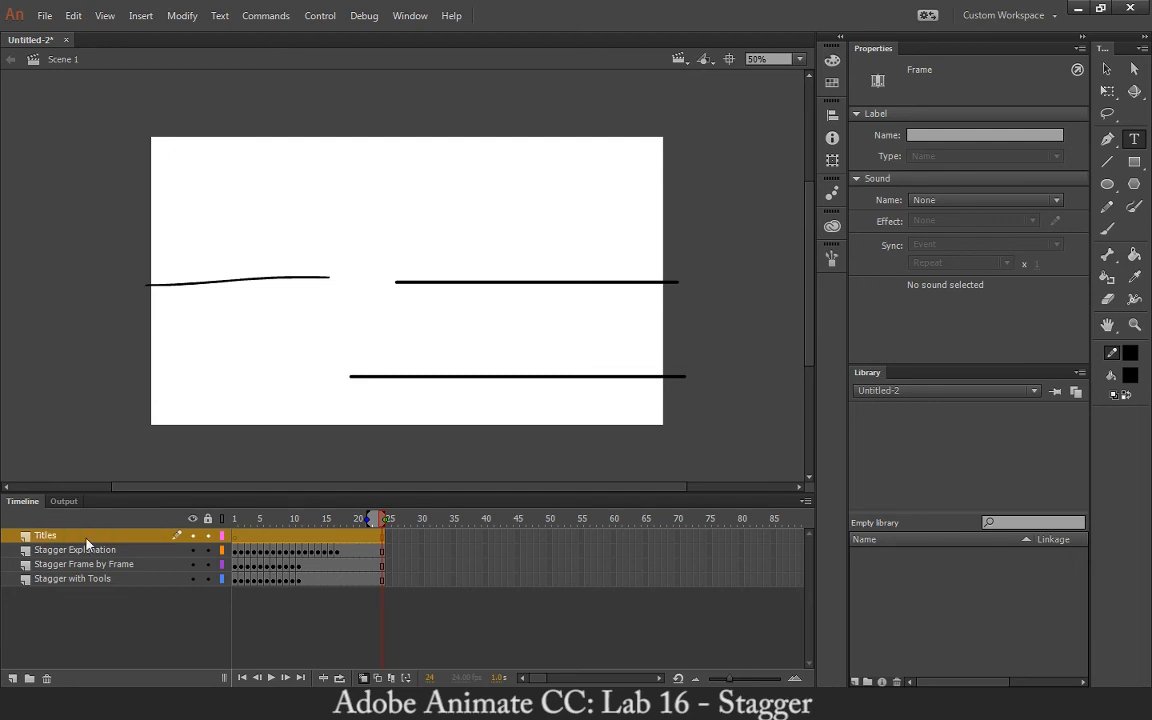
Add a static text block reading "Frame by Frame" near the stage's upper-left corner on the Titles layer.
left_click_drag(111, 167, 284, 222)
type("Frame ")
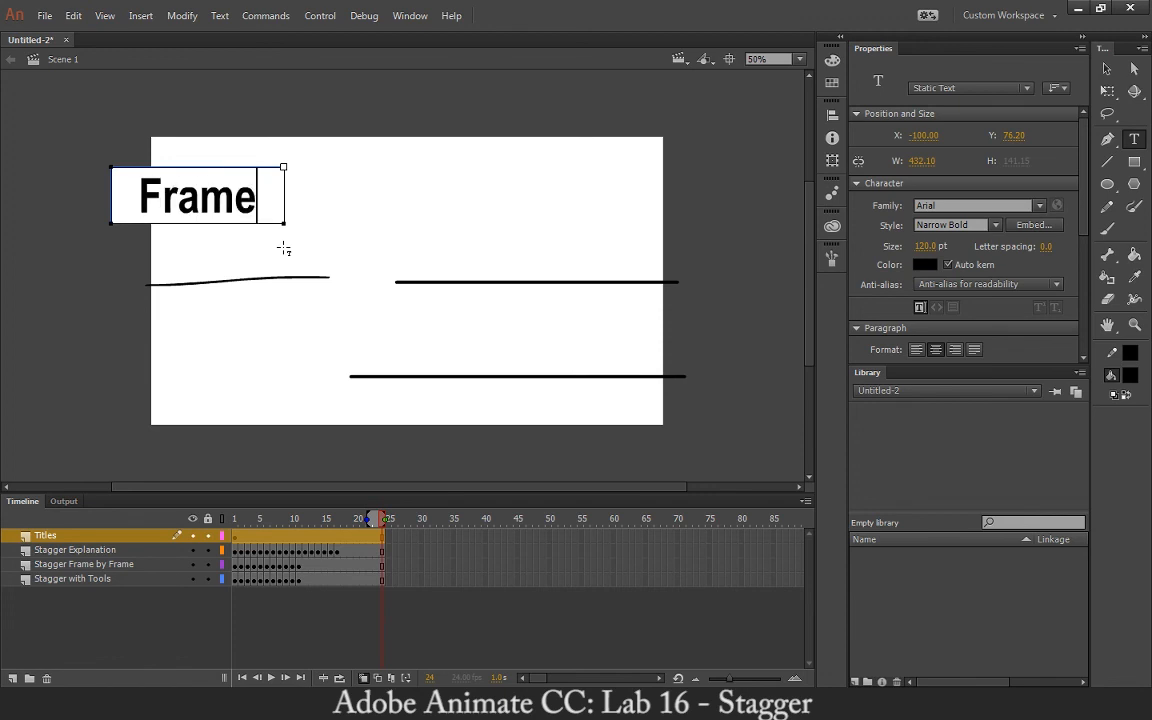
type("by Frame")
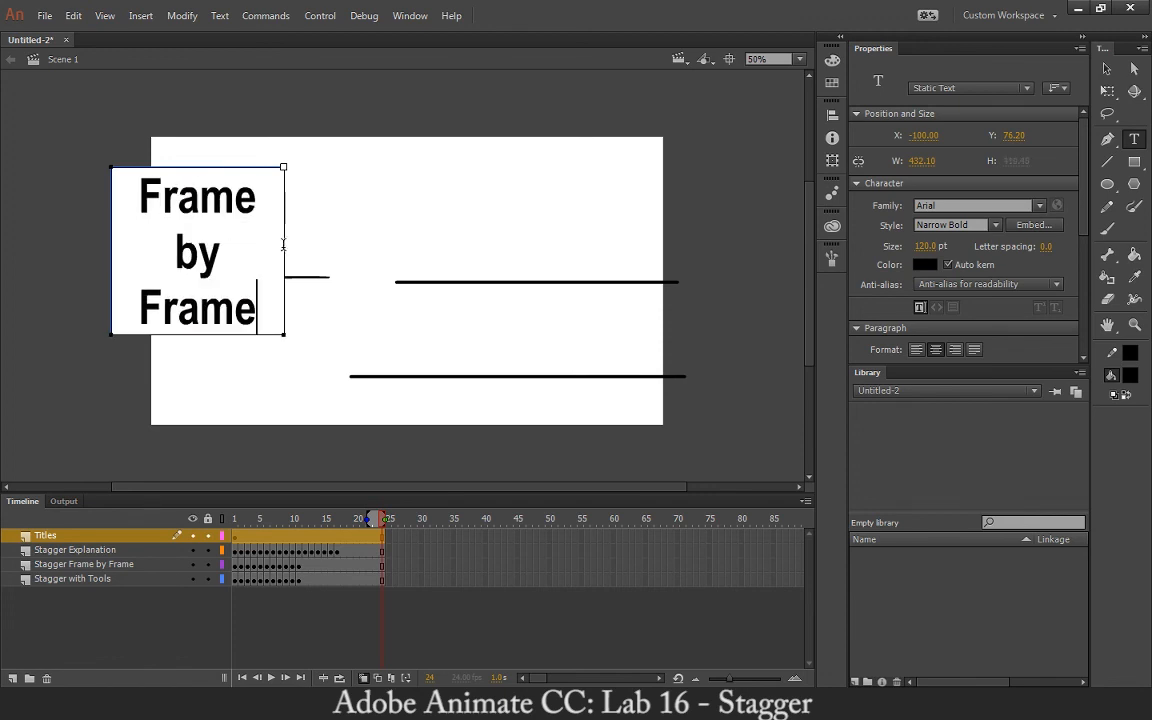
Set the "Frame by Frame" title to 55 pt and move it fully onto the stage, above the left line.
key("ctrl+a")
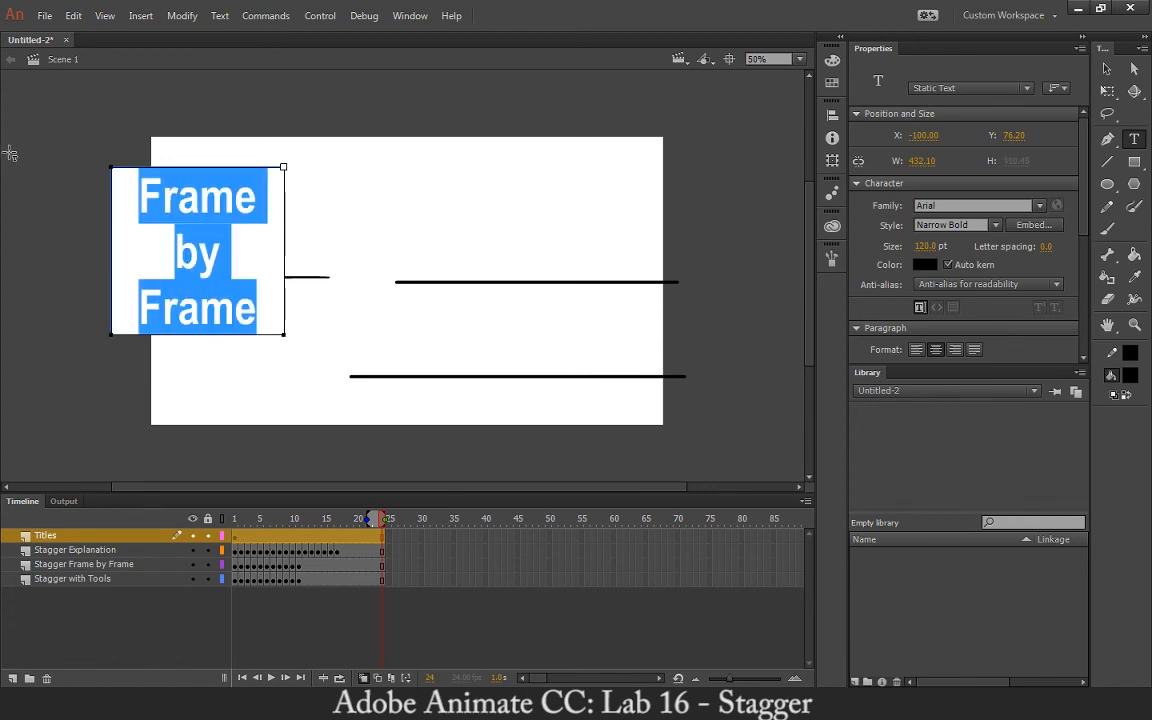
left_click_drag(931, 247, 885, 244)
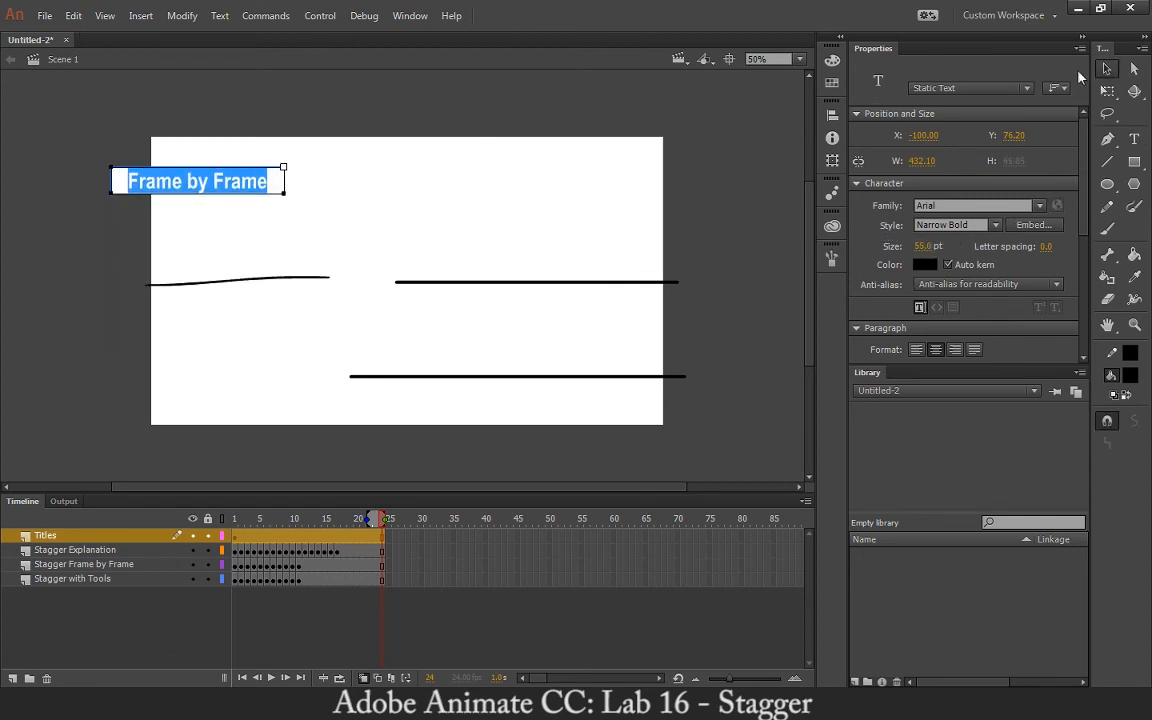
left_click(1107, 68)
left_click_drag(200, 189, 243, 203)
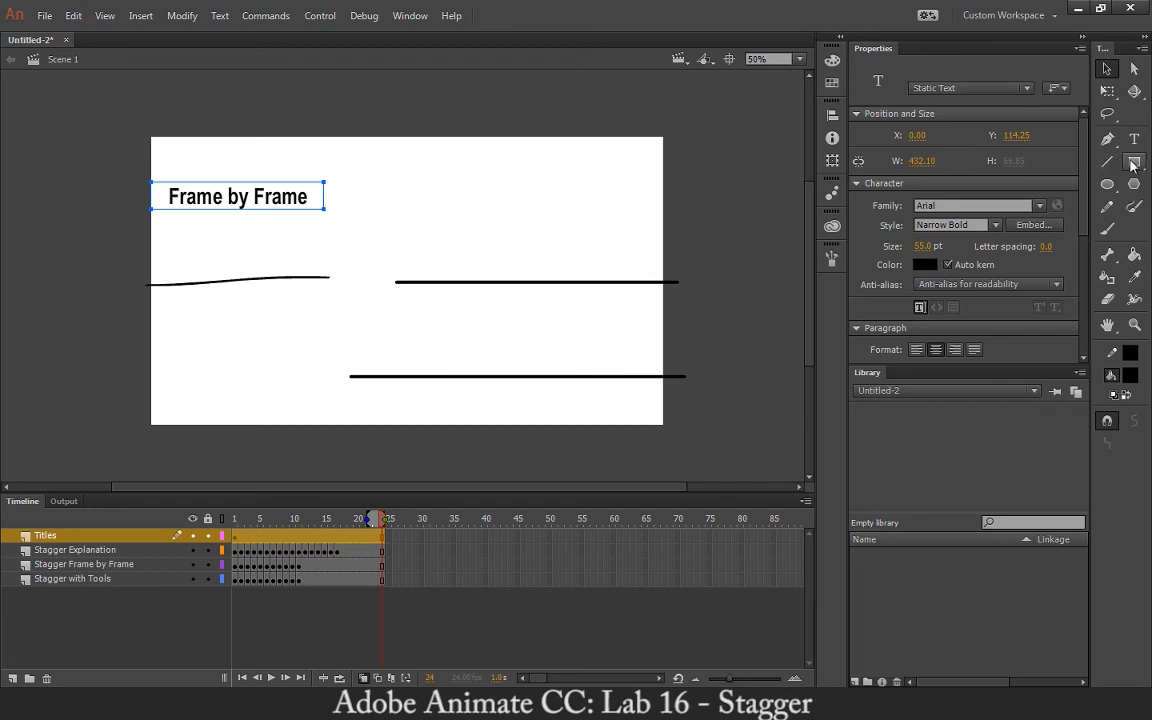
key("t")
left_click_drag(465, 196, 684, 221)
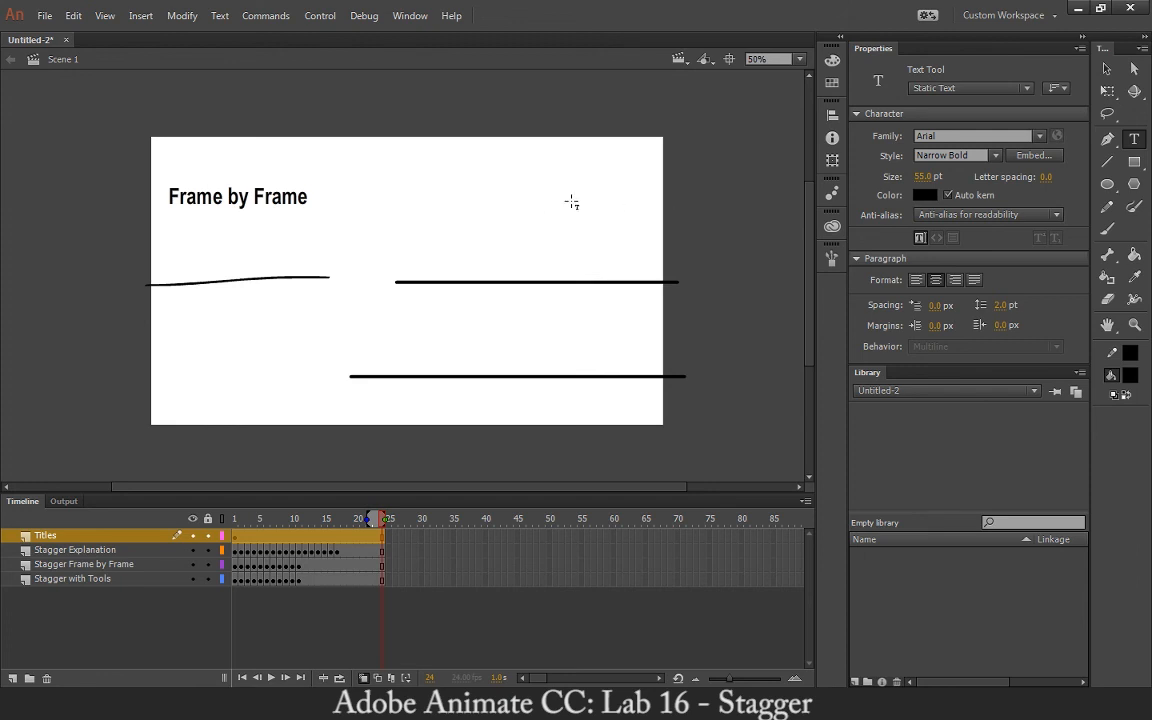
key("v")
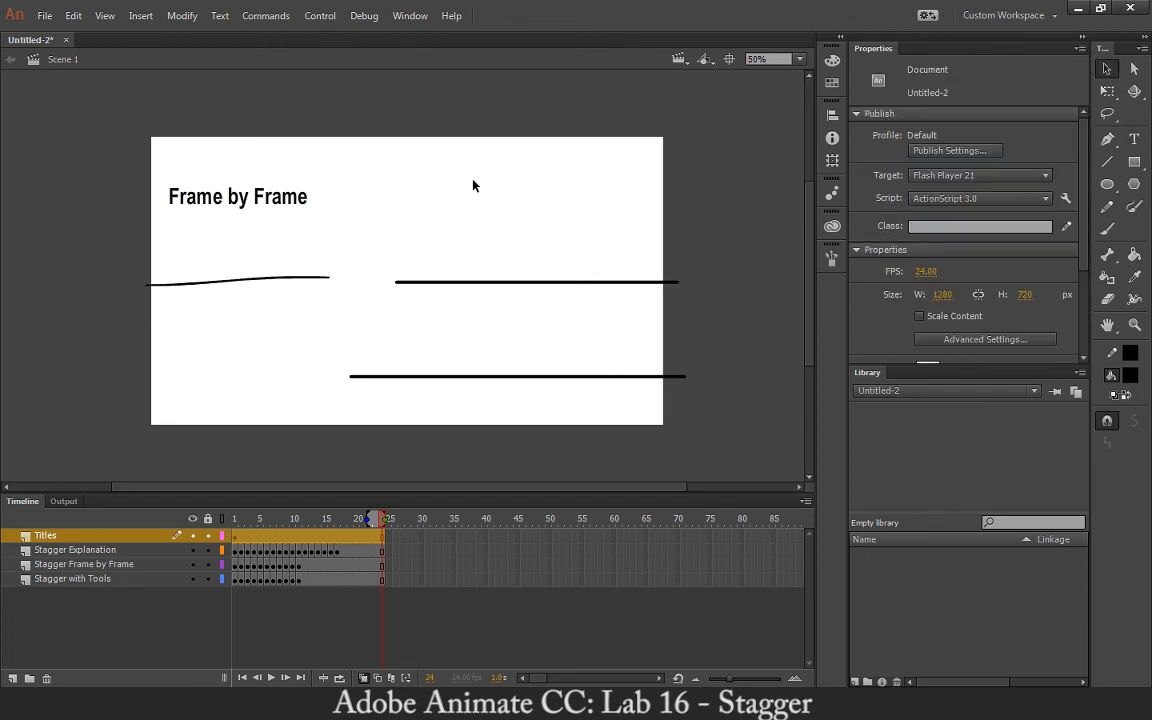
Add a static text block reading "Combination of Tools" near the stage's upper-right corner on the Titles layer.
key("t")
left_click_drag(446, 161, 689, 231)
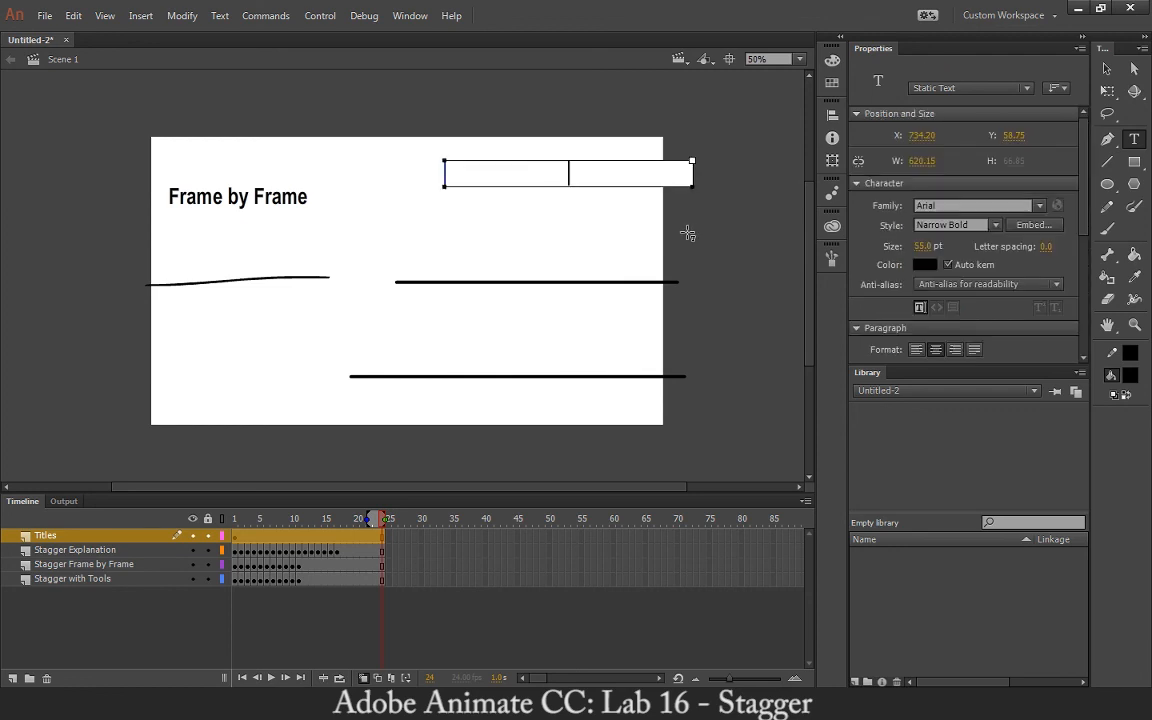
type("Combination fo")
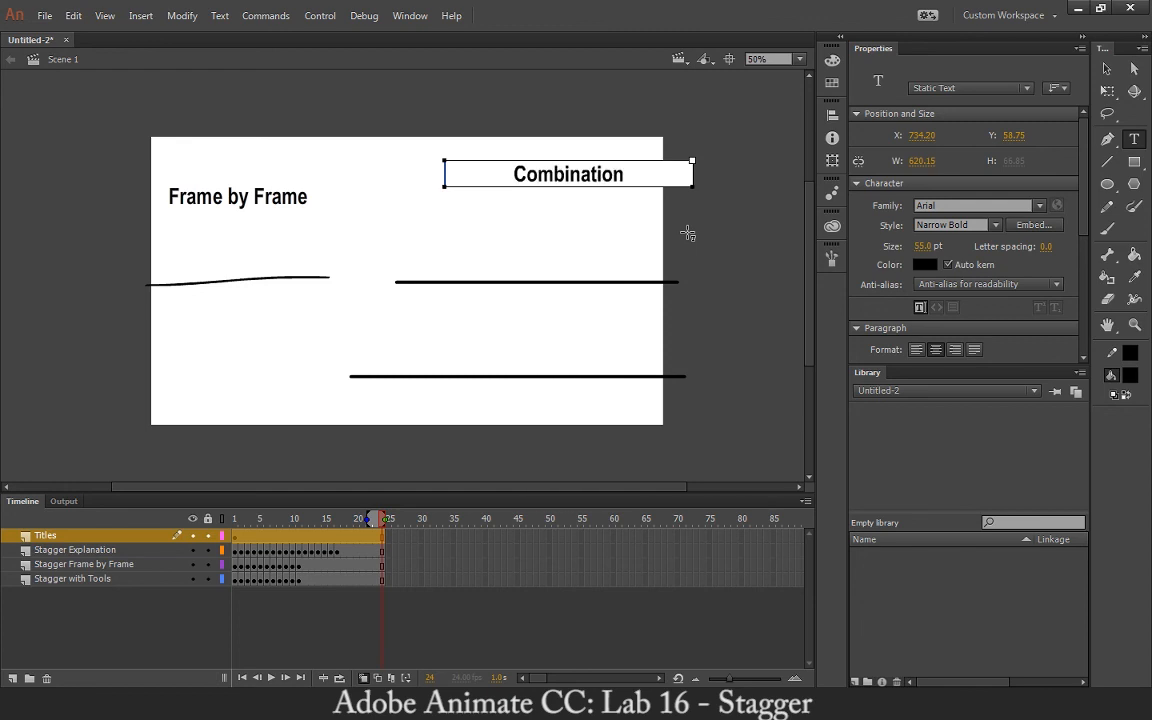
key("BackSpace")
key("BackSpace")
type("of t")
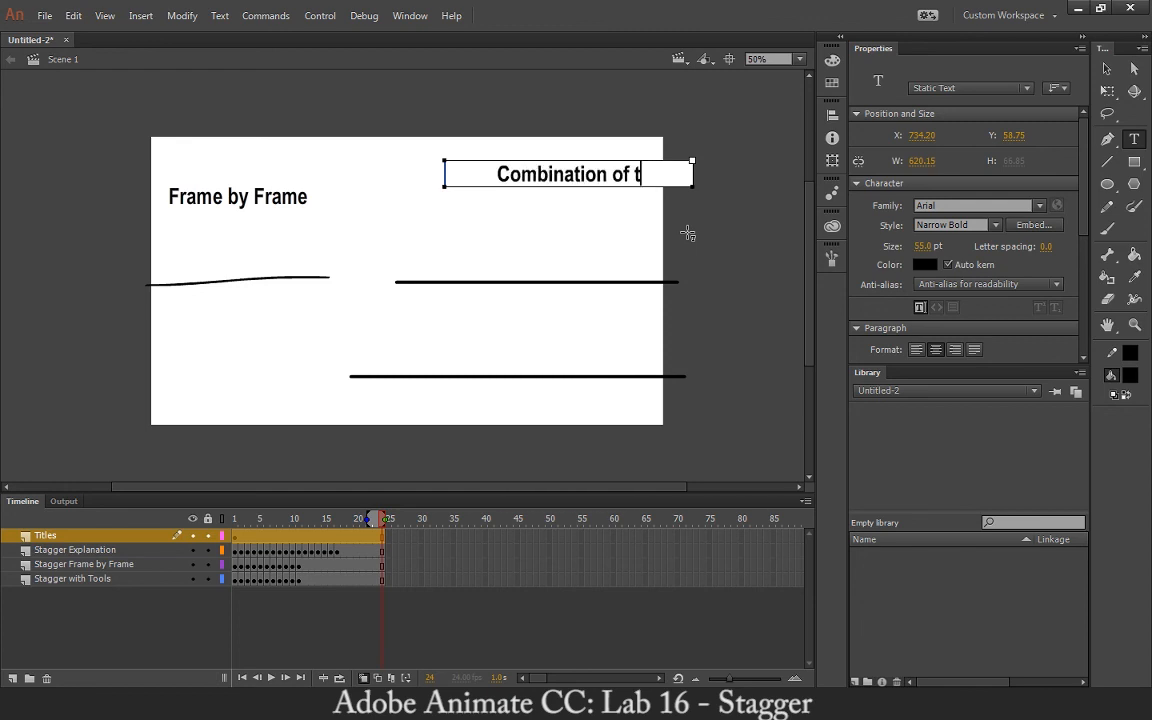
key("BackSpace")
type("Tools")
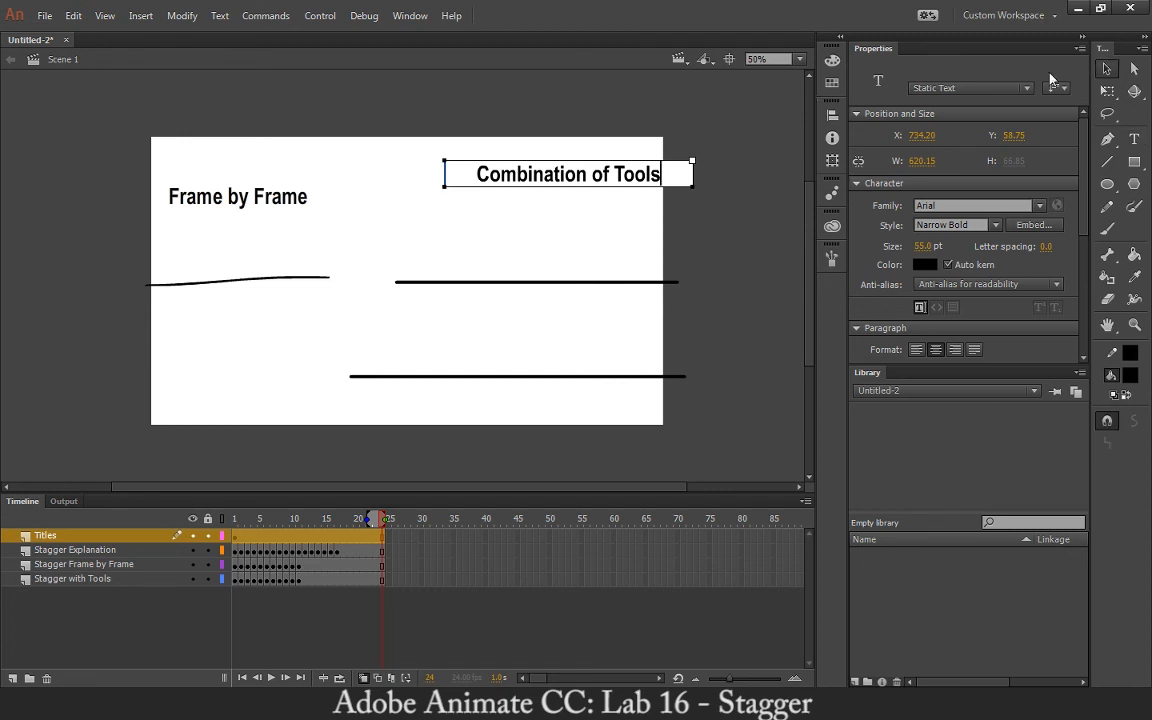
key("Escape")
Move both titles up near the stage's top edge at about the same height, and preview the animation as a test movie.
mouse_move(561, 181)
left_mouse_down()
mouse_move(527, 207)
mouse_move(547, 170)
left_mouse_up()
left_click(249, 203)
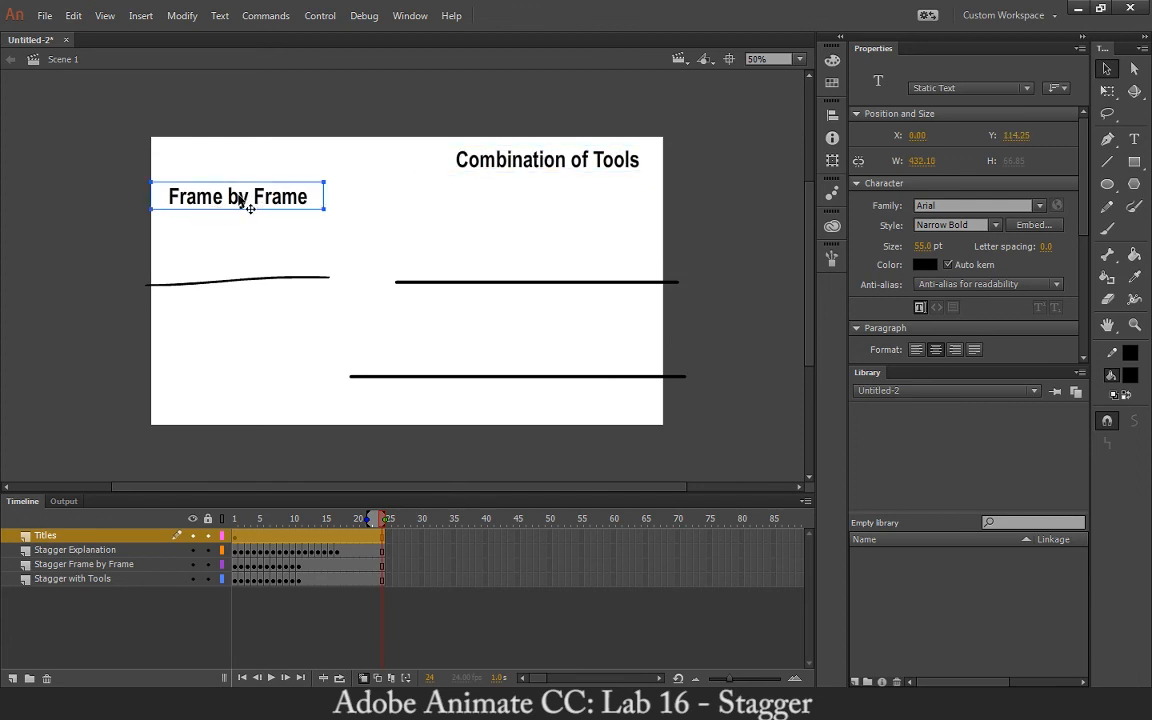
left_click_drag(249, 203, 252, 174)
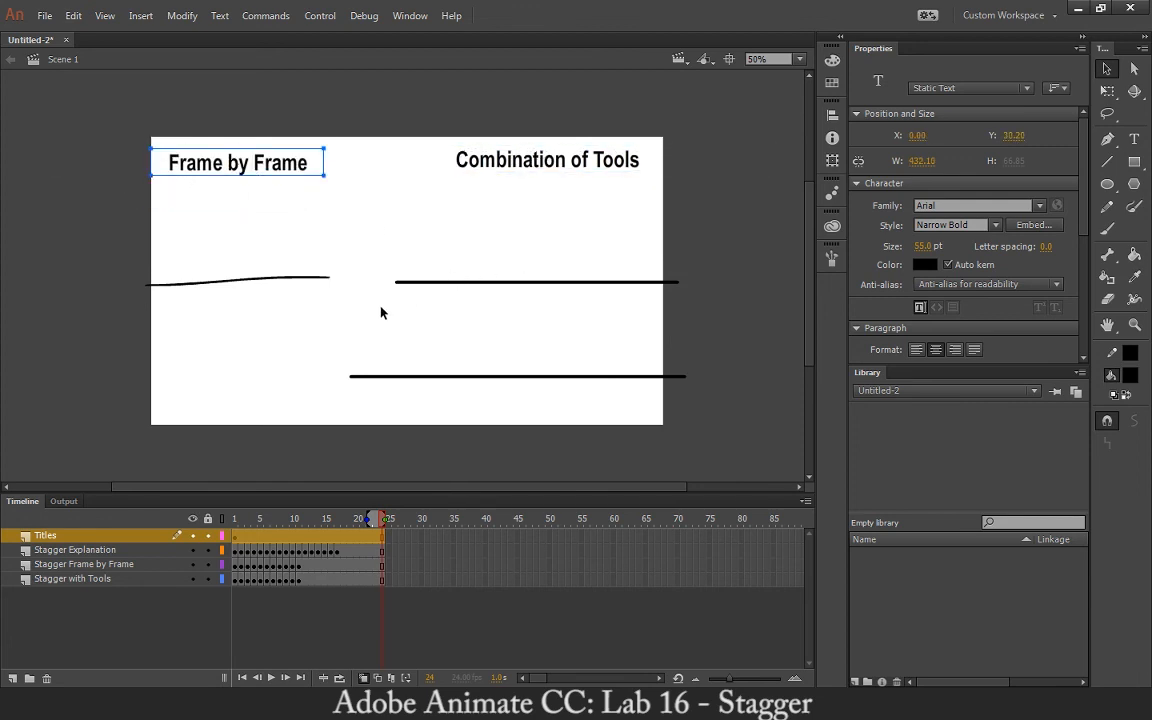
key("ctrl+Return")
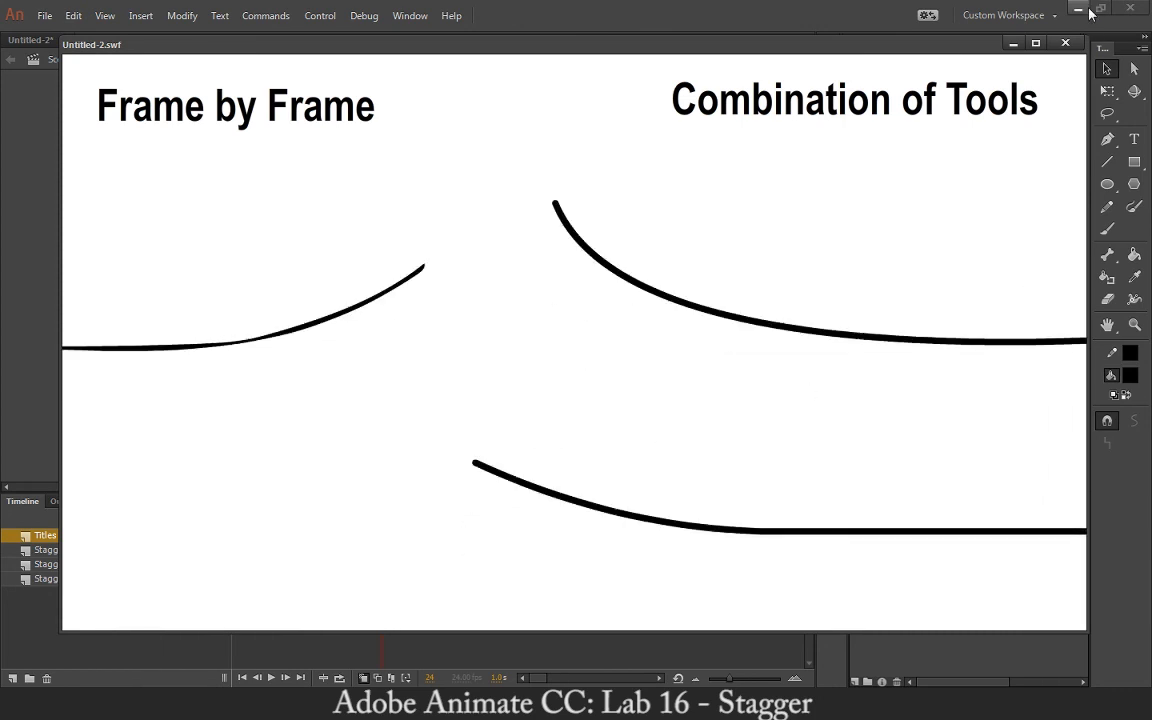
left_click(1065, 45)
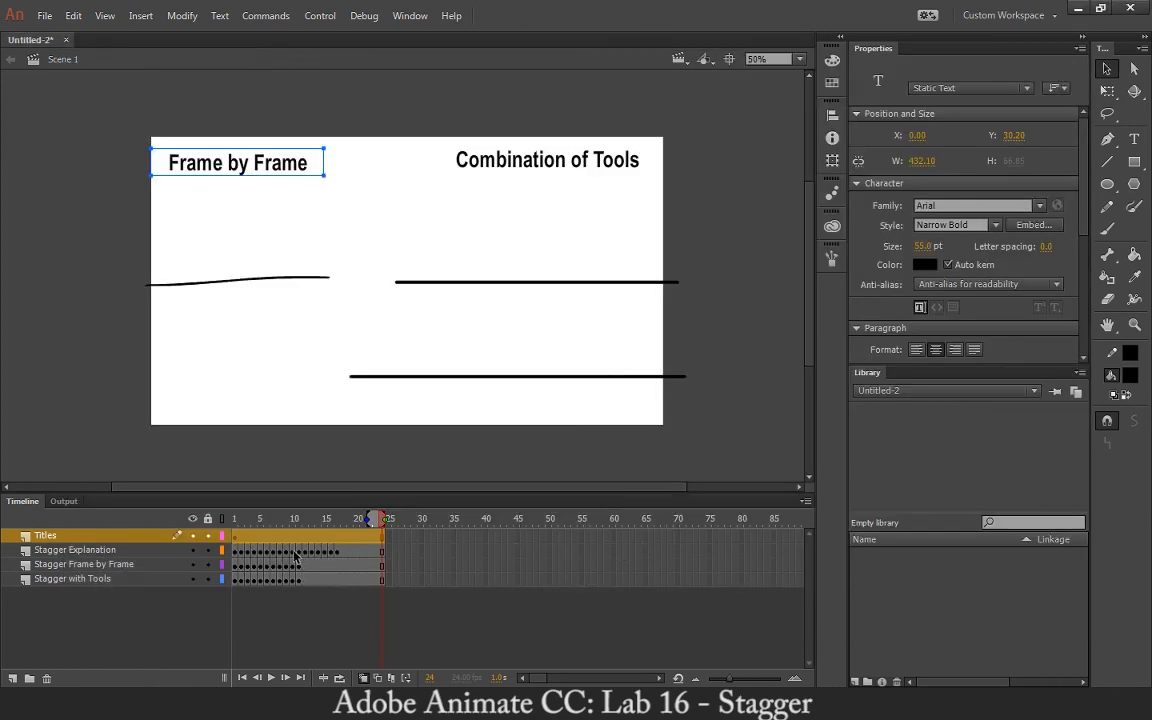
Return the playhead to frame 1 and turn off onion skinning.
mouse_move(253, 527)
left_mouse_down()
mouse_move(236, 527)
mouse_move(325, 529)
mouse_move(234, 528)
left_mouse_up()
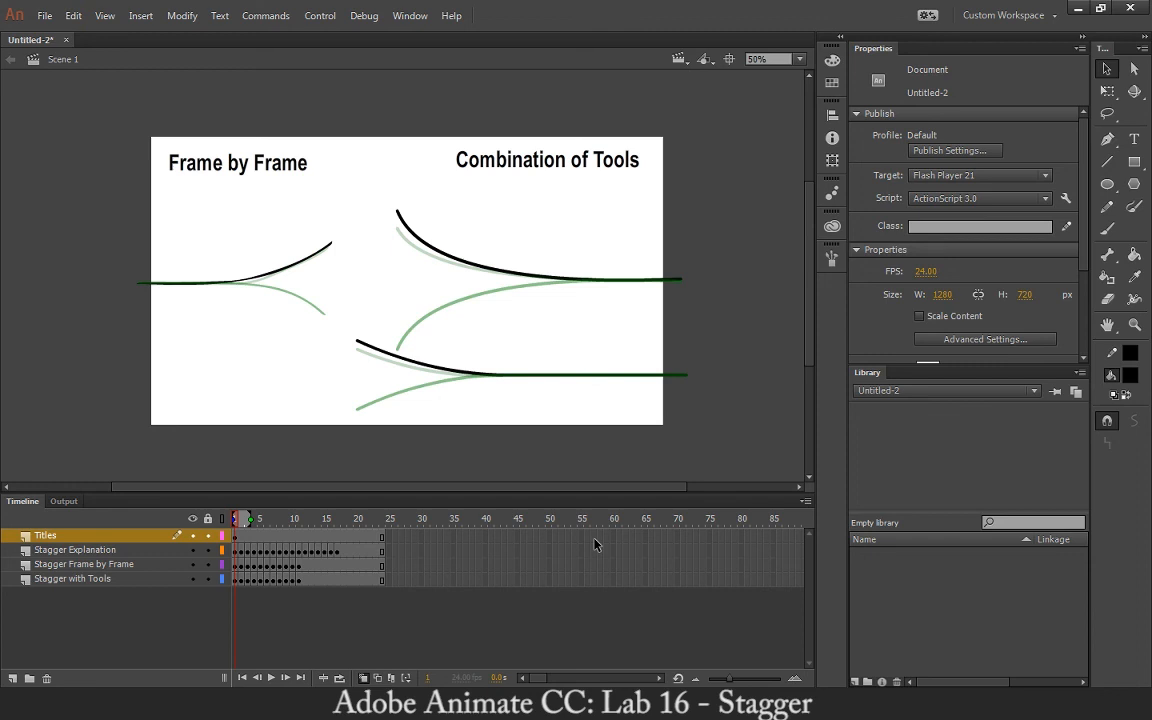
left_click(364, 679)
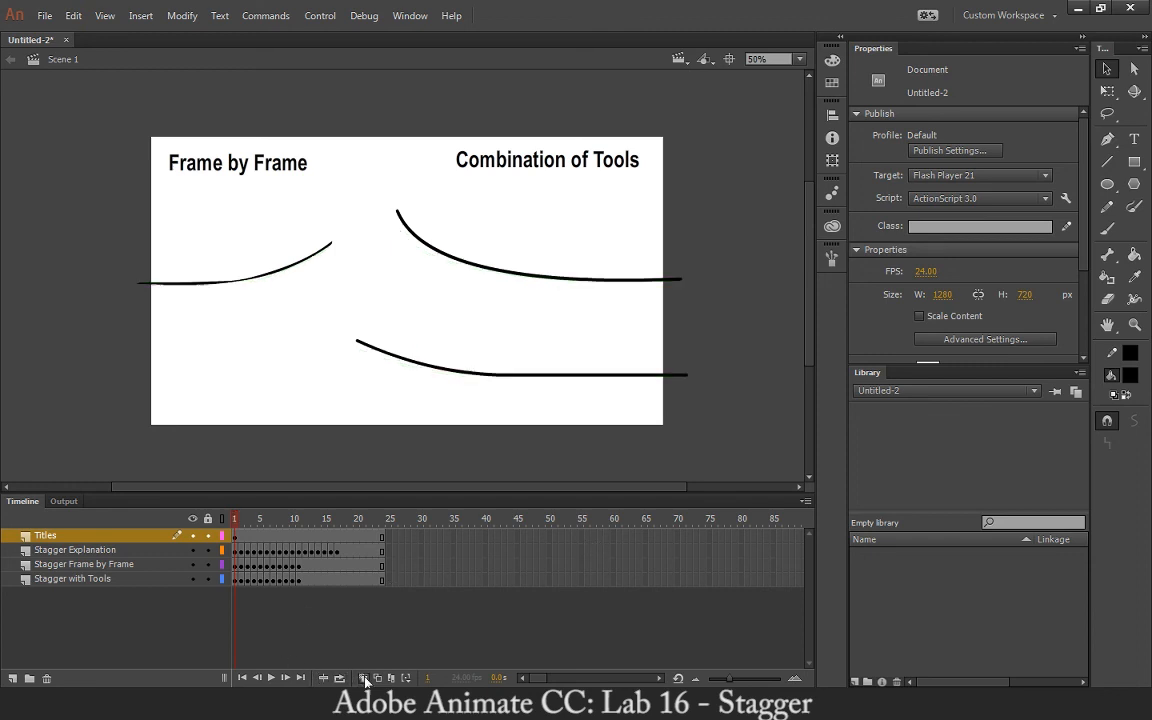